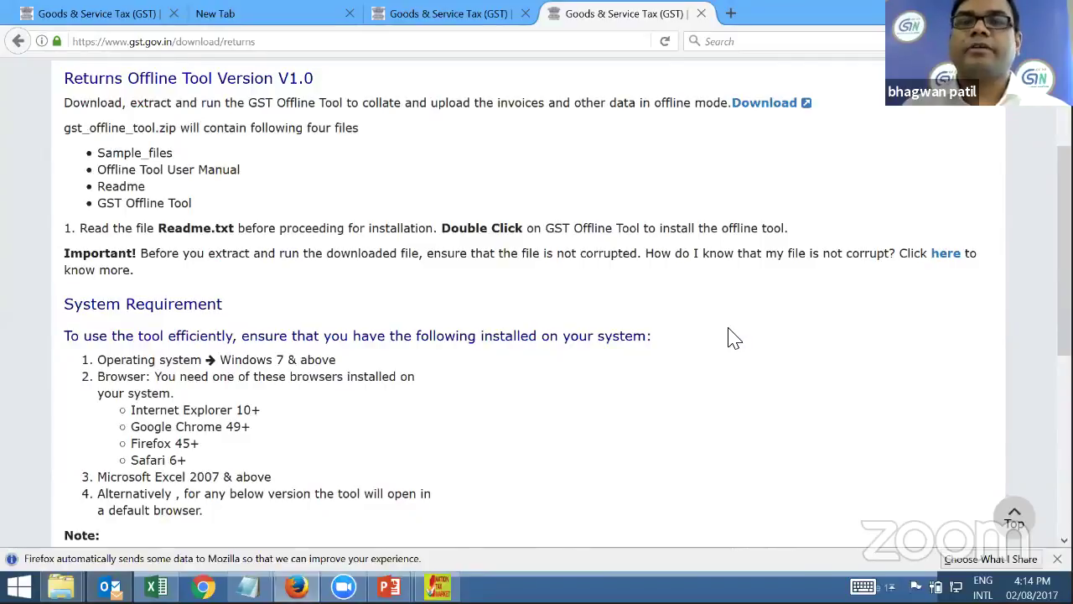
Download gst_offline_tool.zip from the GST Portal and confirm with PROCEED
left_click(803, 106)
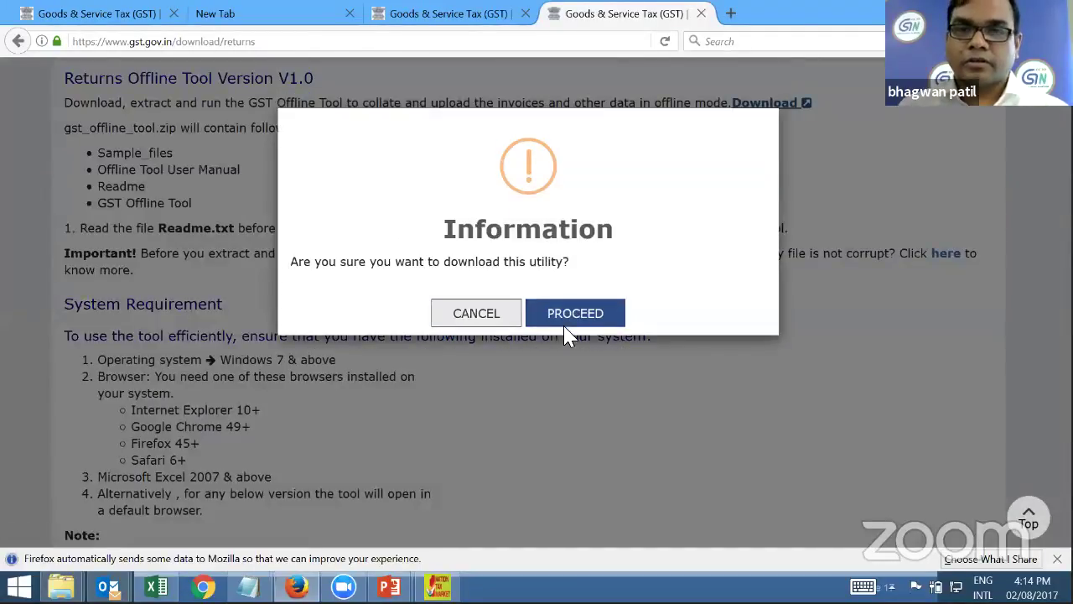
left_click(563, 319)
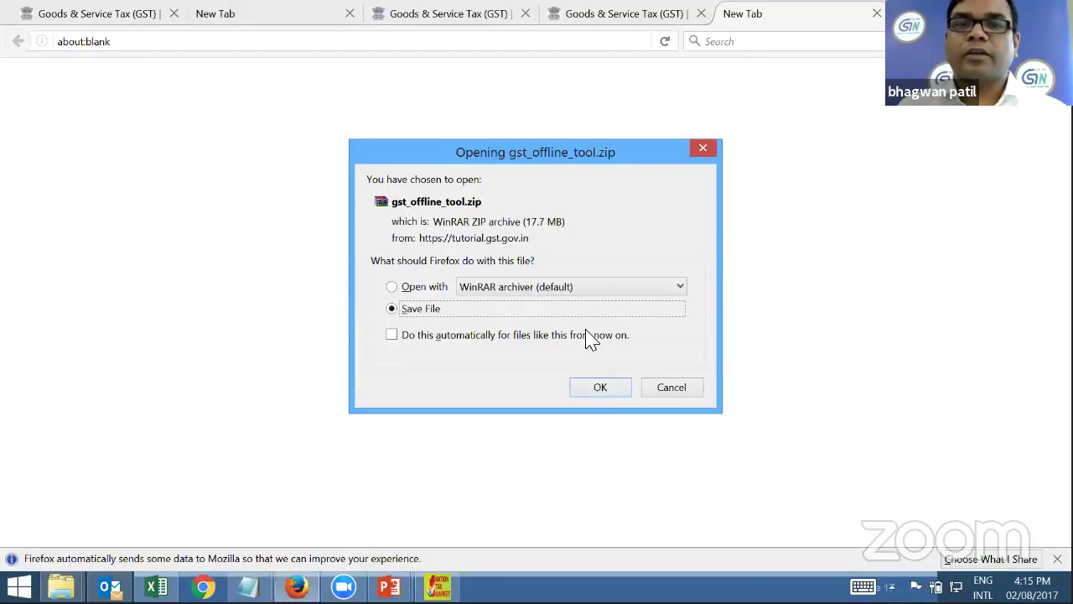
Save gst_offline_tool.zip to disk and check it in Firefox's downloads list
left_click(601, 390)
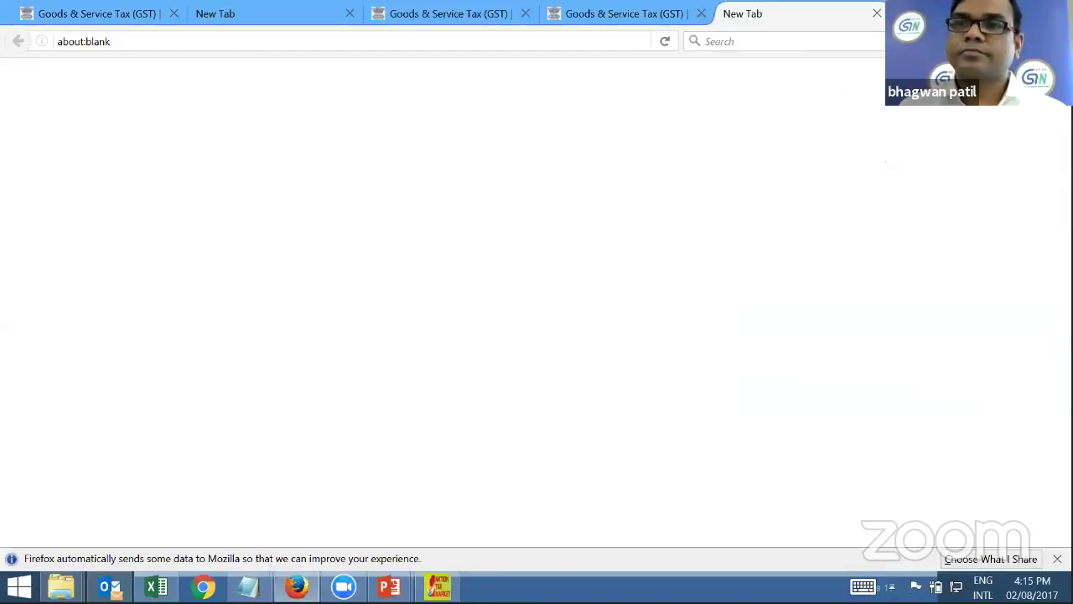
left_click(914, 41)
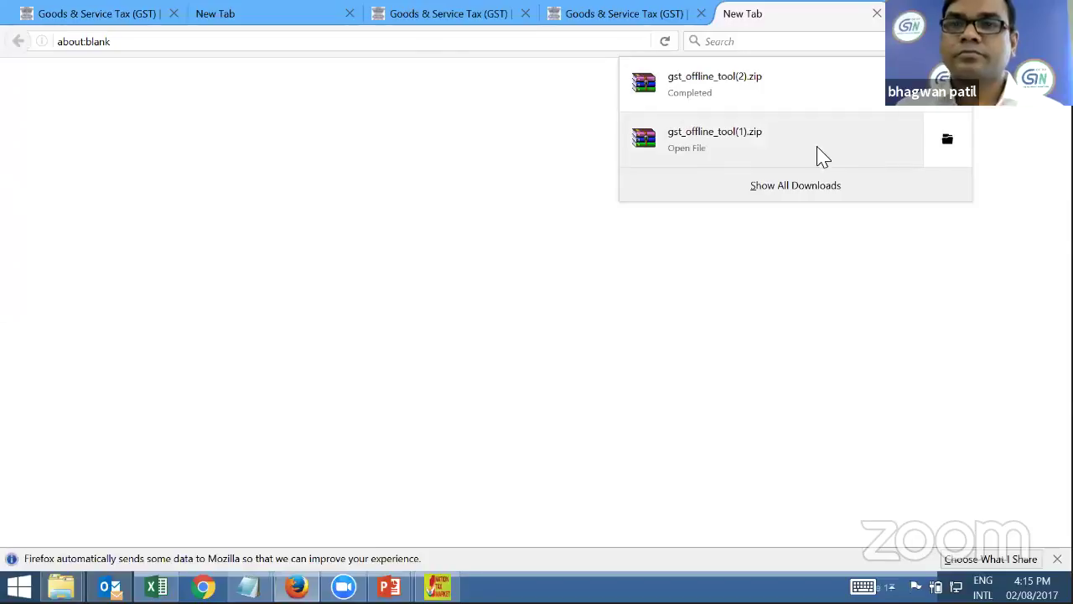
left_click(451, 277)
Bring the Downloads folder window in File Explorer to the front
left_click(62, 587)
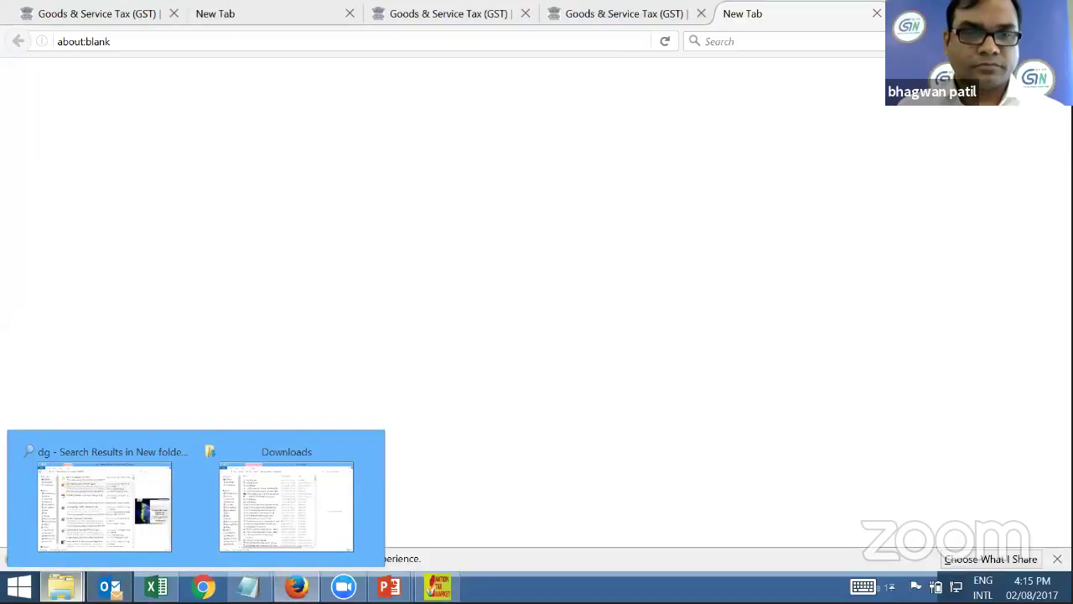
mouse_move(61, 587)
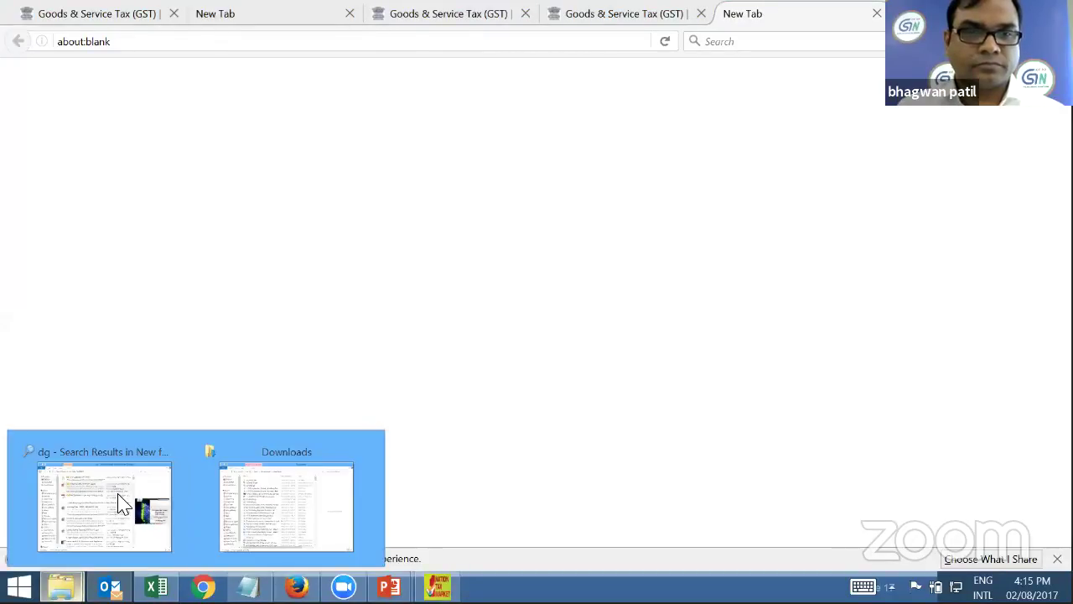
left_click(121, 503)
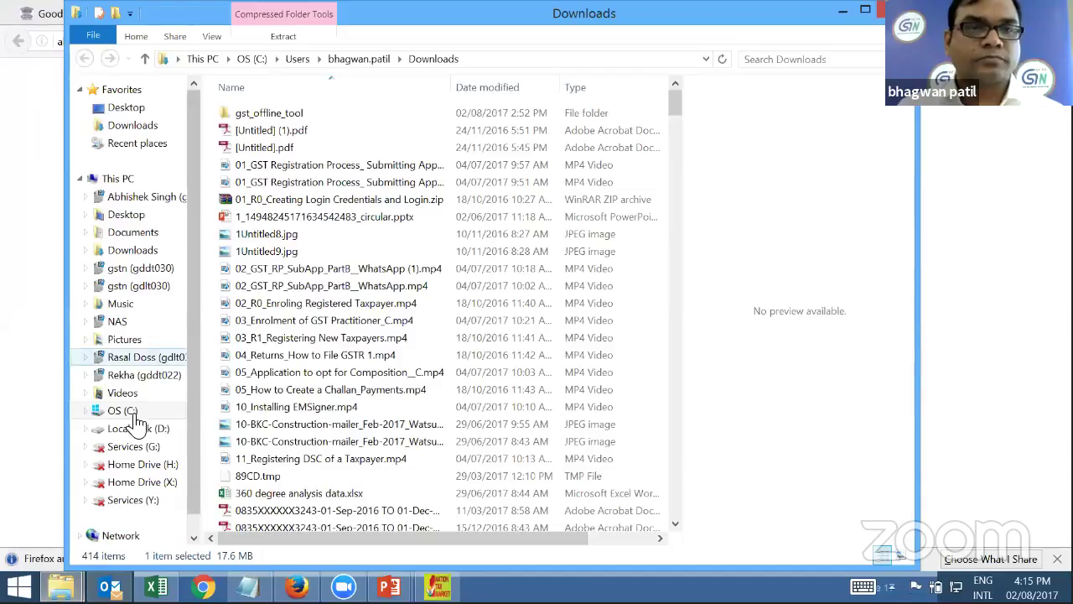
Go to Desktop > Webinar and view the extract options for gst_offline_tool.zip
left_click(125, 217)
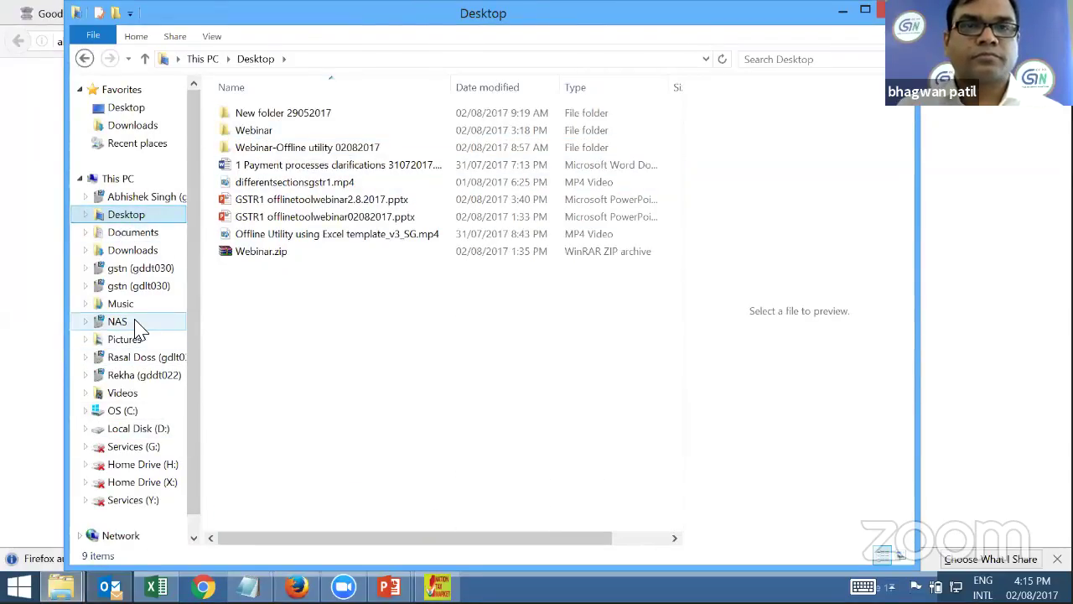
double_click(253, 130)
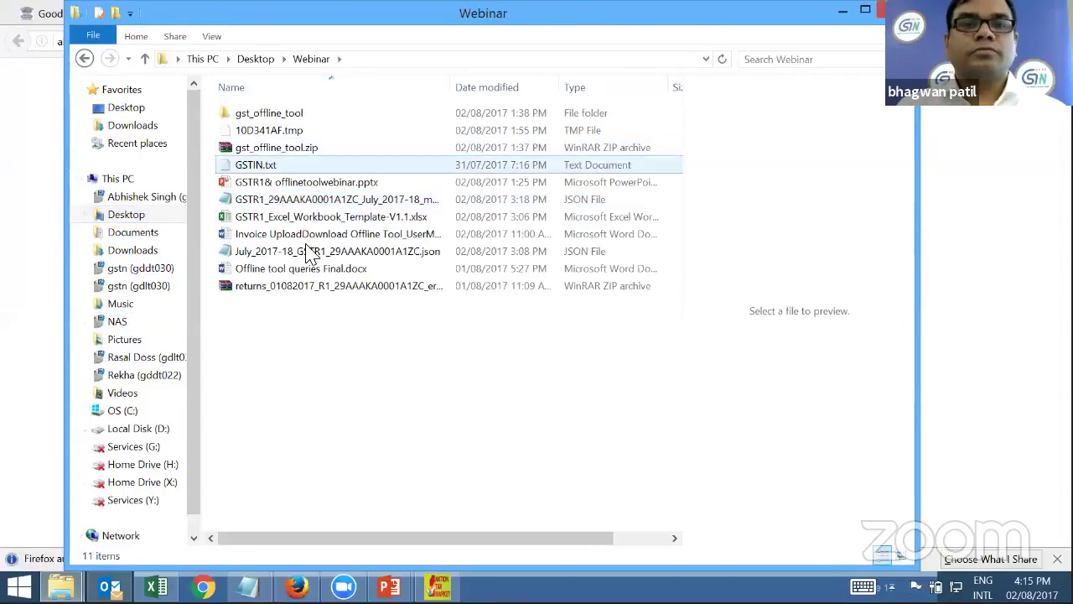
right_click(315, 151)
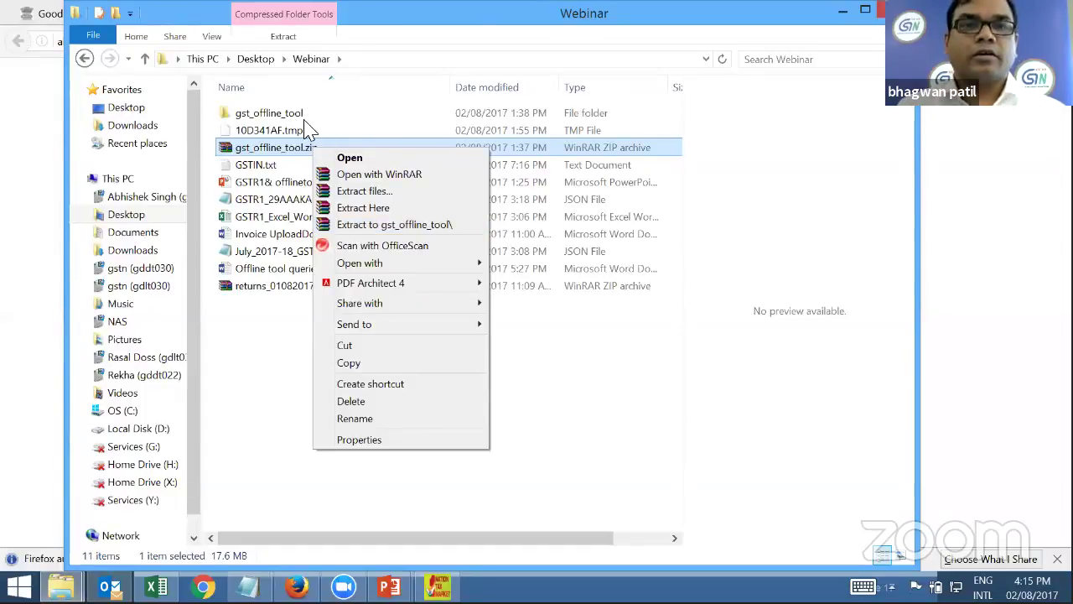
left_click(277, 117)
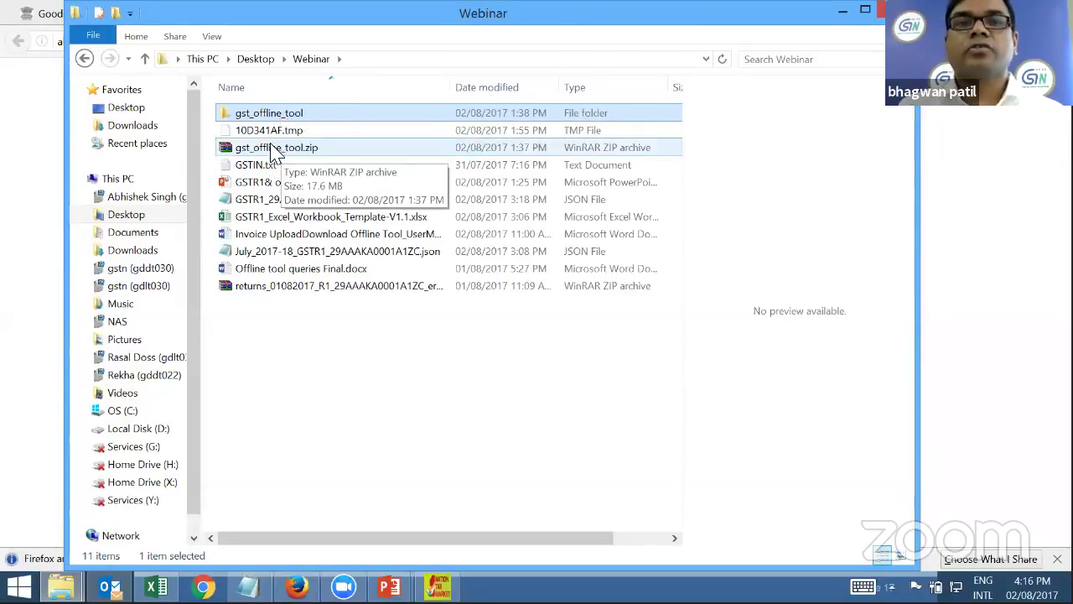
Open gst_offline_tool > gst_offline_tool and point out the offline tool user manual PDF
double_click(311, 116)
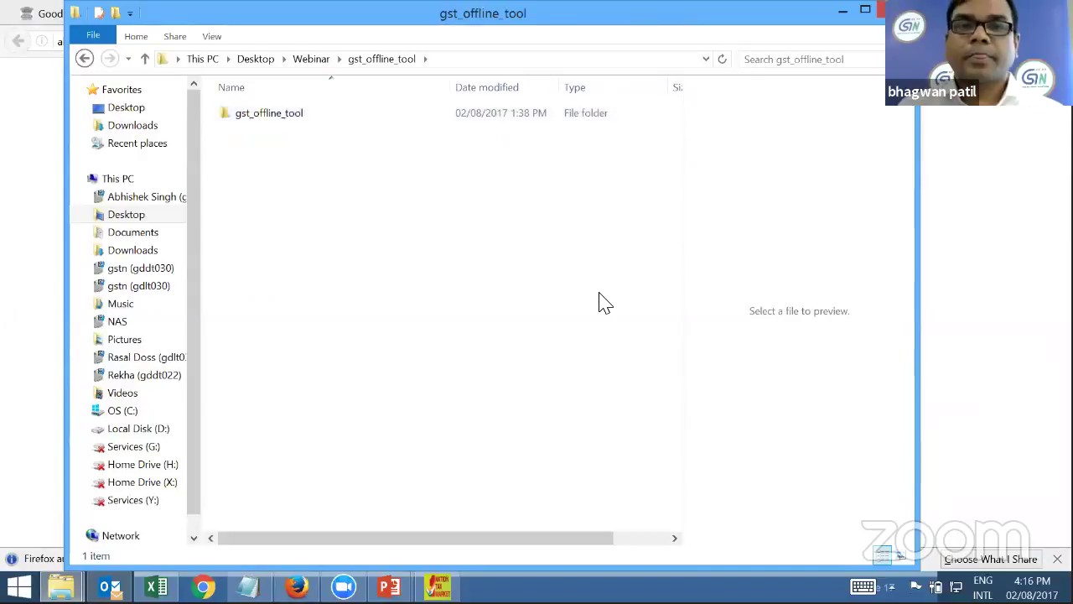
double_click(307, 118)
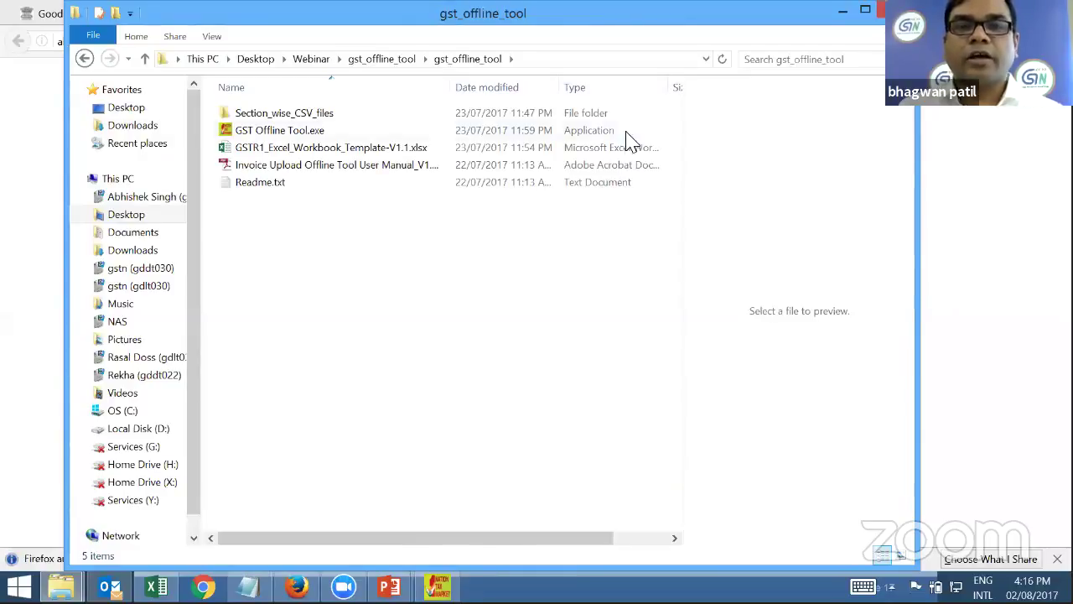
left_click(343, 174)
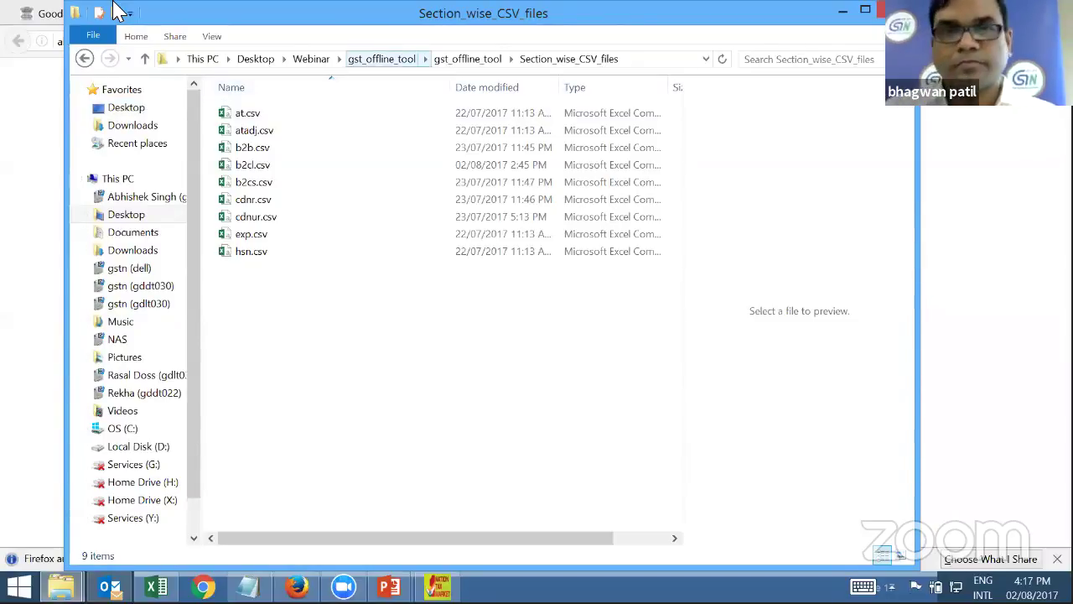
Sort the CSV files by Date modified, then navigate via This PC to the Desktop
left_click(486, 87)
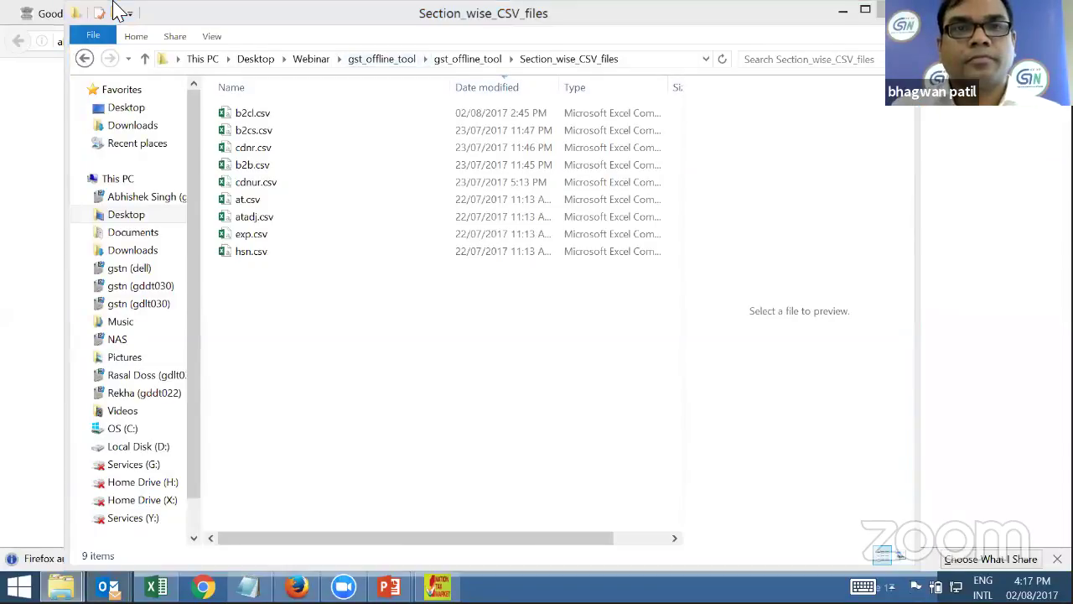
left_click(202, 58)
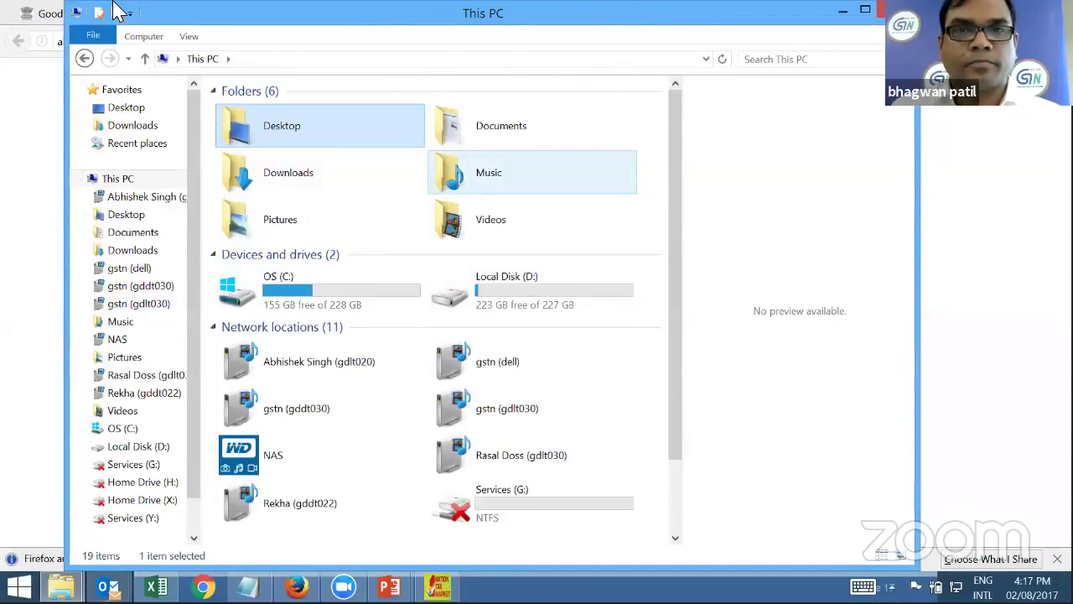
key("Return")
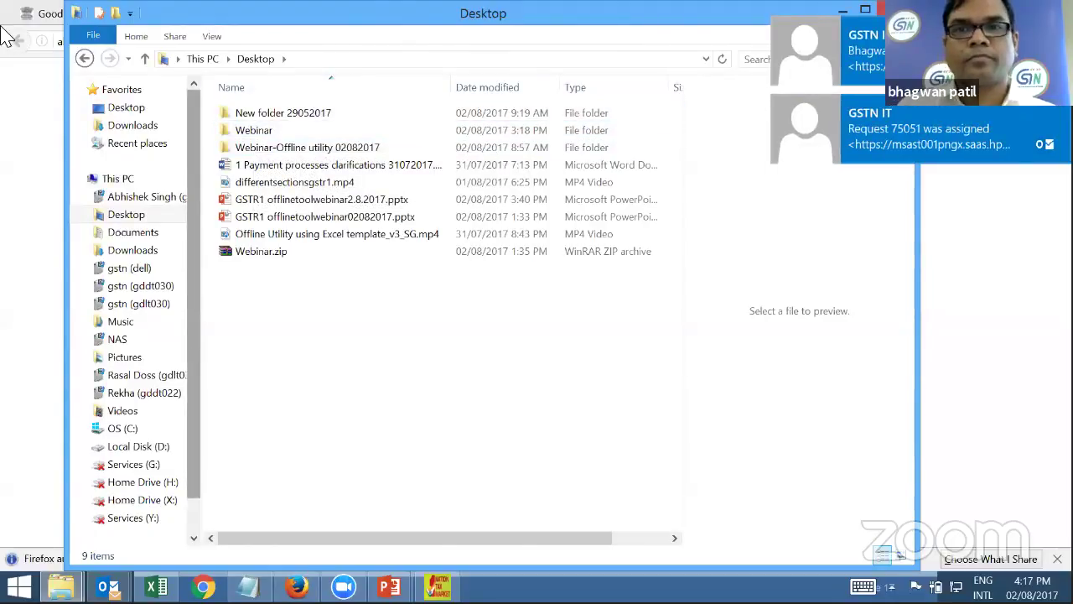
key("Down")
key("Down")
key("Up")
key("Up")
key("Down")
key("Down")
key("Down")
key("Up")
key("Up")
key("Up")
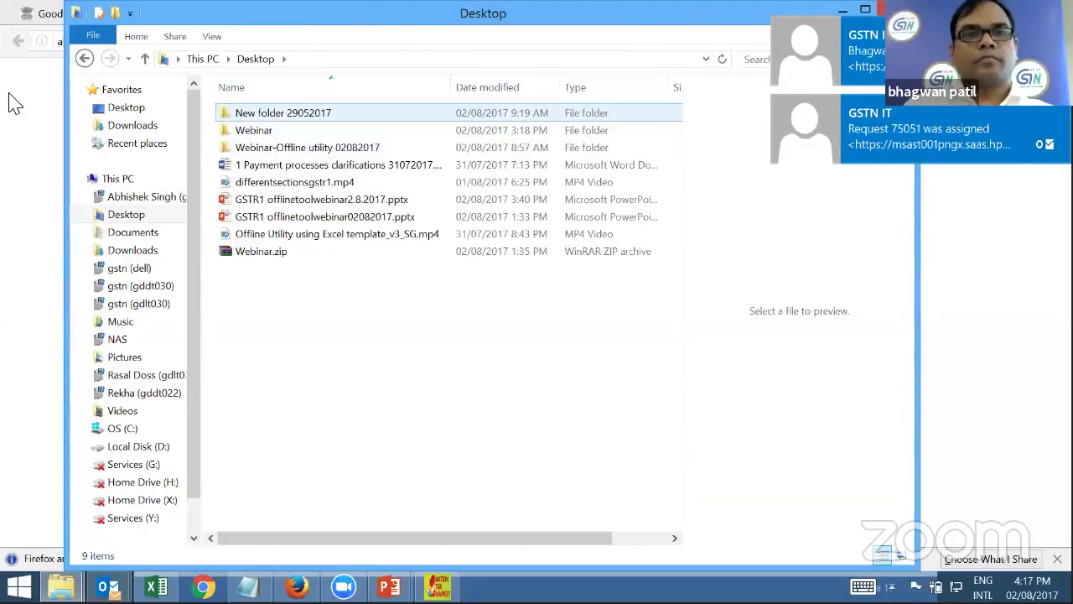
key("Down")
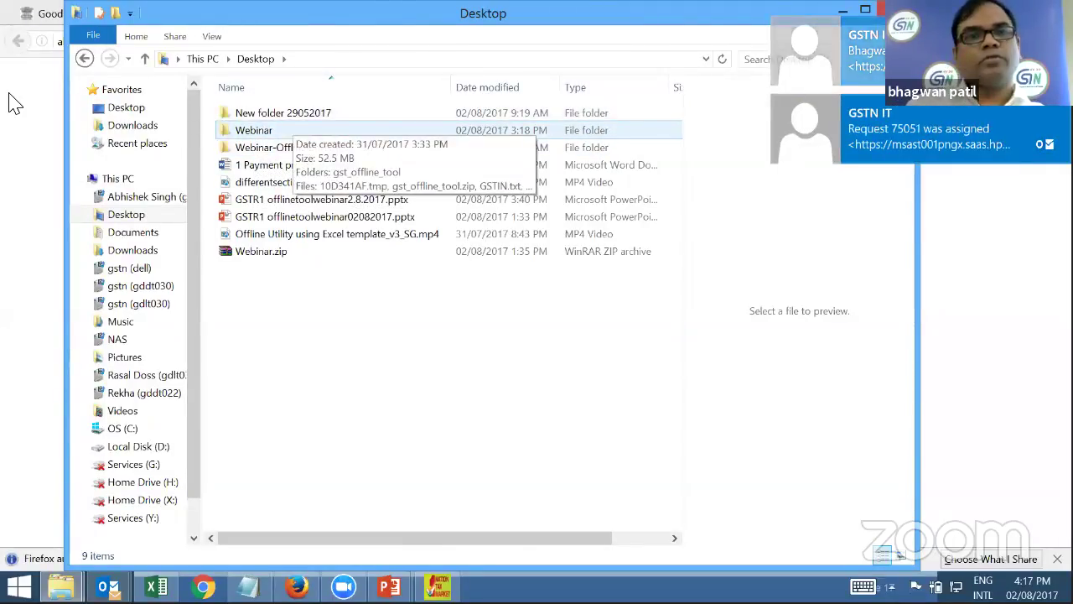
key("Tab")
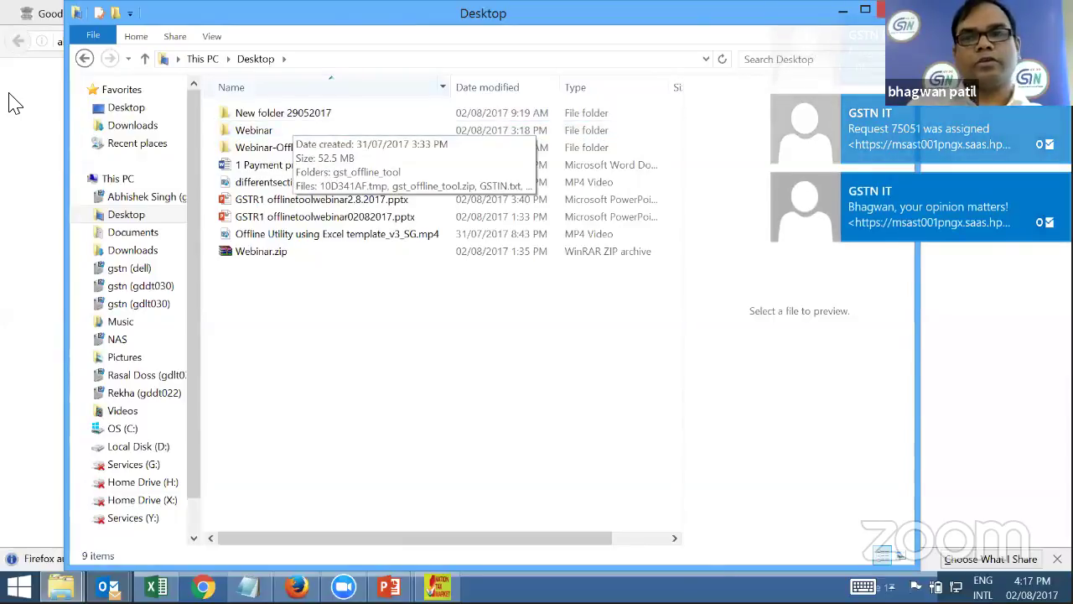
key("Tab")
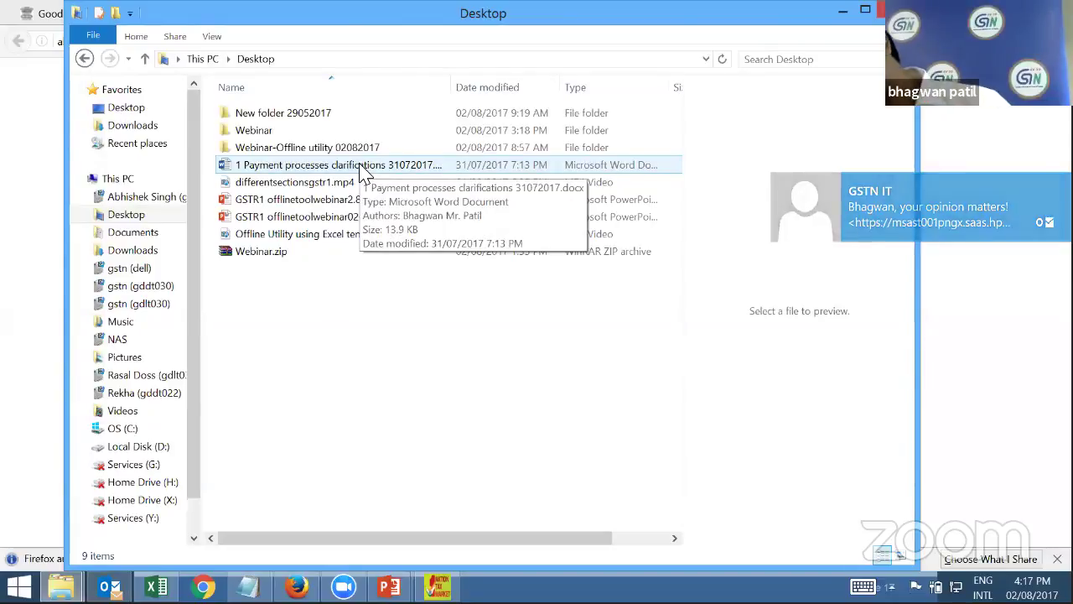
key("Home")
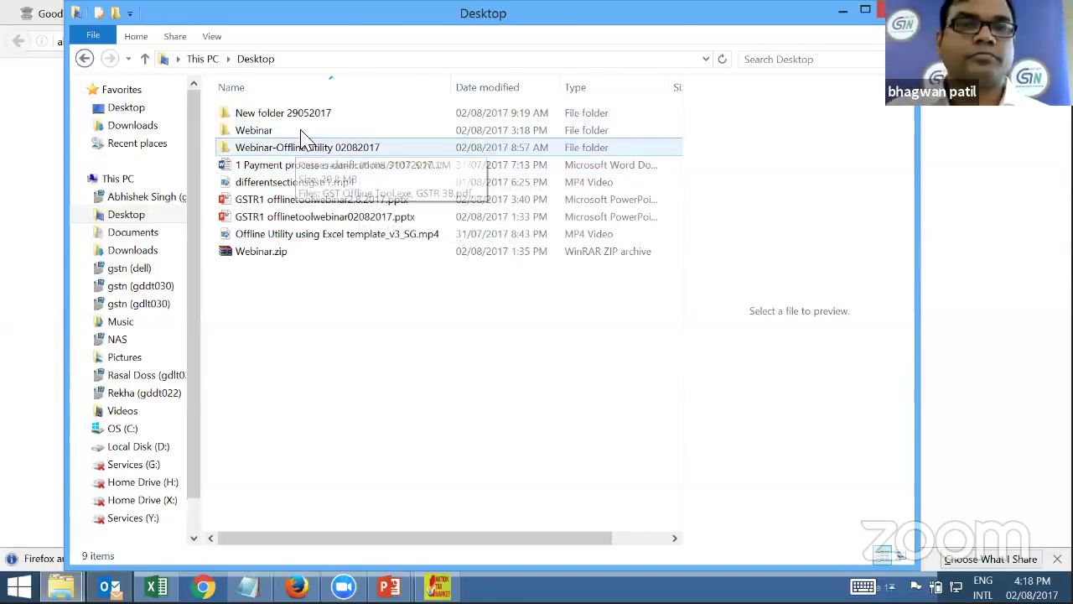
Open Webinar > gst_offline_tool > gst_offline_tool and launch GST Offline Tool.exe
double_click(300, 131)
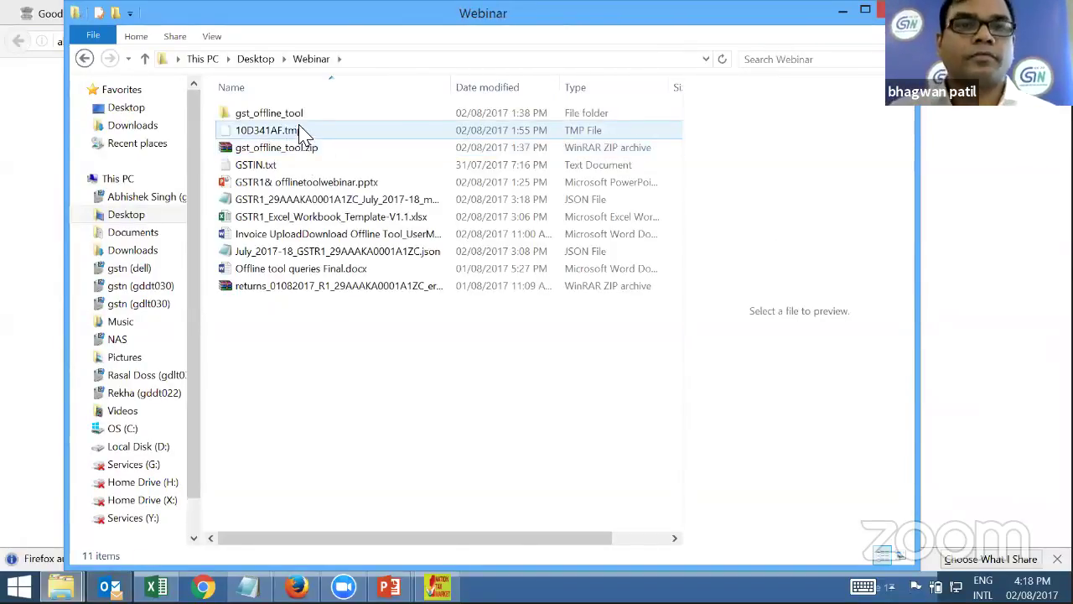
left_click(307, 112)
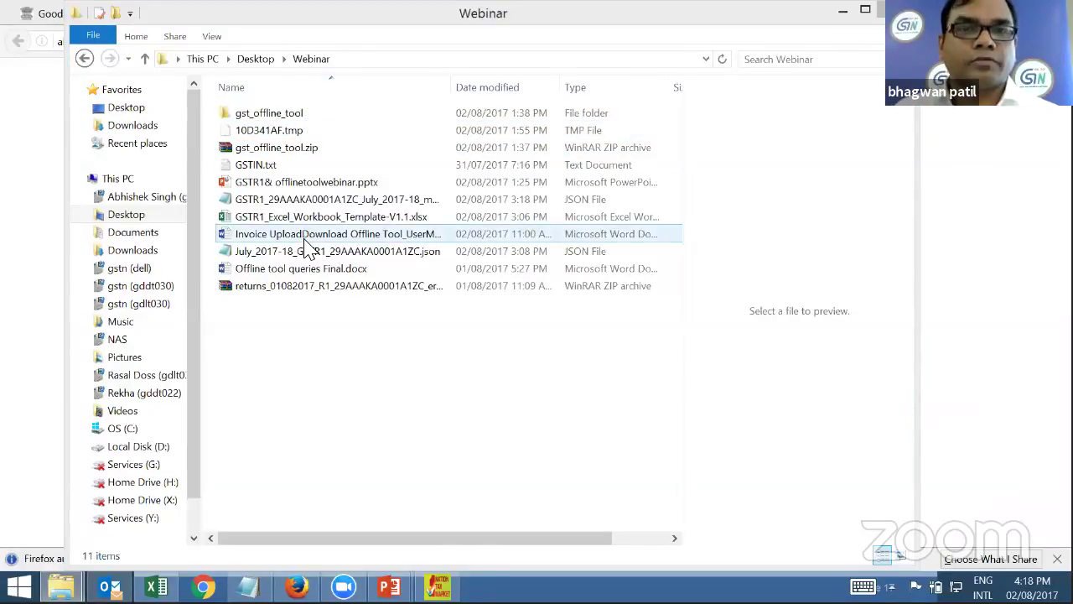
double_click(311, 123)
left_click(336, 123)
double_click(336, 122)
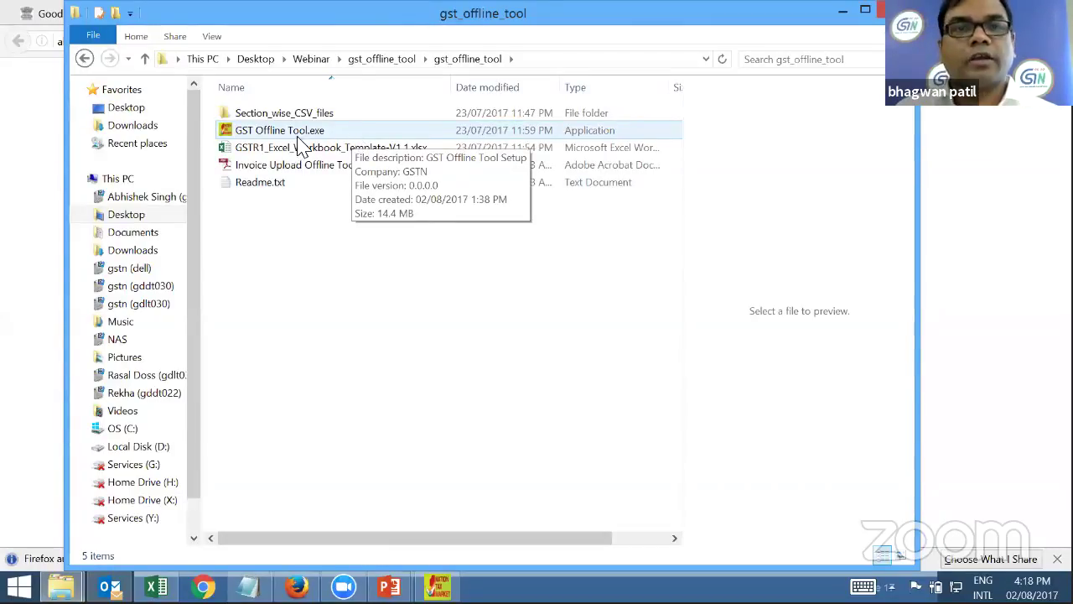
double_click(379, 131)
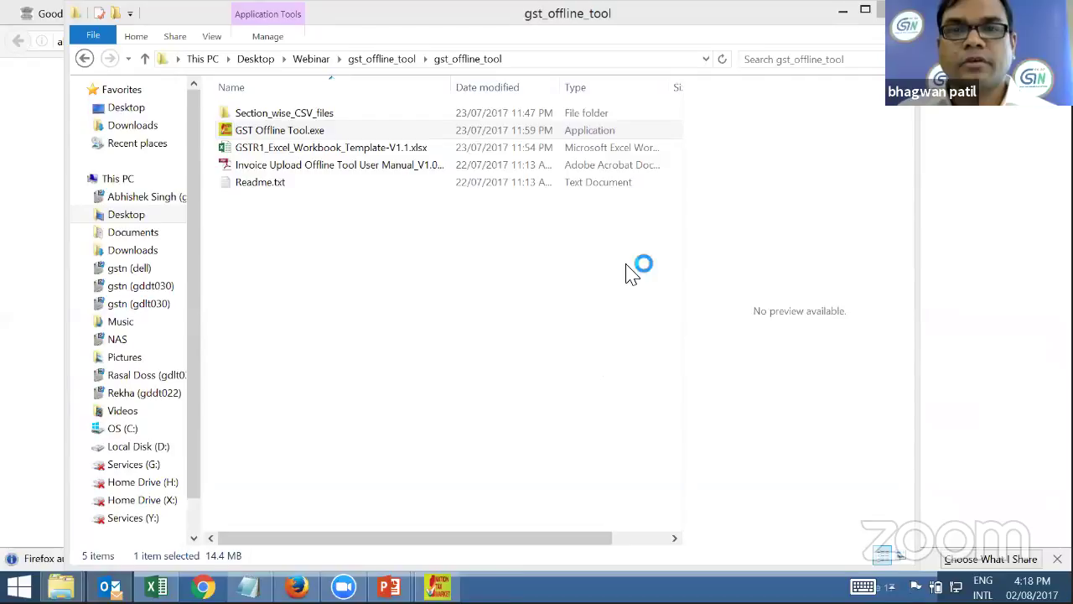
Advance the installer to Select Destination Location, keeping the default install folder
left_click(631, 424)
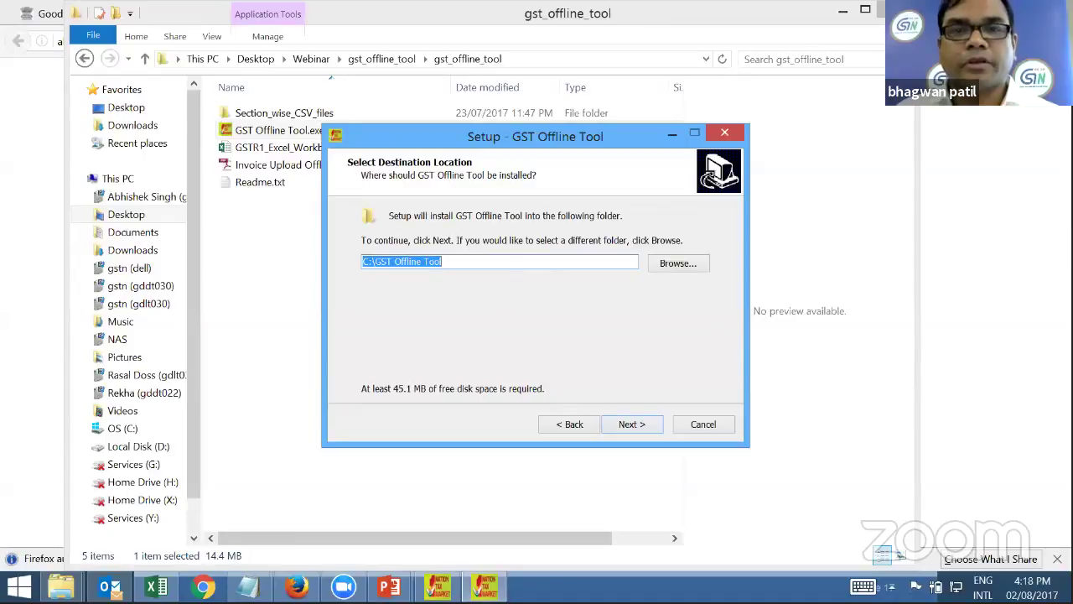
left_click(676, 265)
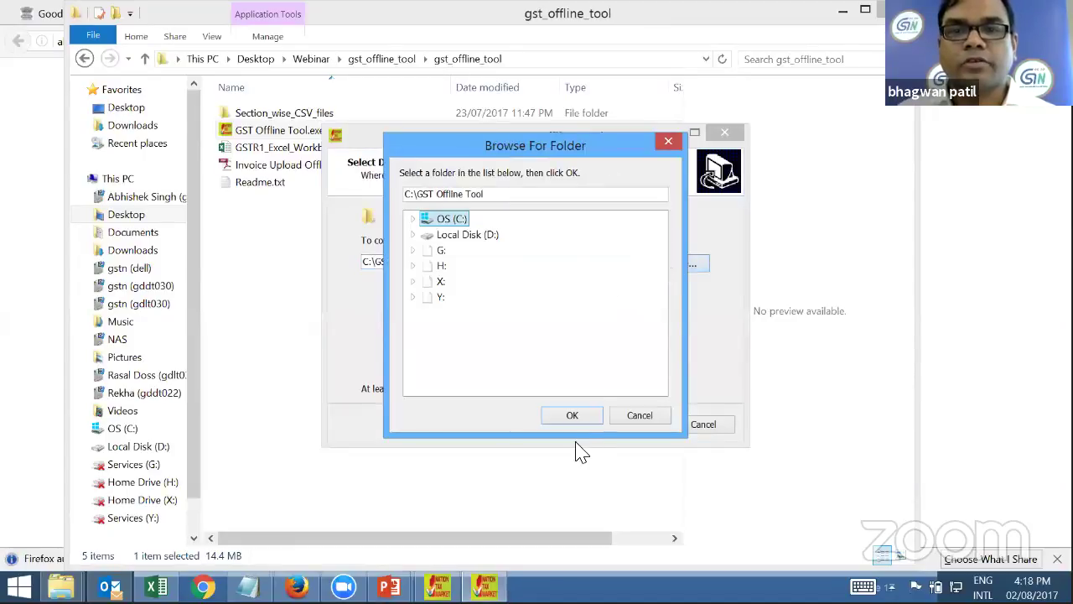
left_click(582, 417)
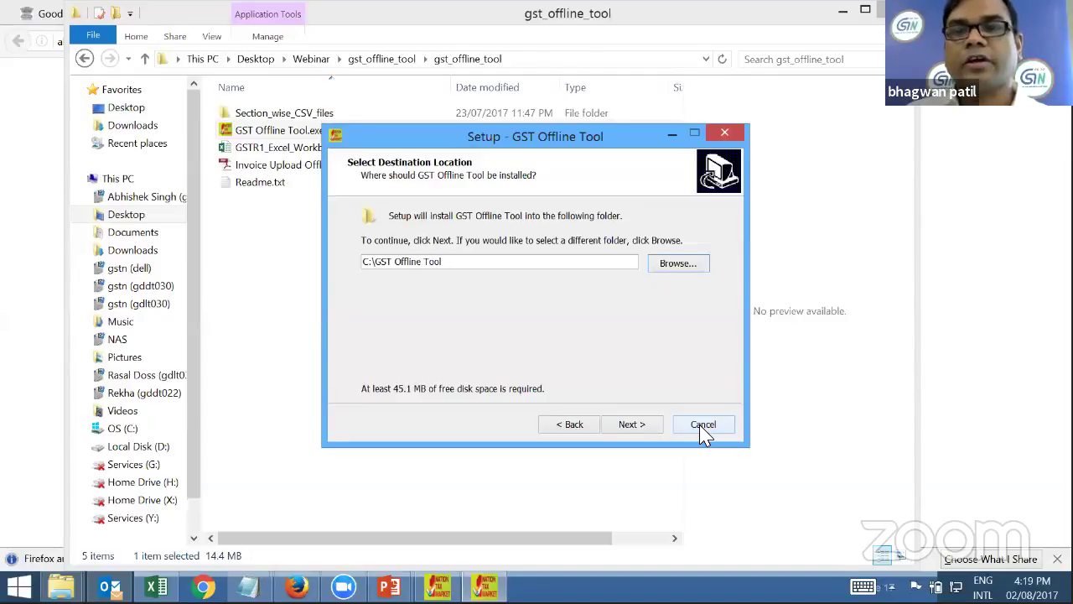
Cancel and exit GST Offline Tool Setup, then minimise the tool's folder window
left_click(703, 425)
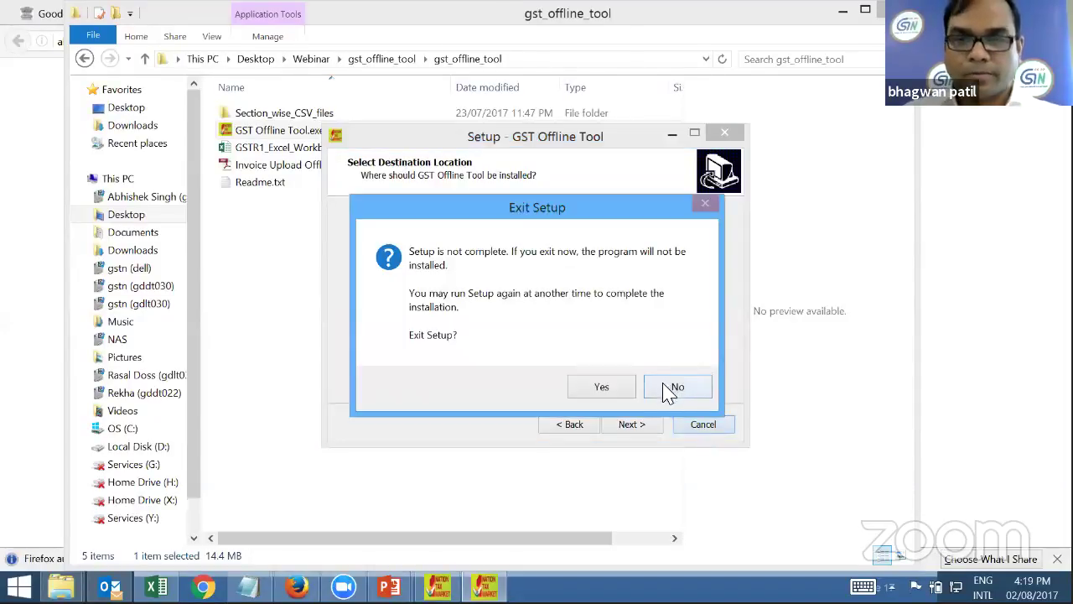
left_click(678, 393)
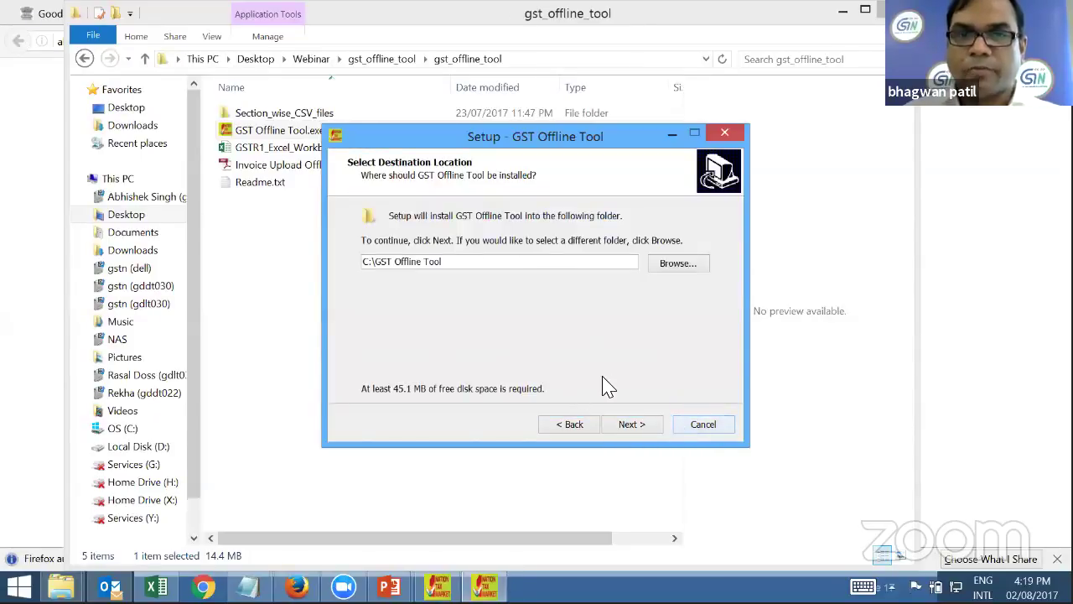
left_click(703, 427)
left_click(618, 390)
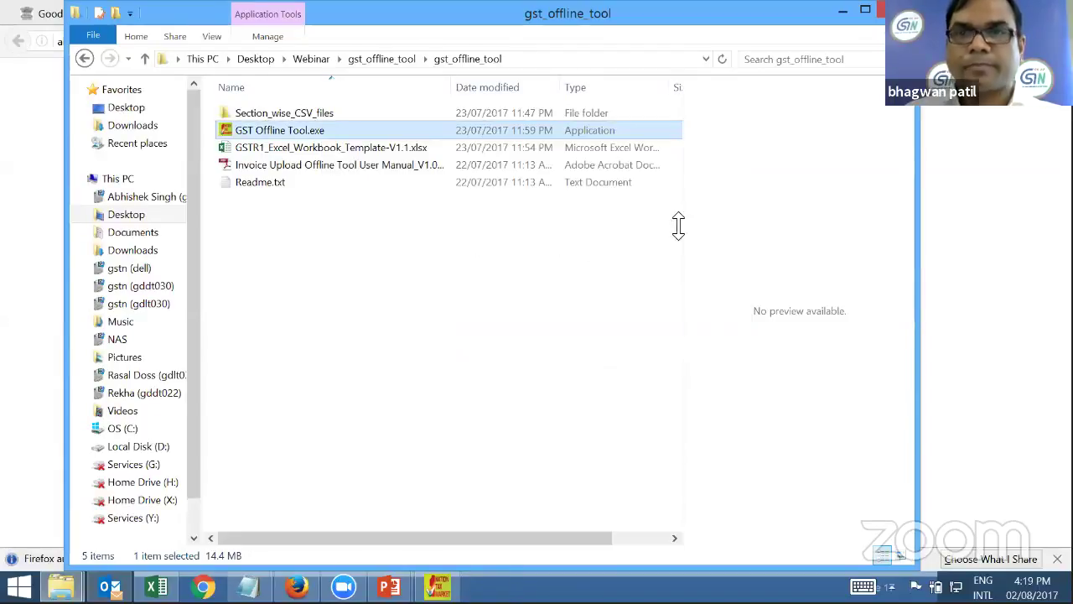
left_click(842, 11)
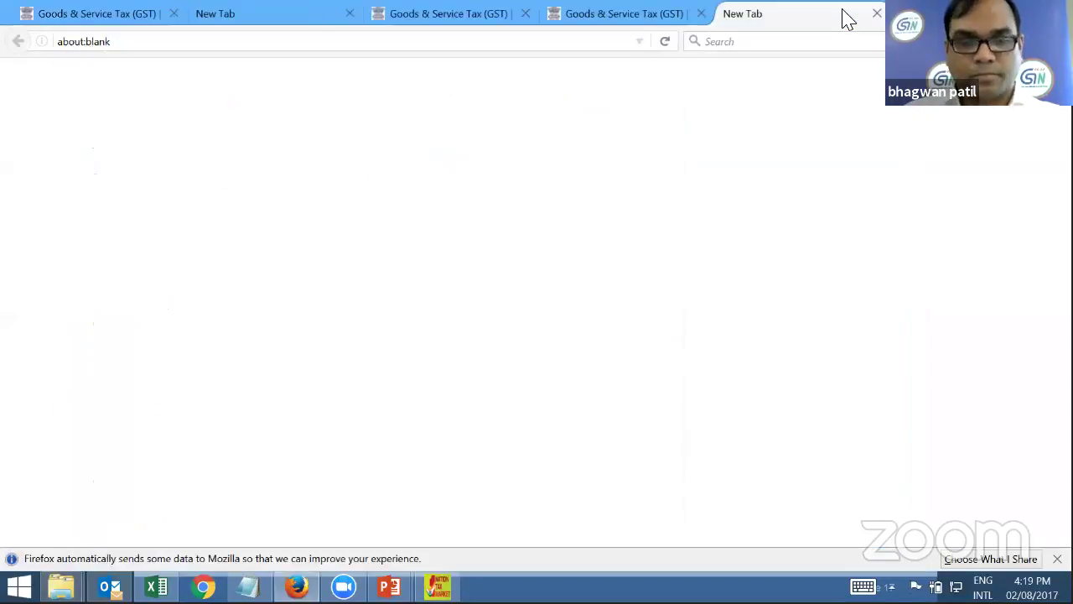
Launch the GST Offline Tool from its desktop shortcut and bring its window up
left_click(844, 19)
key("super+d")
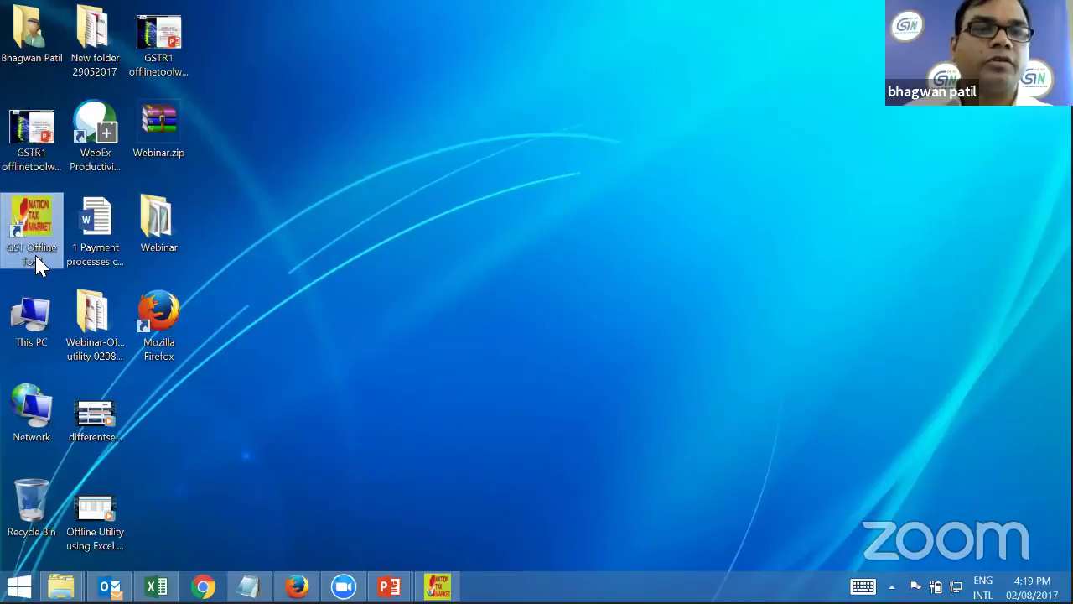
left_click(30, 225)
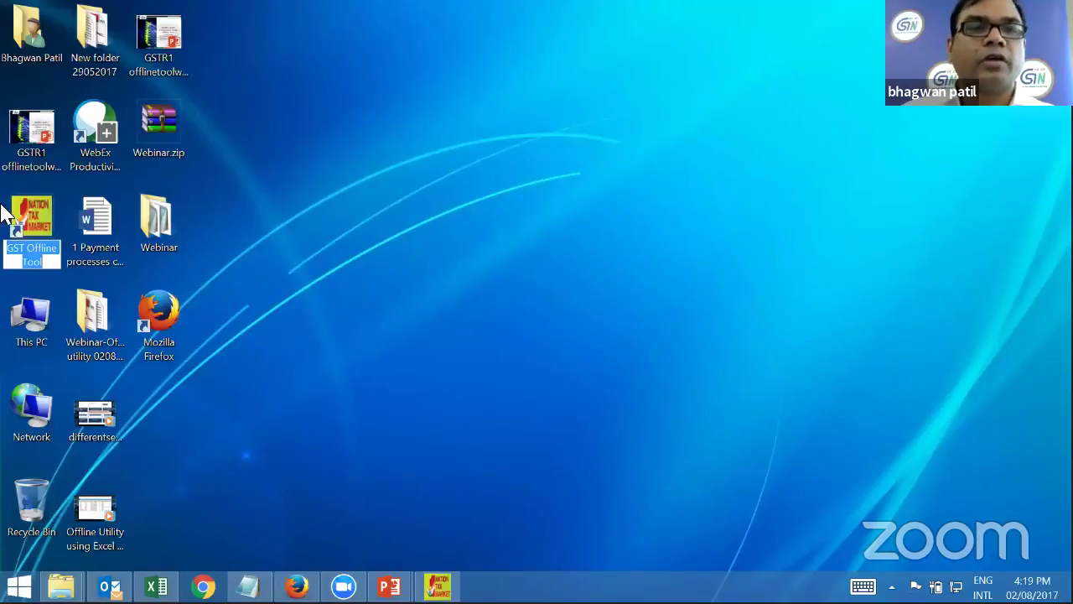
double_click(30, 222)
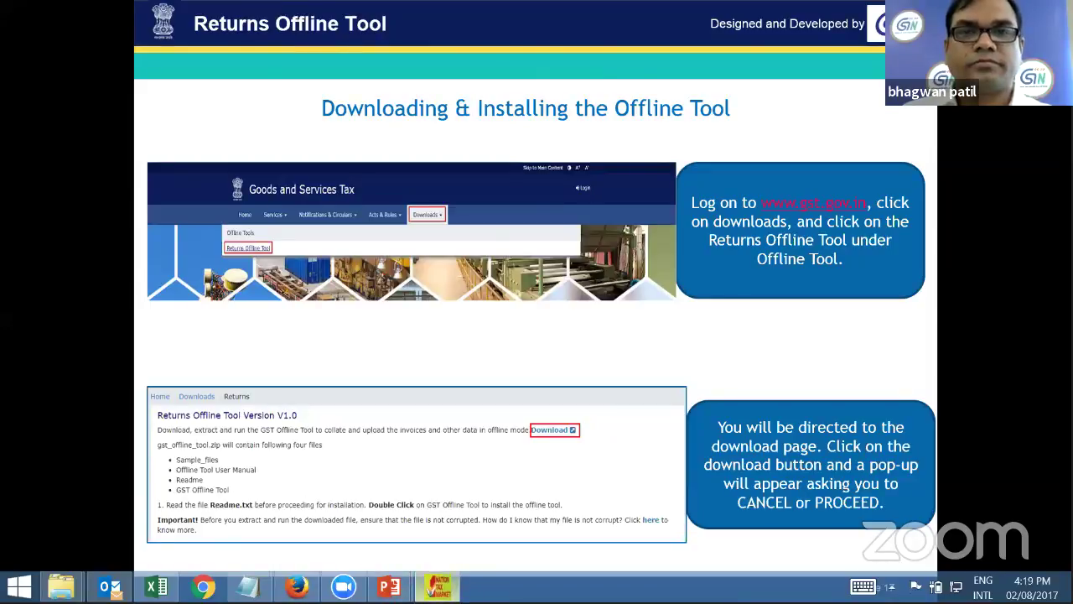
left_click(437, 586)
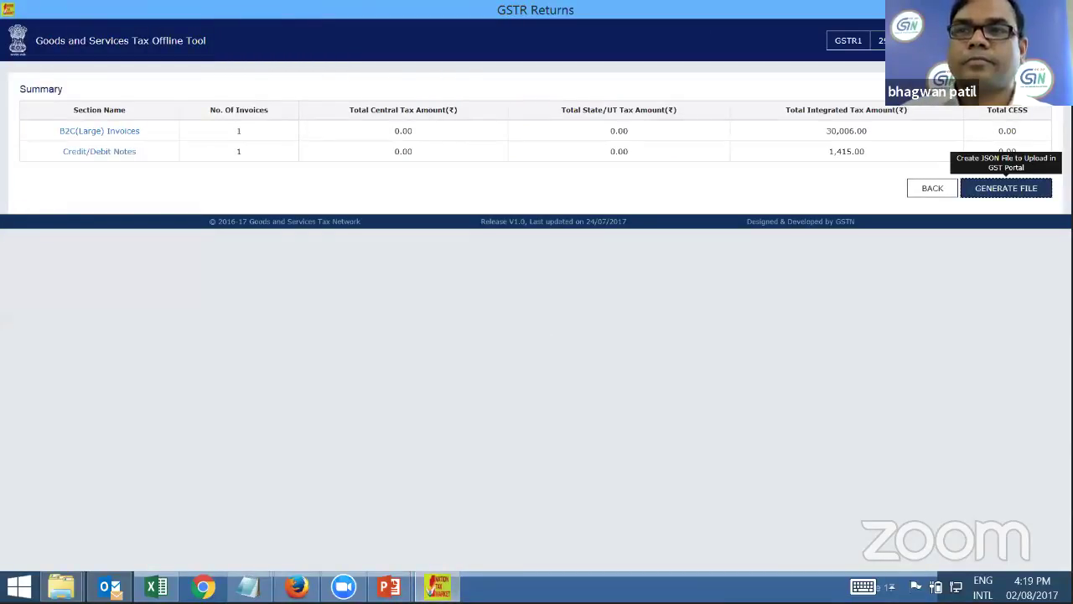
Close the running offline tool with Alt+F4 and relaunch it from the desktop icon
key("alt+F4")
key("super+d")
double_click(37, 220)
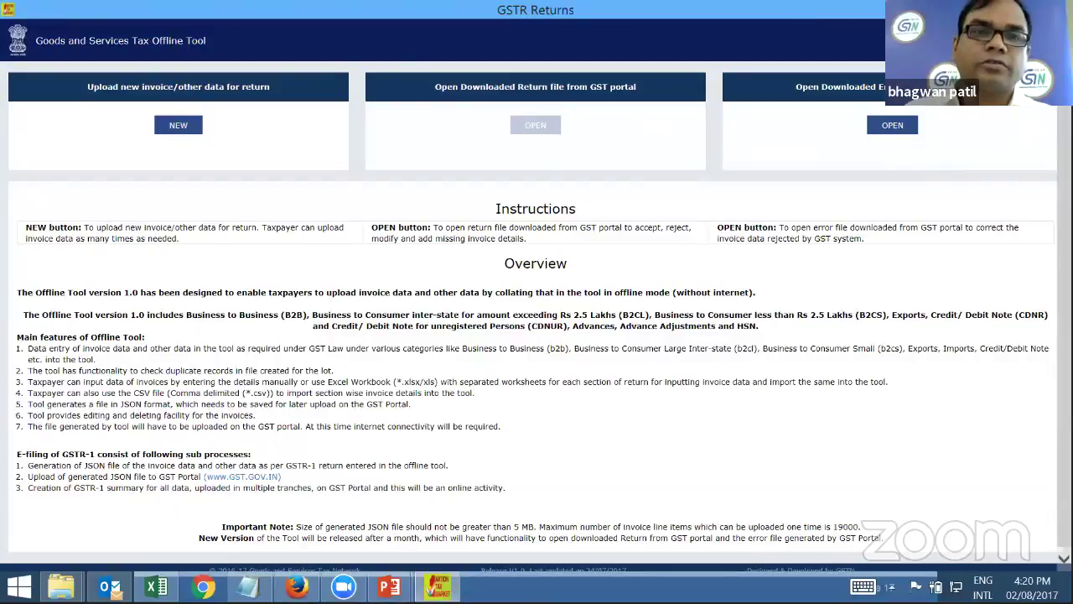
Start a NEW return and paste the supplier's GSTIN copied from Notepad
left_click(179, 126)
left_click(376, 137)
left_click(248, 586)
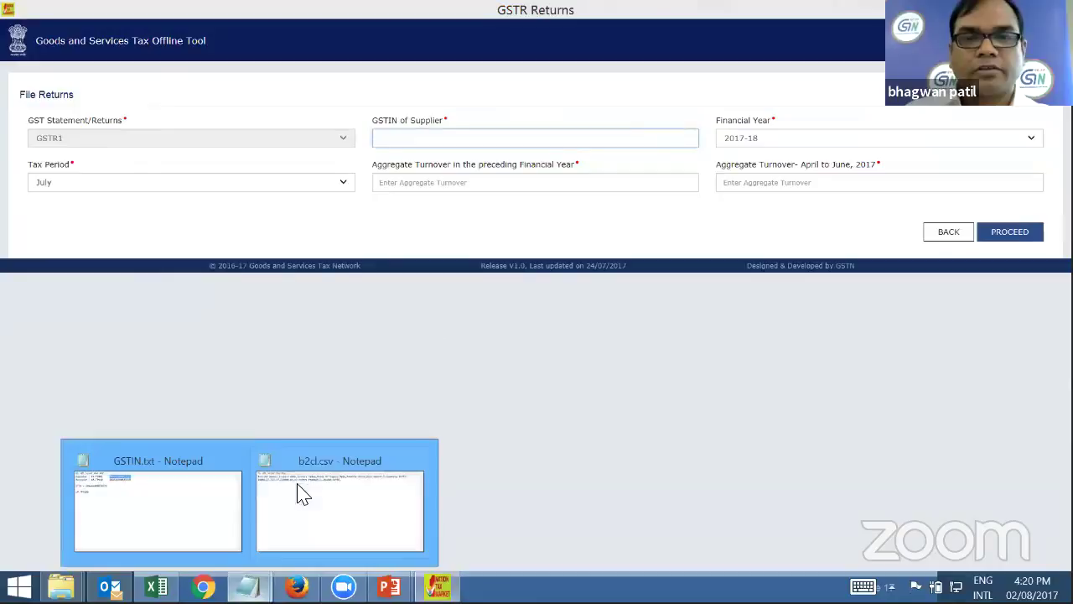
left_click(148, 496)
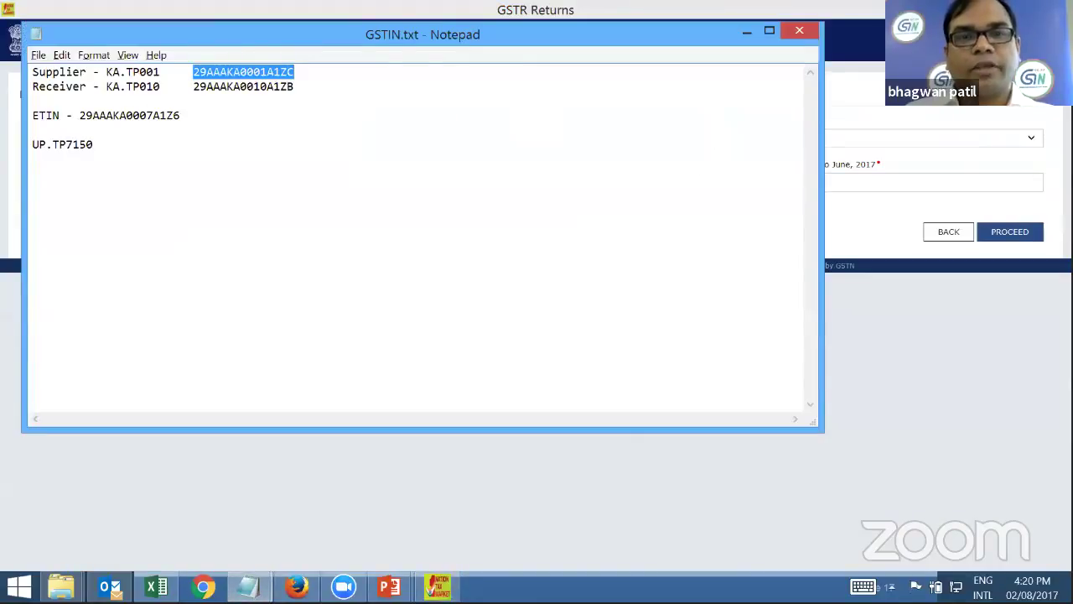
left_click(748, 34)
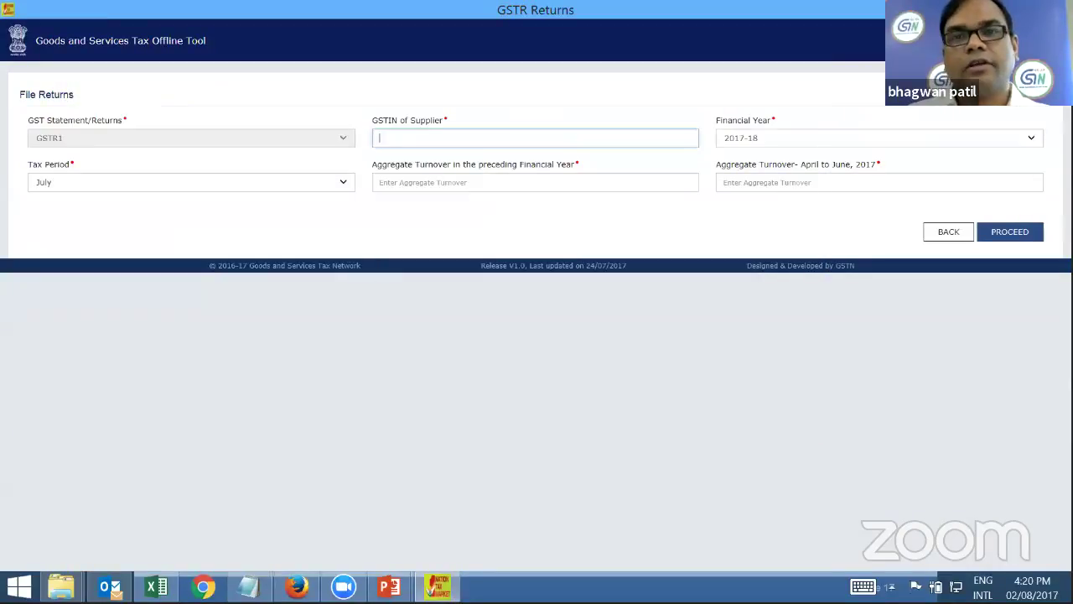
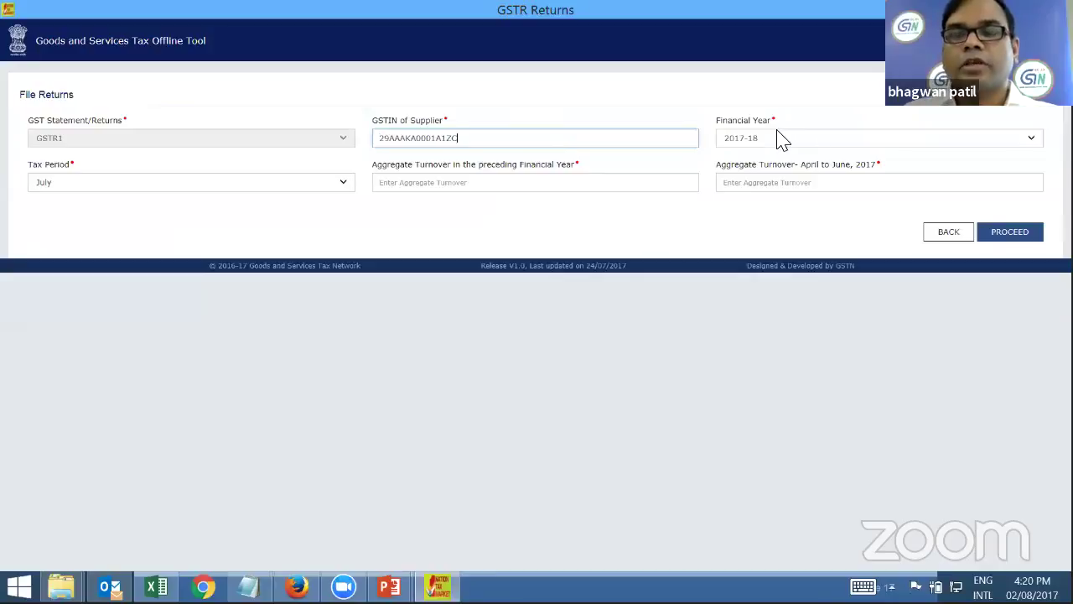
Choose 2017-18 and July, enter turnovers 12345678 and 2345, and proceed
left_click(780, 139)
left_click(780, 139)
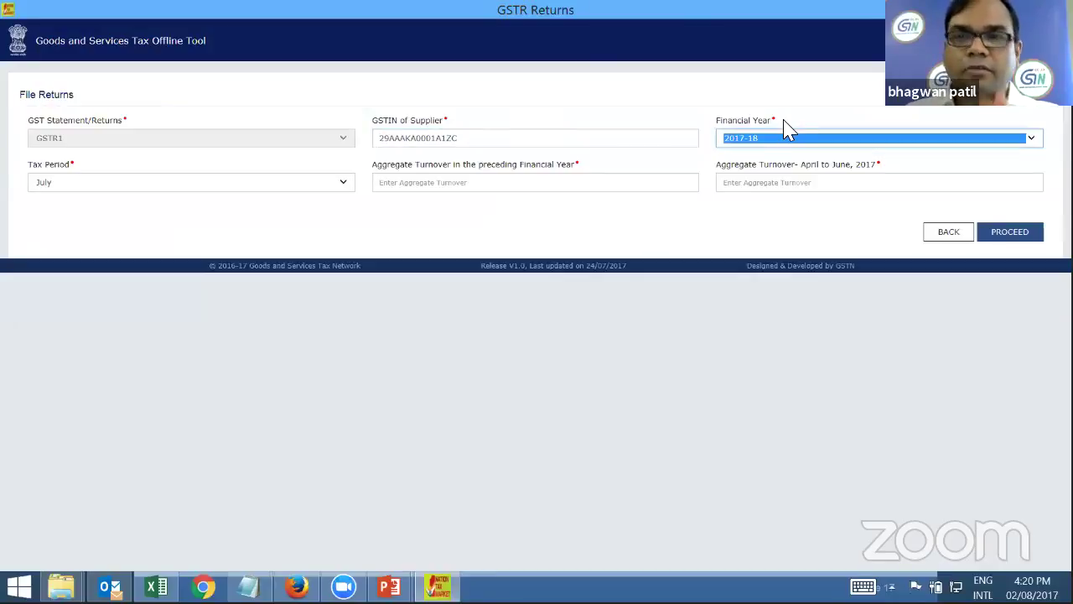
left_click(338, 185)
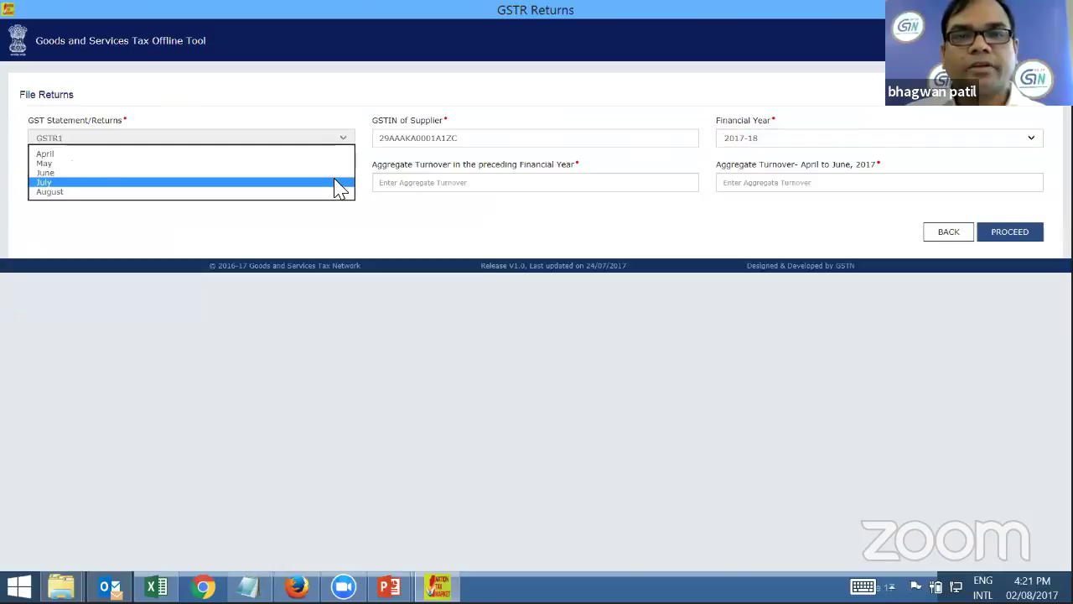
left_click(338, 186)
key("Tab")
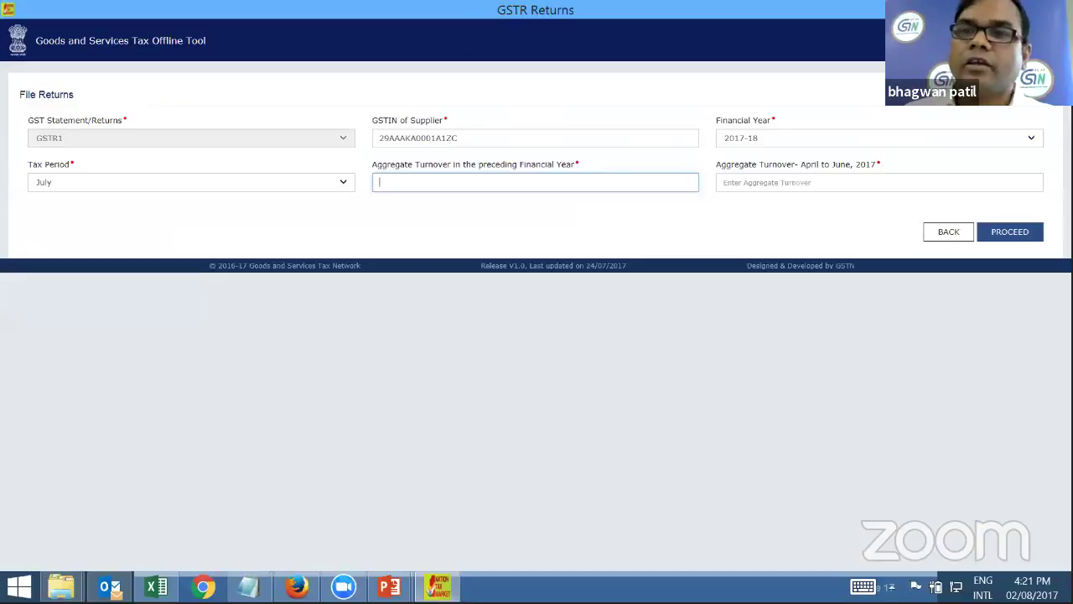
left_click(755, 182)
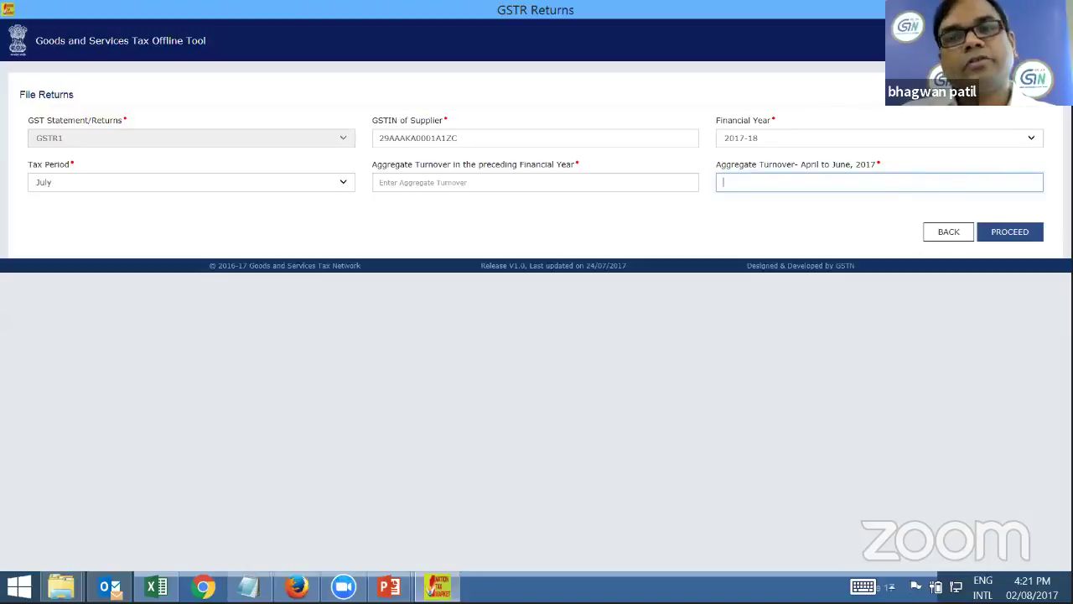
left_click(536, 182)
type("12345")
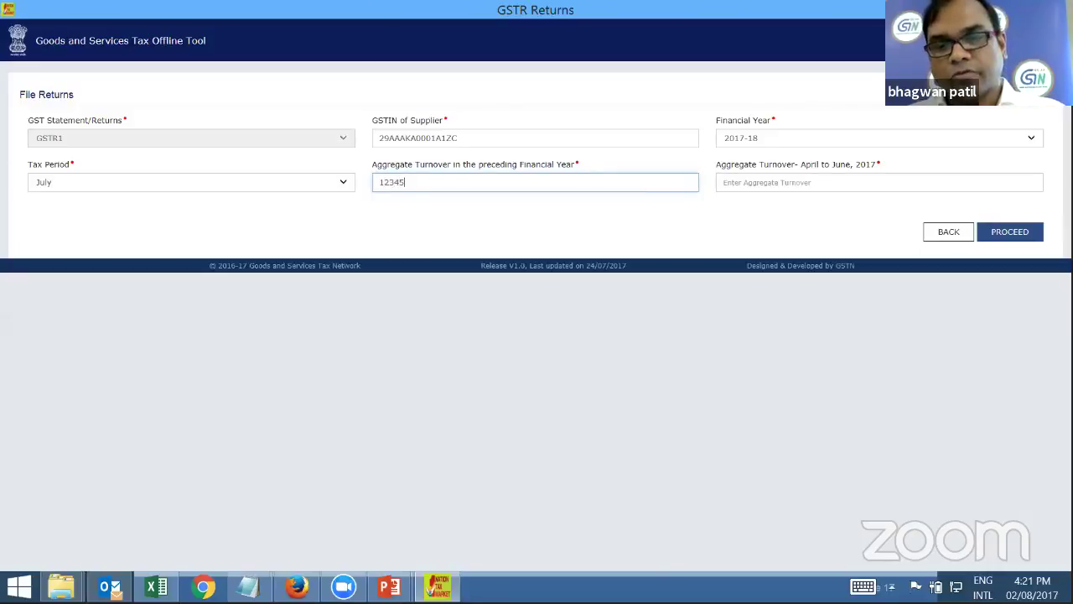
type("678")
left_click(879, 182)
type("234")
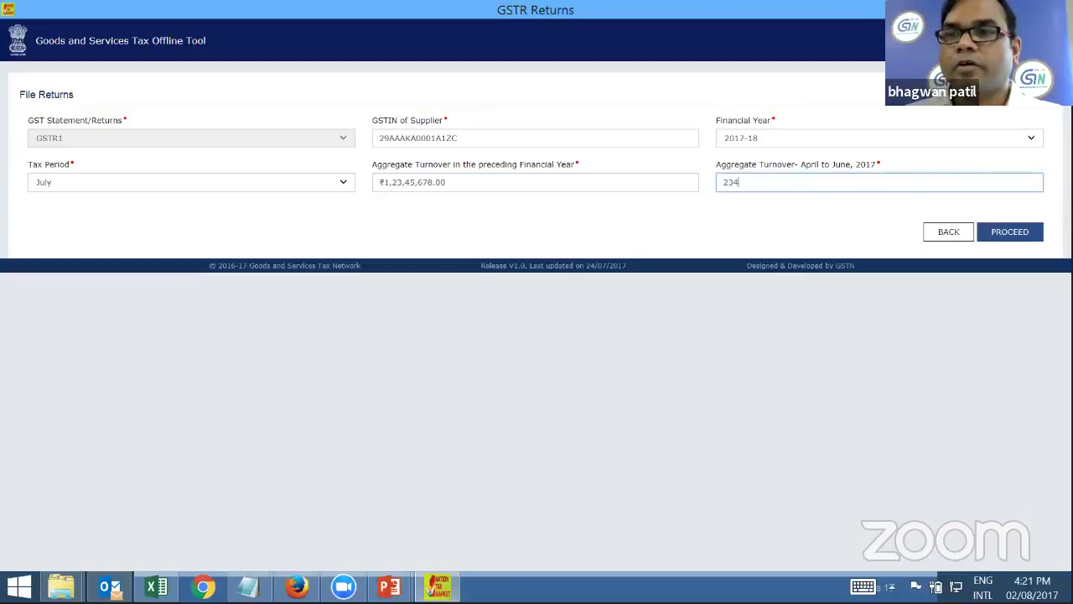
type("5")
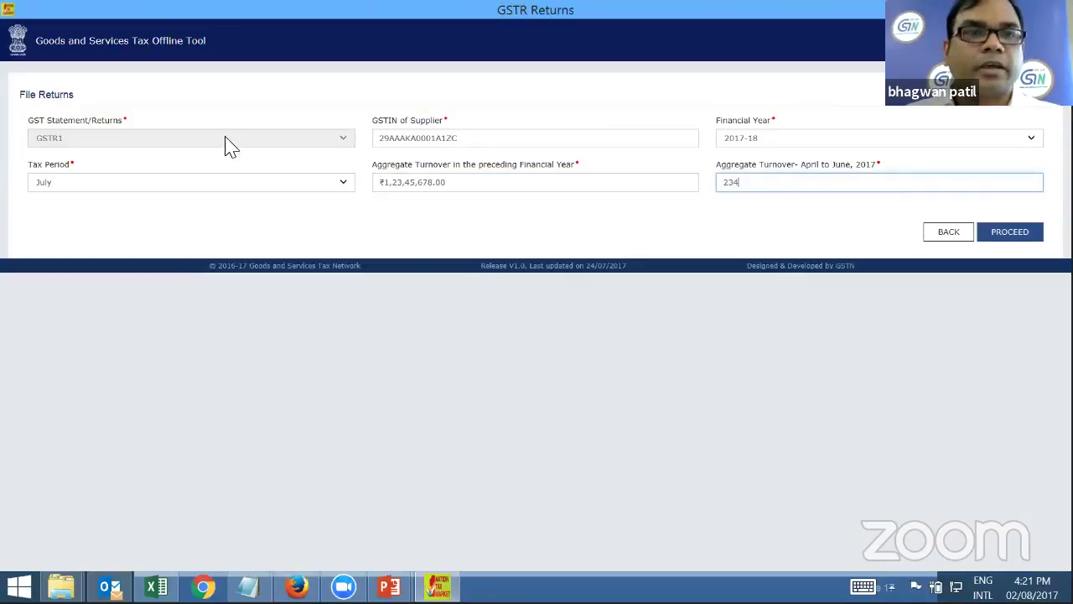
key("Return")
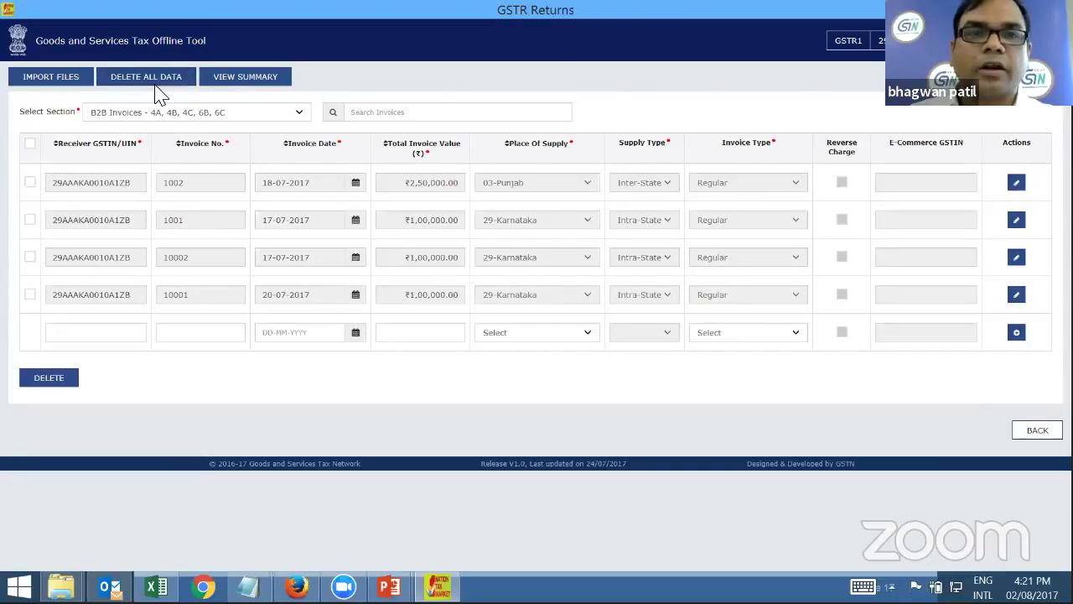
In the B2C(Large) Invoices section, delete all entered data and confirm YES
left_click(159, 111)
left_click(180, 112)
key("Down")
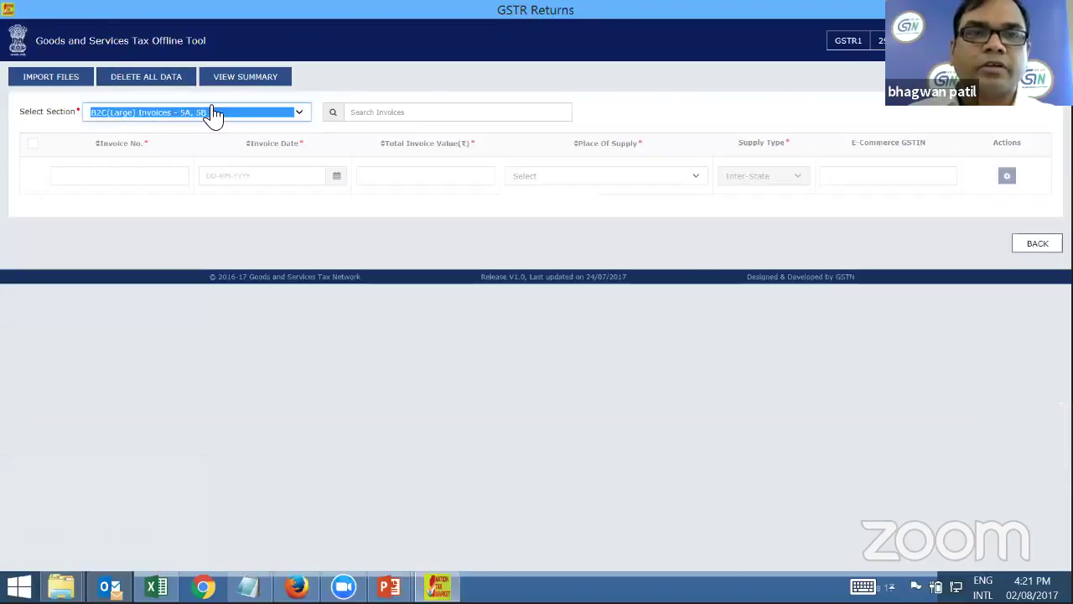
left_click(161, 83)
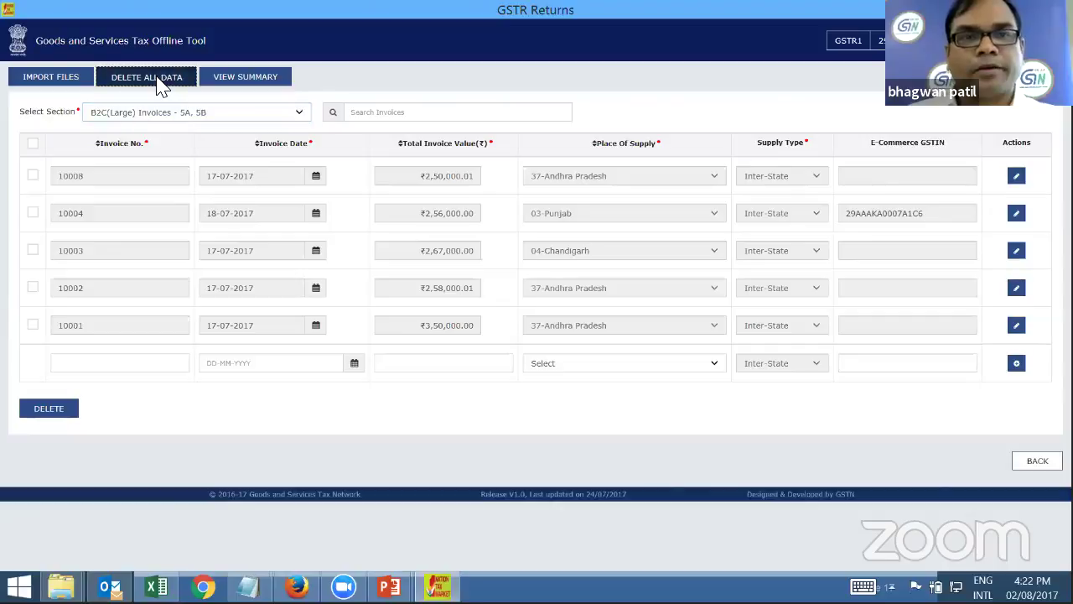
left_click(558, 190)
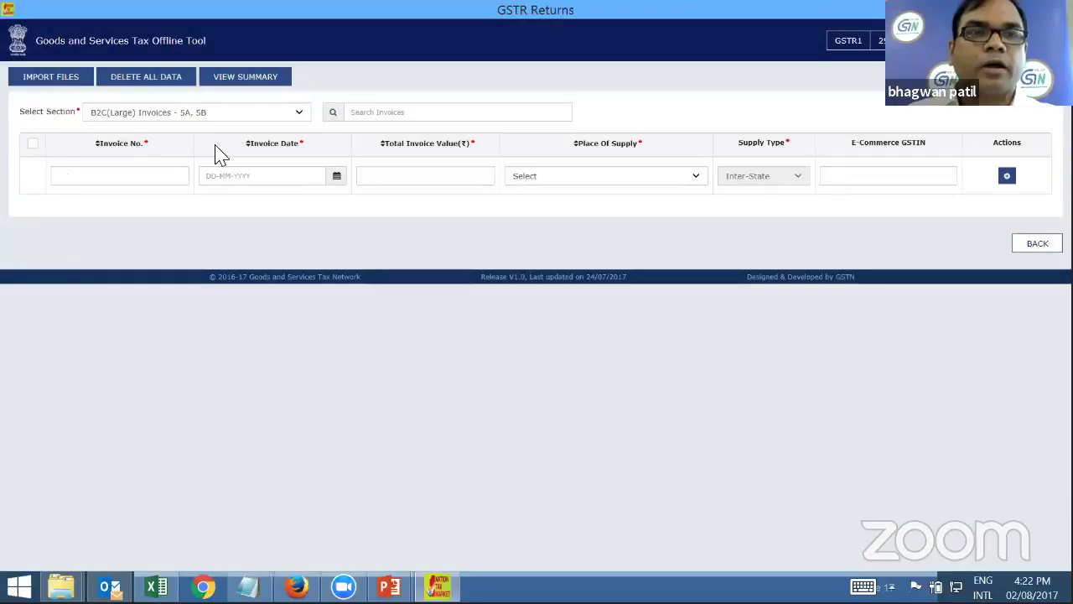
Switch Select Section back to B2B Invoices, showing an empty invoice row
left_click(209, 116)
left_click(193, 103)
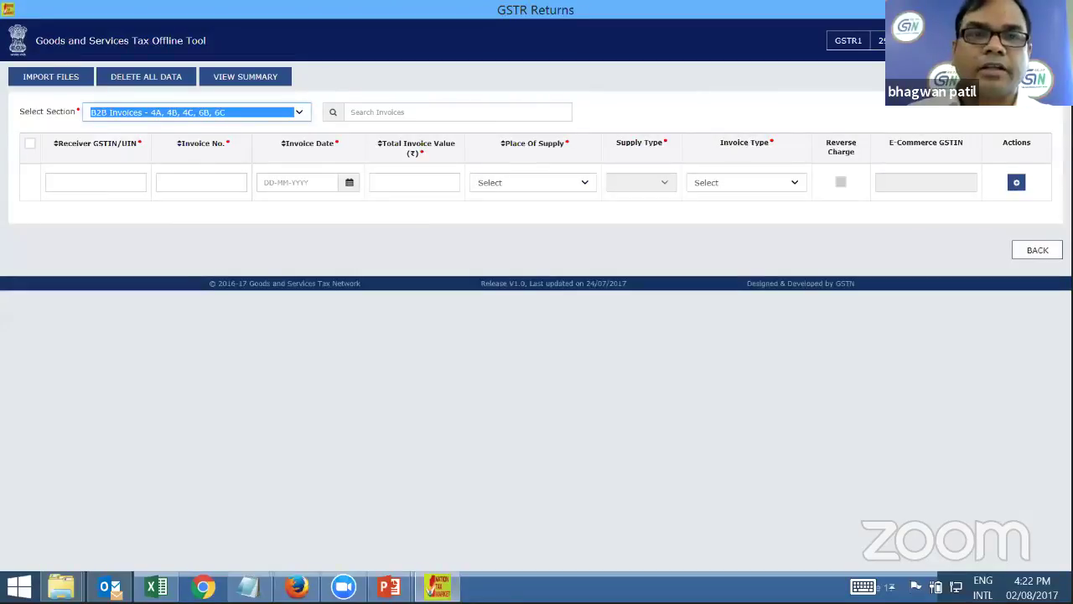
left_click(219, 377)
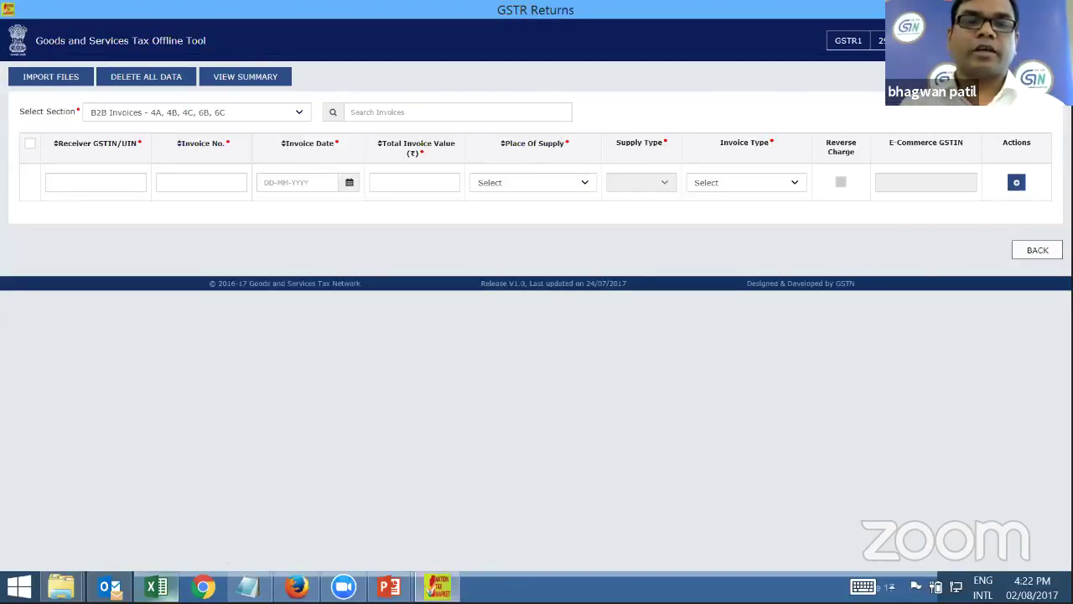
mouse_move(156, 586)
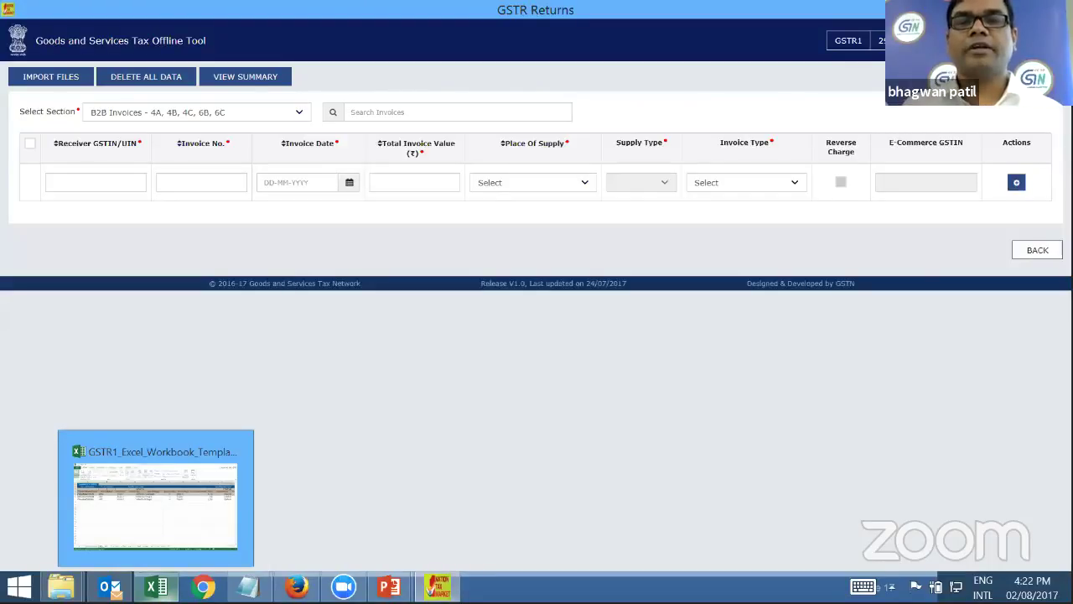
Bring the GSTR1 workbook forward, set the folder window aside, and show the Help Instruction sheet
left_click(158, 519)
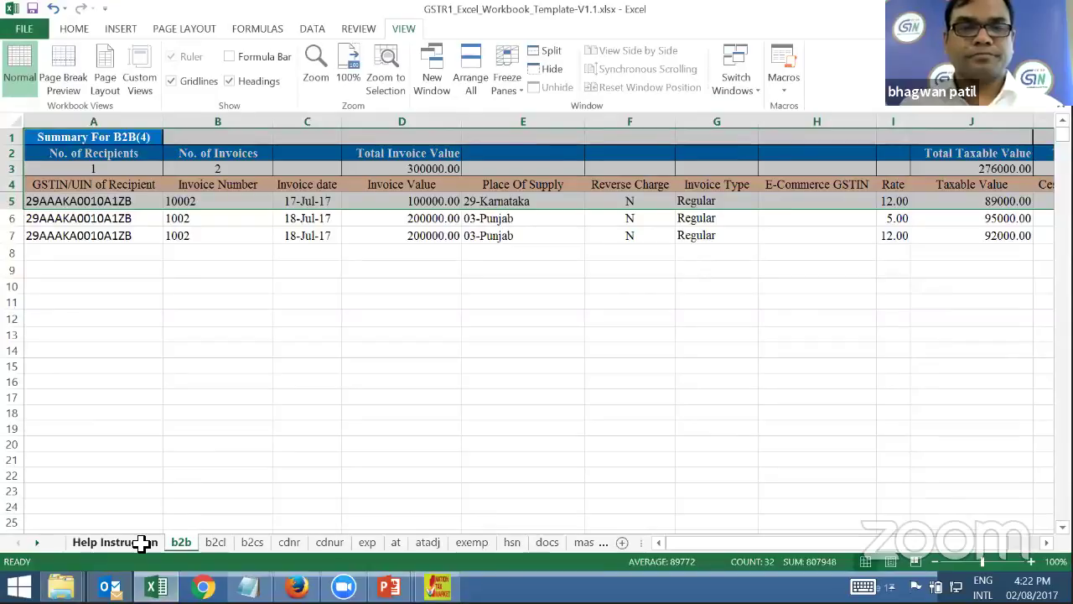
mouse_move(61, 586)
left_click(290, 484)
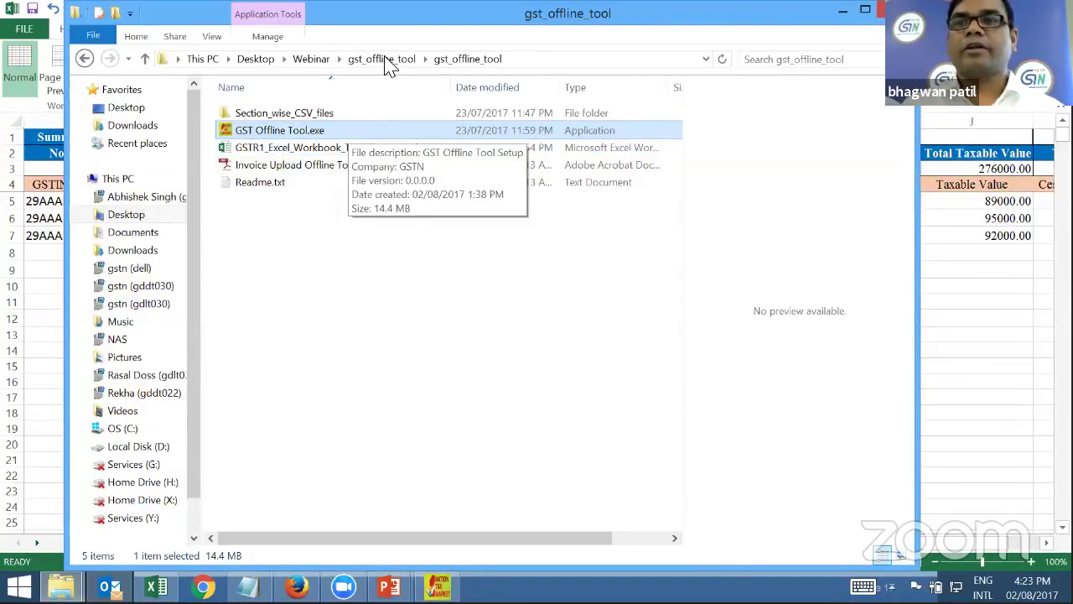
key("alt+Tab")
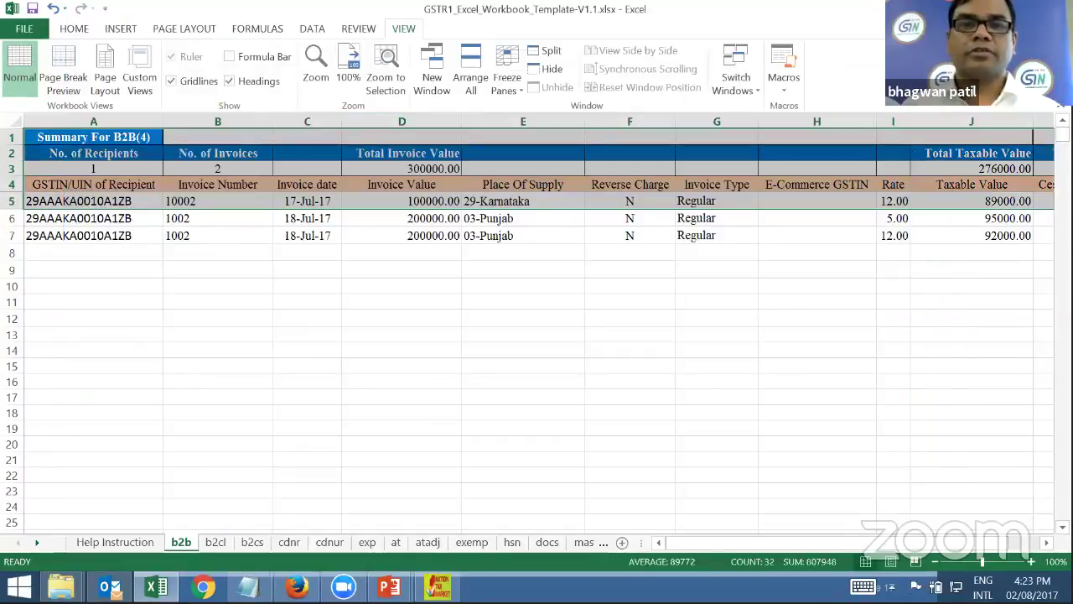
left_click(307, 286)
left_click(139, 547)
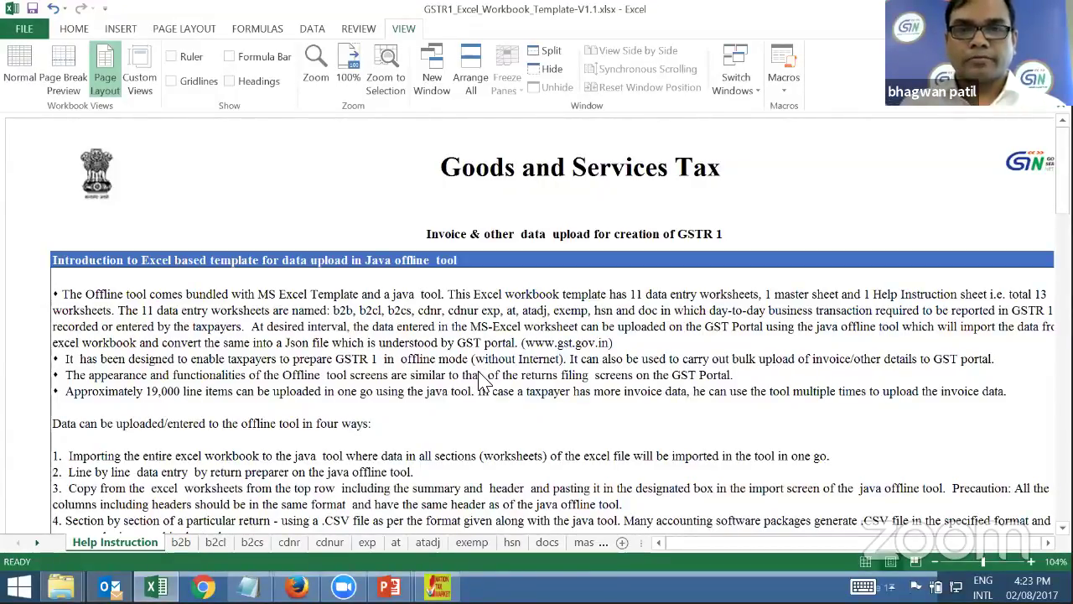
Look through the hsn and docs sheets, then return to the b2b sheet of sample invoices
scroll(482, 378, "down", 5)
scroll(480, 375, "down", 15)
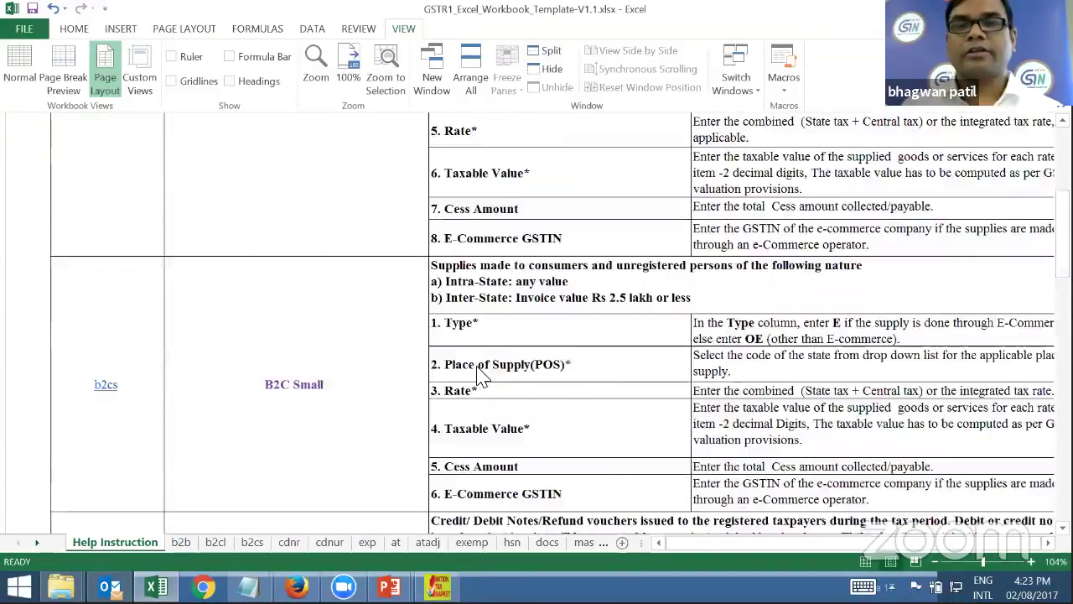
scroll(310, 470, "up", 12)
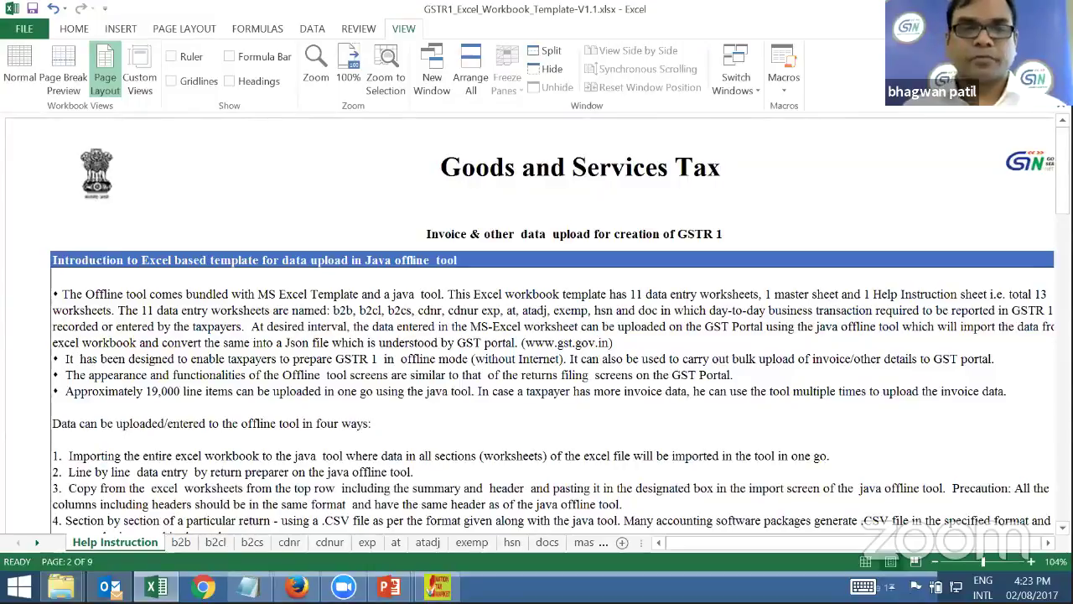
left_click(181, 543)
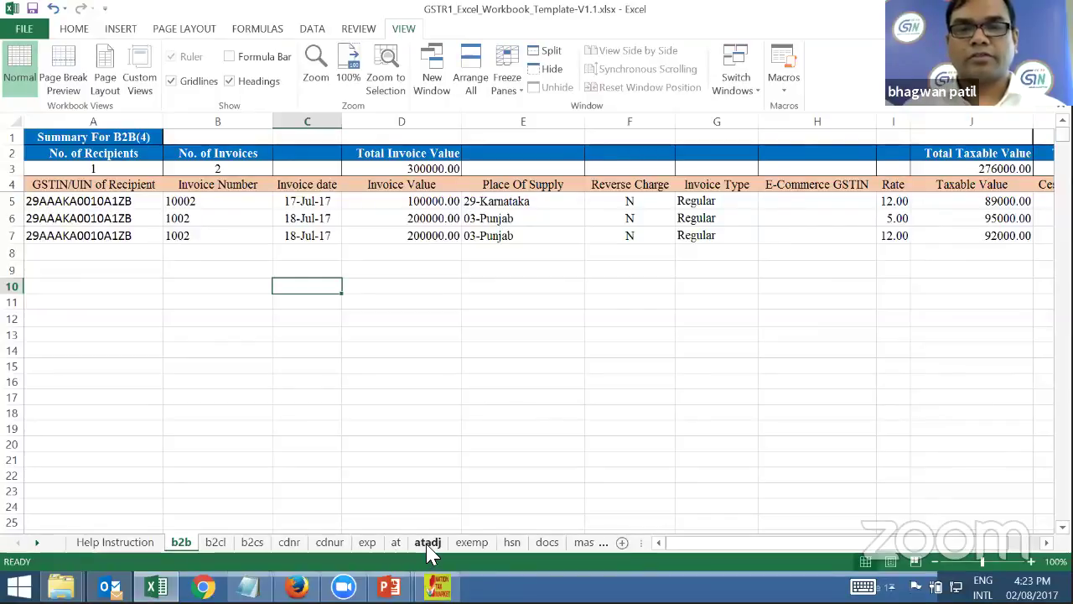
left_click(513, 543)
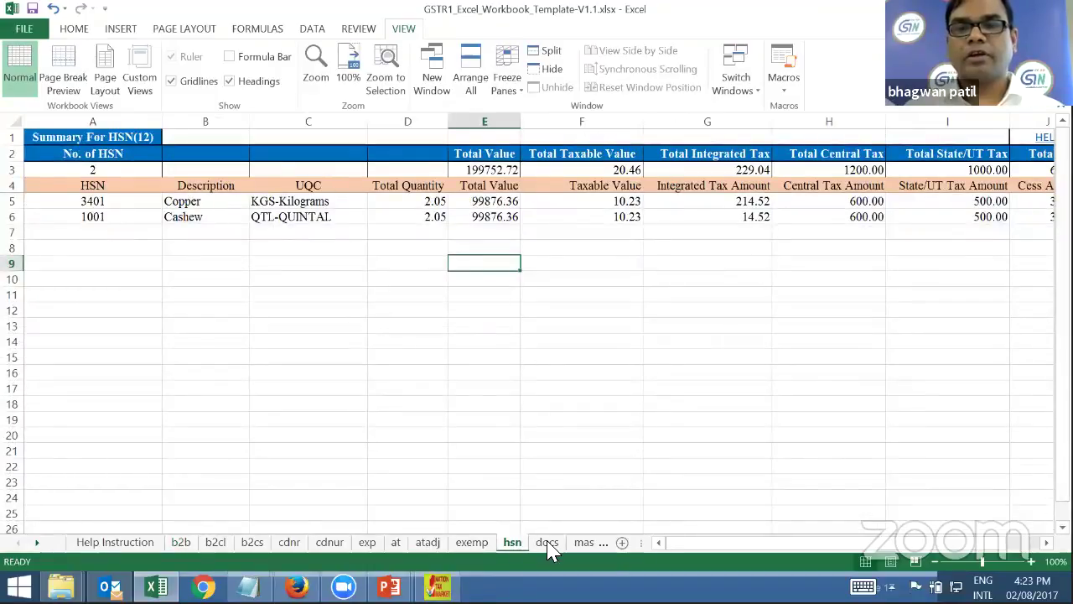
left_click(547, 543)
left_click(181, 547)
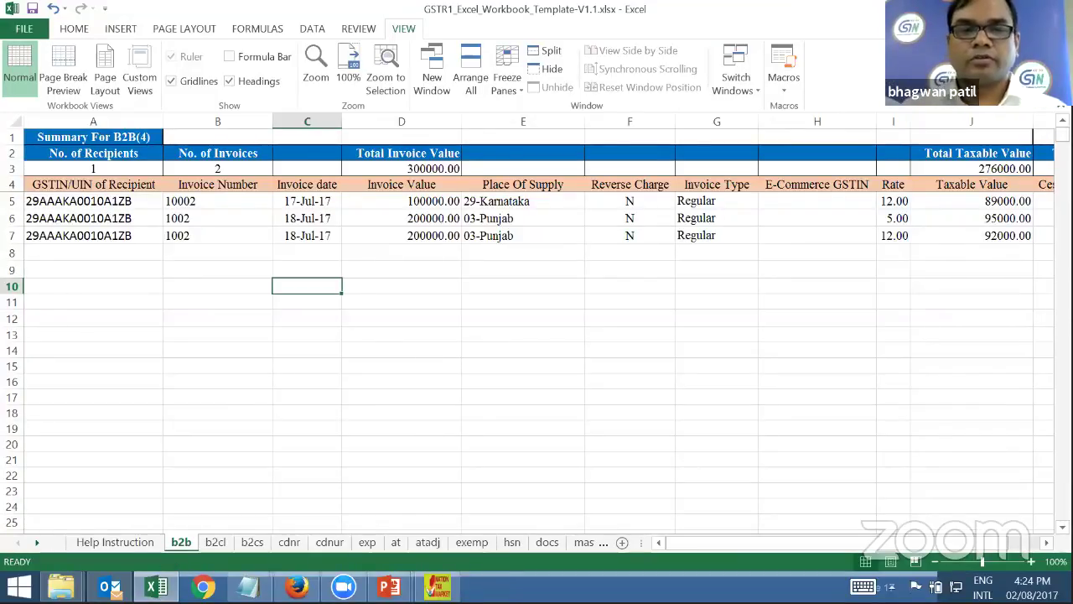
left_click(107, 220)
left_click(109, 239)
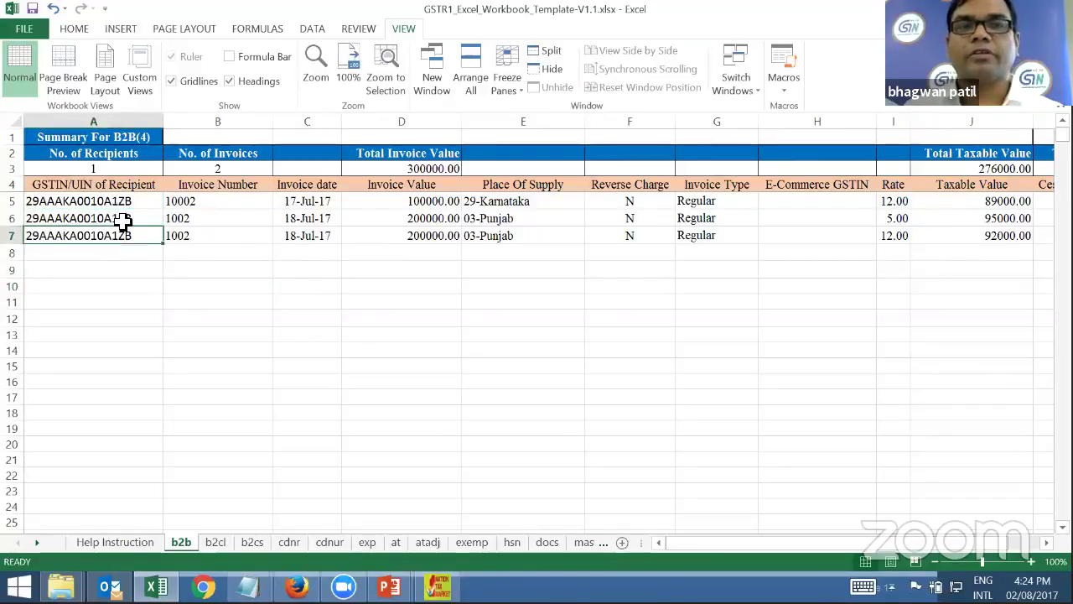
key("Up")
key("Up")
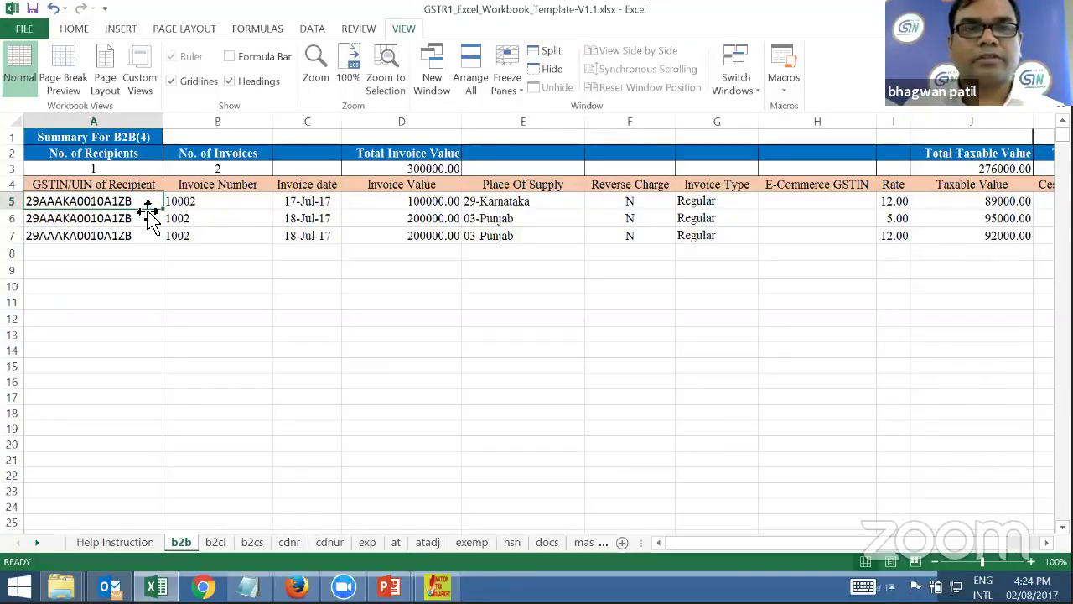
left_click(222, 202)
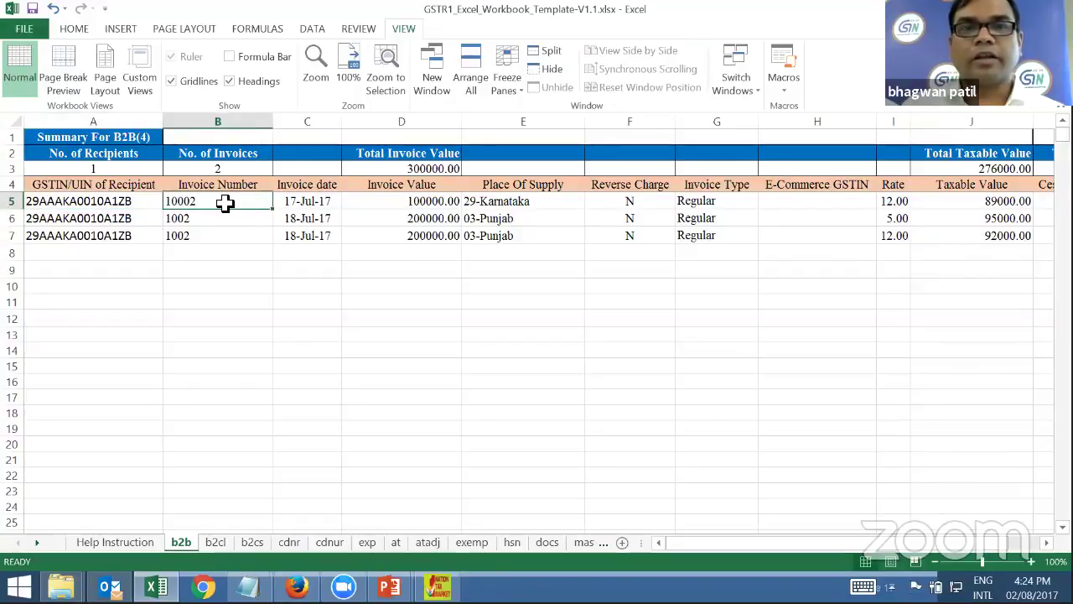
key("Tab")
key("Tab")
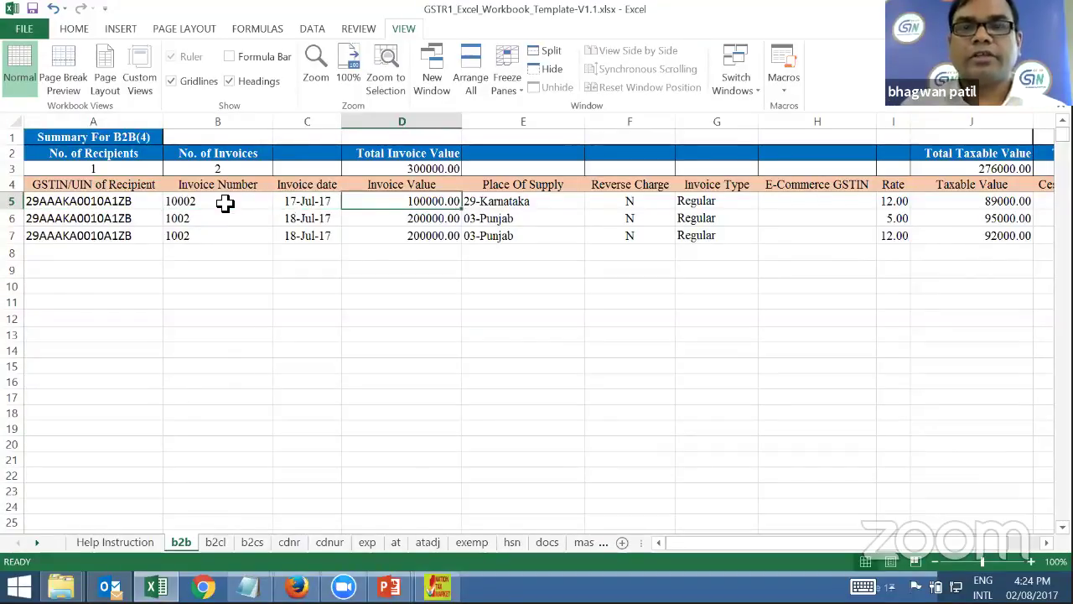
key("Left")
key("Left")
key("Tab")
key("Tab")
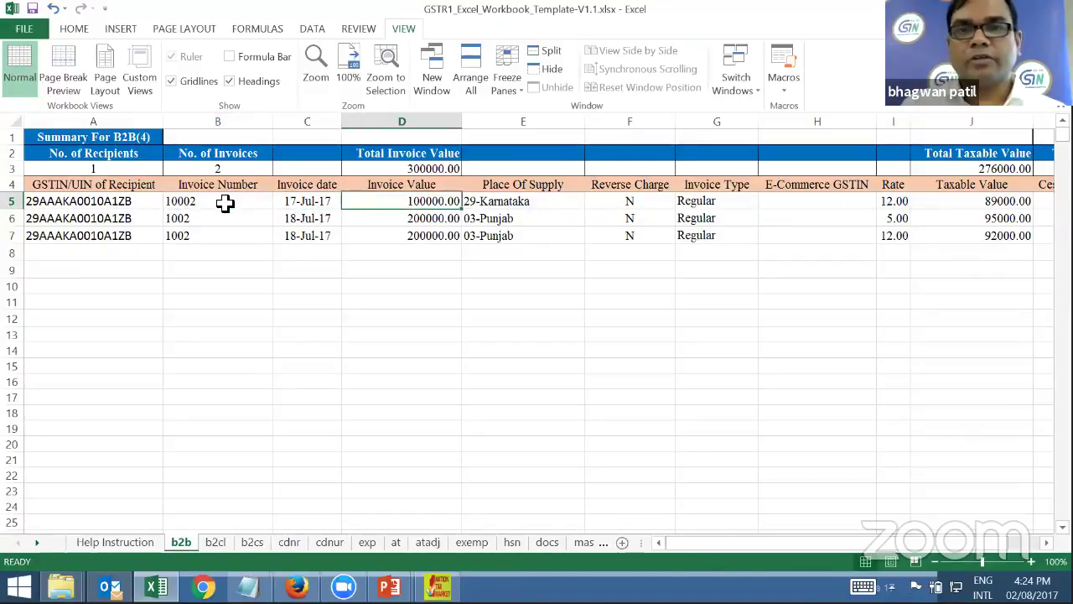
key("Tab")
key("Tab")
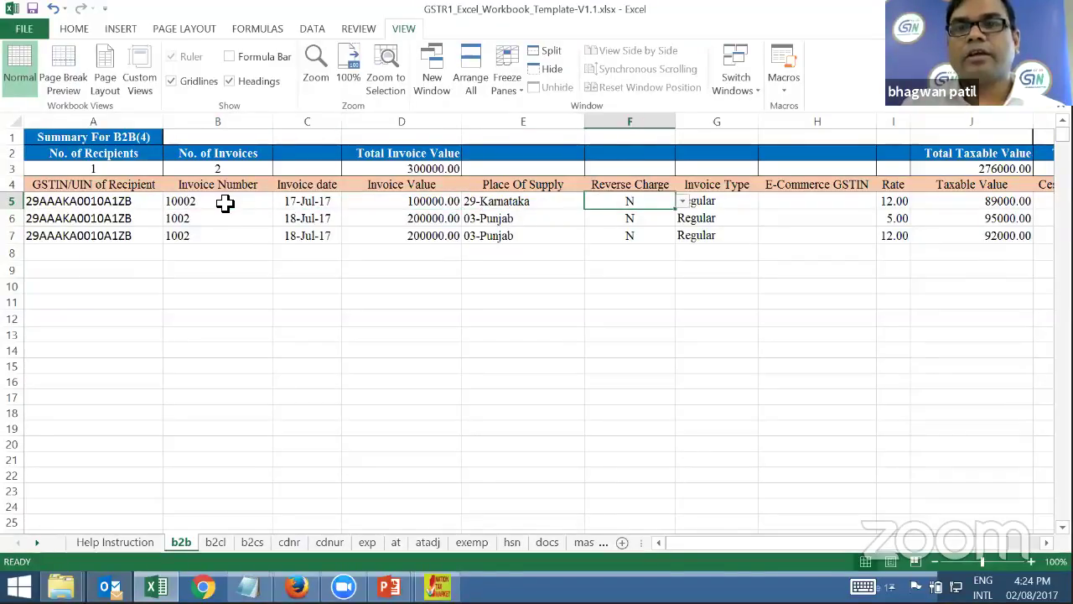
key("Left")
key("Tab")
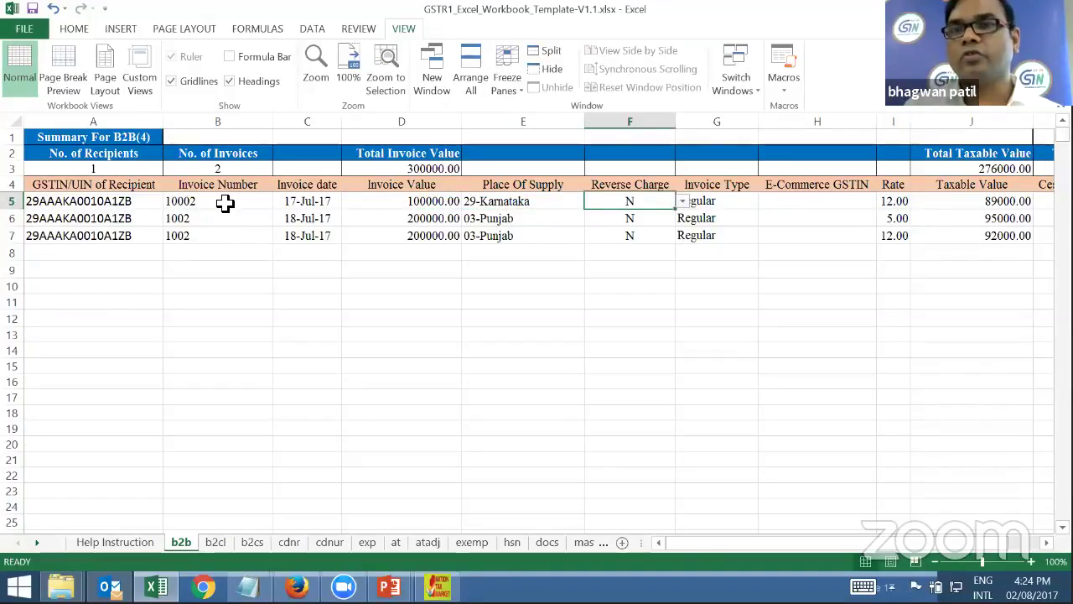
key("Tab")
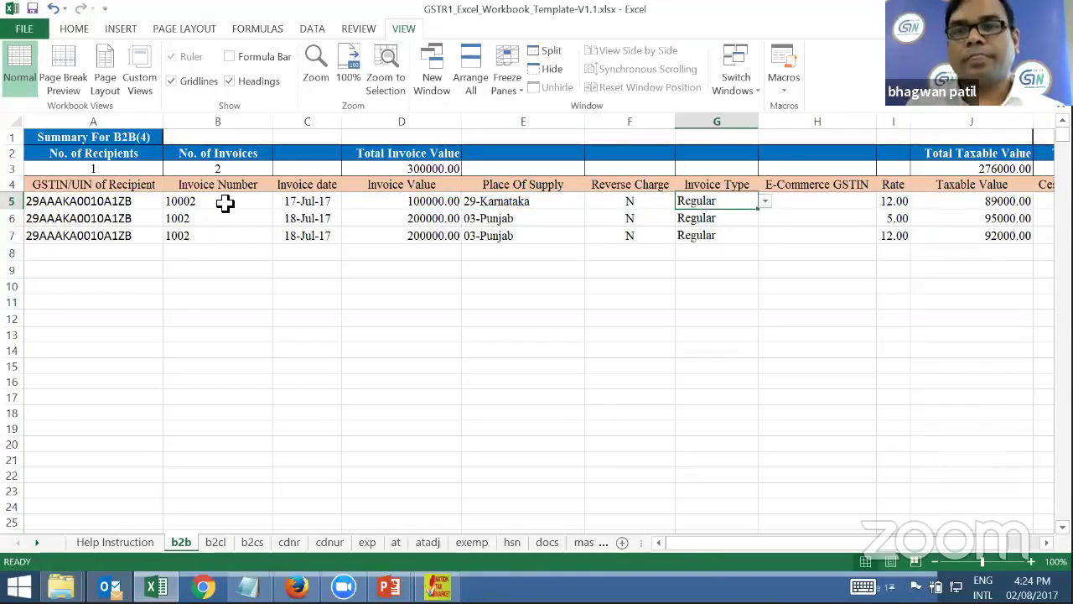
left_click_drag(771, 542, 805, 543)
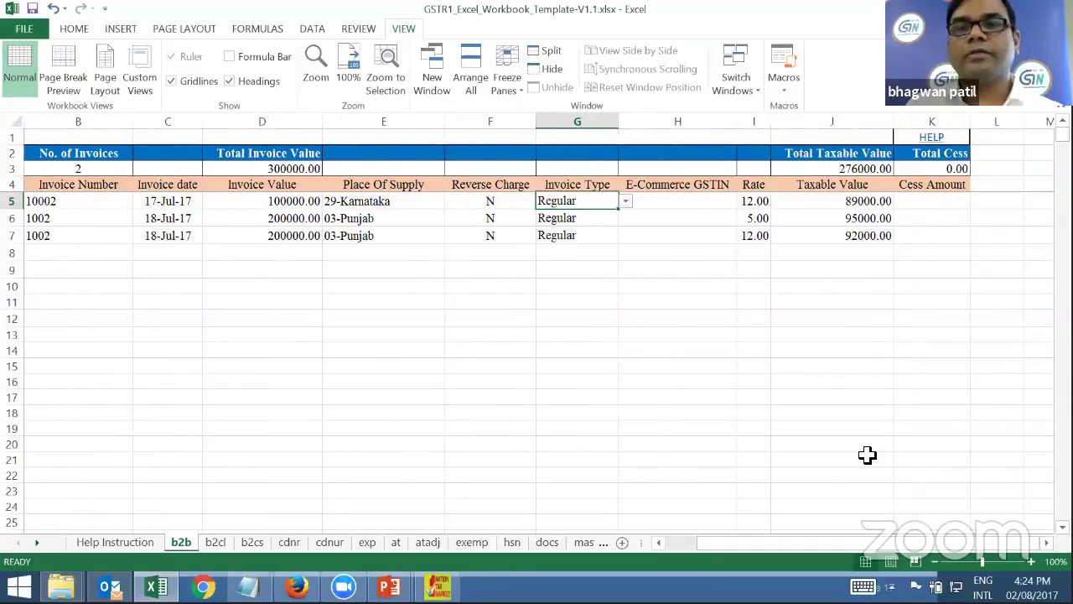
left_click(626, 202)
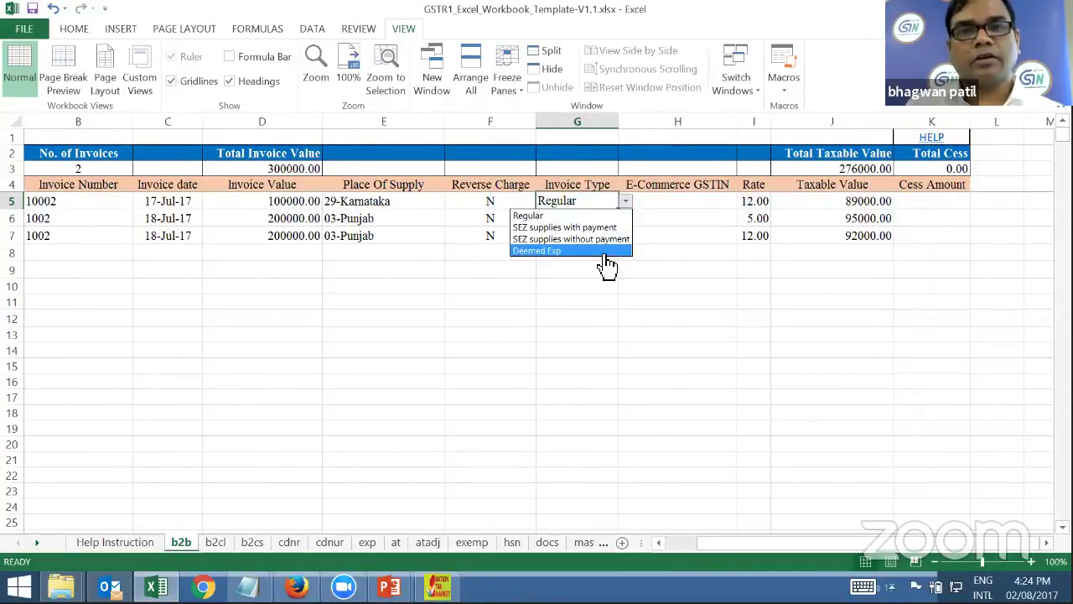
key("Escape")
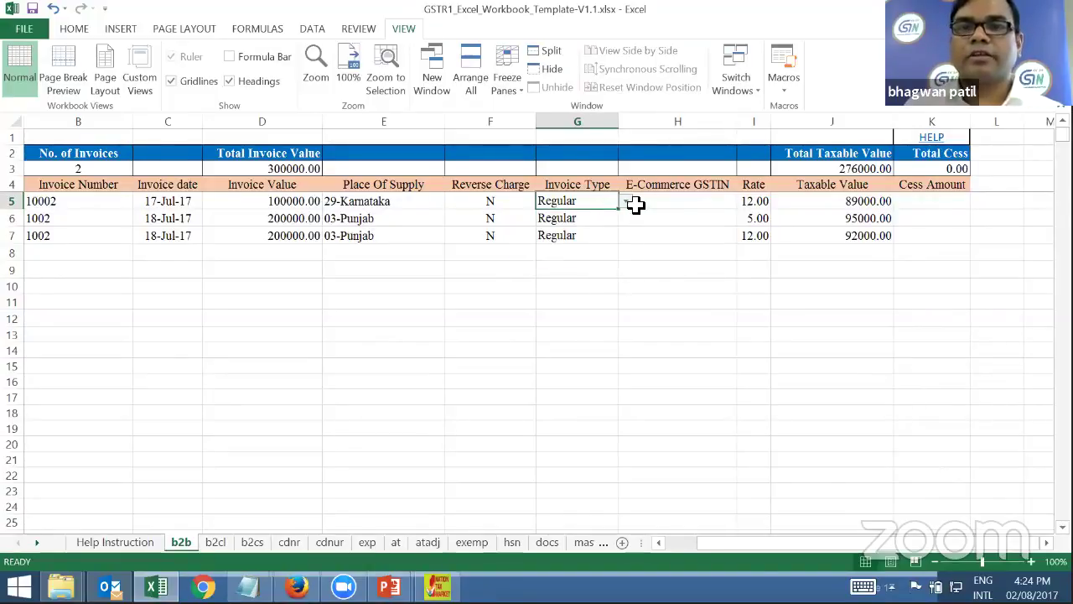
left_click(625, 204)
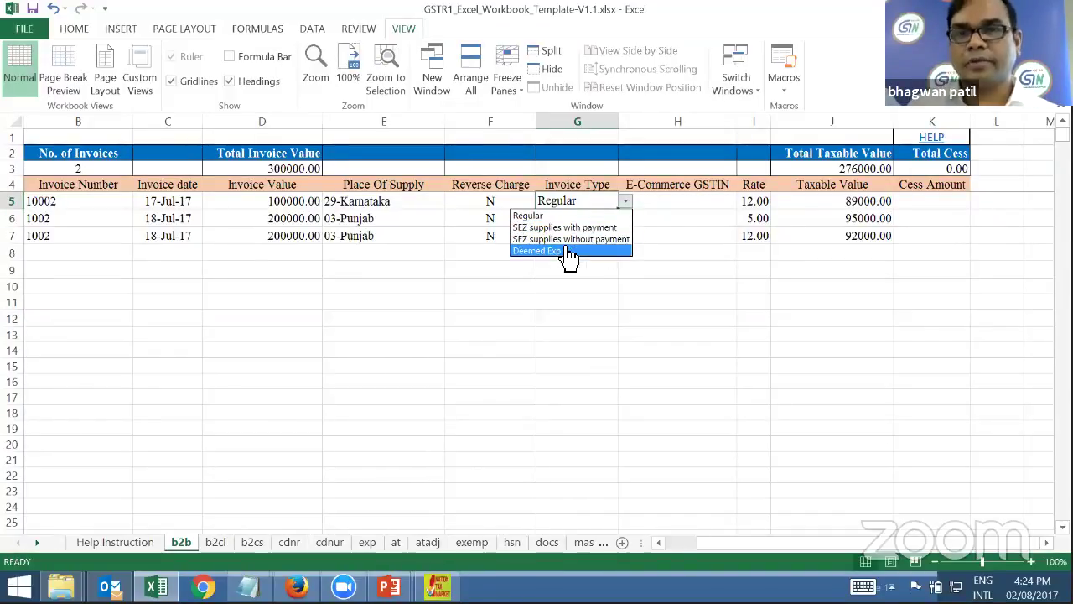
left_click(690, 202)
left_click(690, 201)
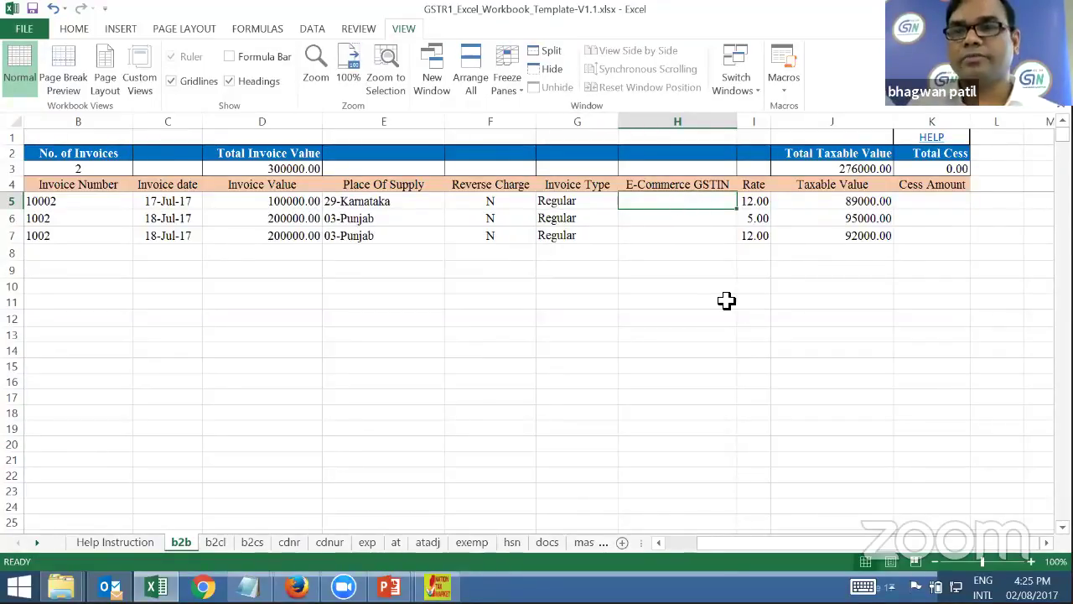
left_click(789, 545)
left_click_drag(788, 545, 779, 535)
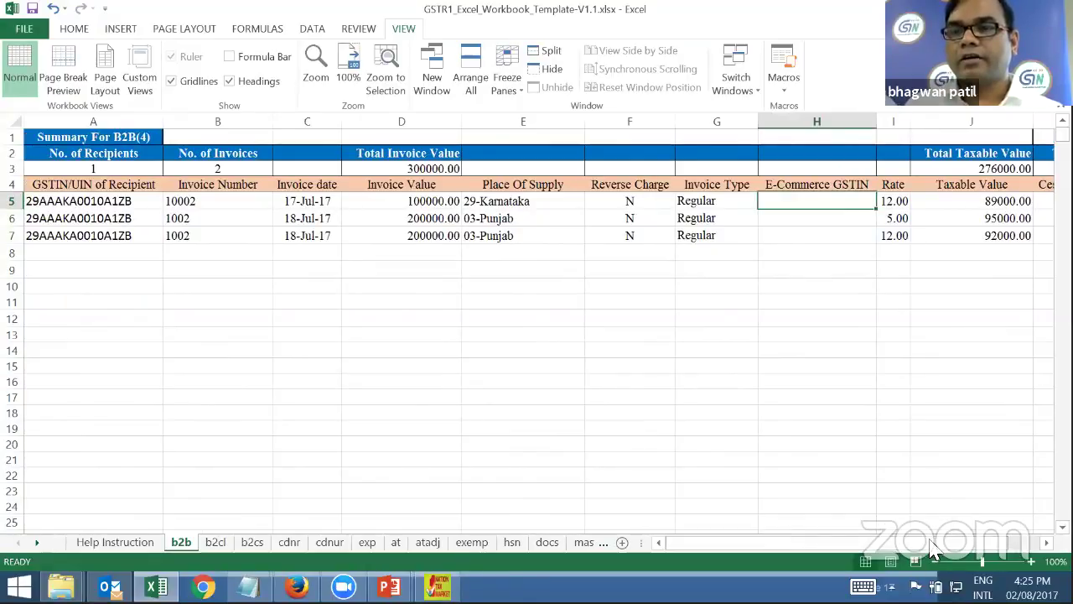
key("Right")
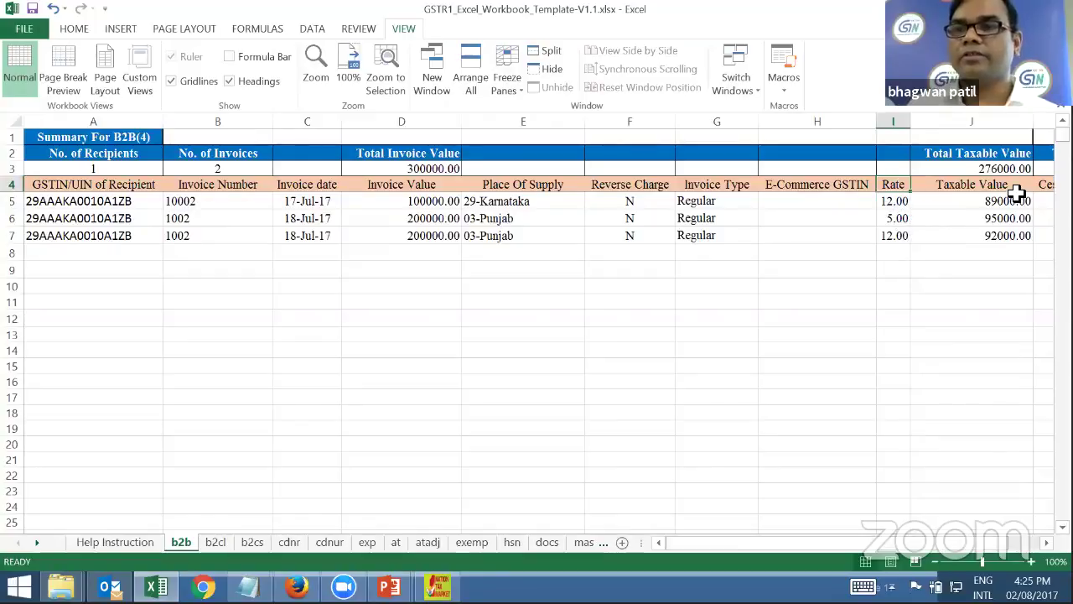
key("Down")
key("Right")
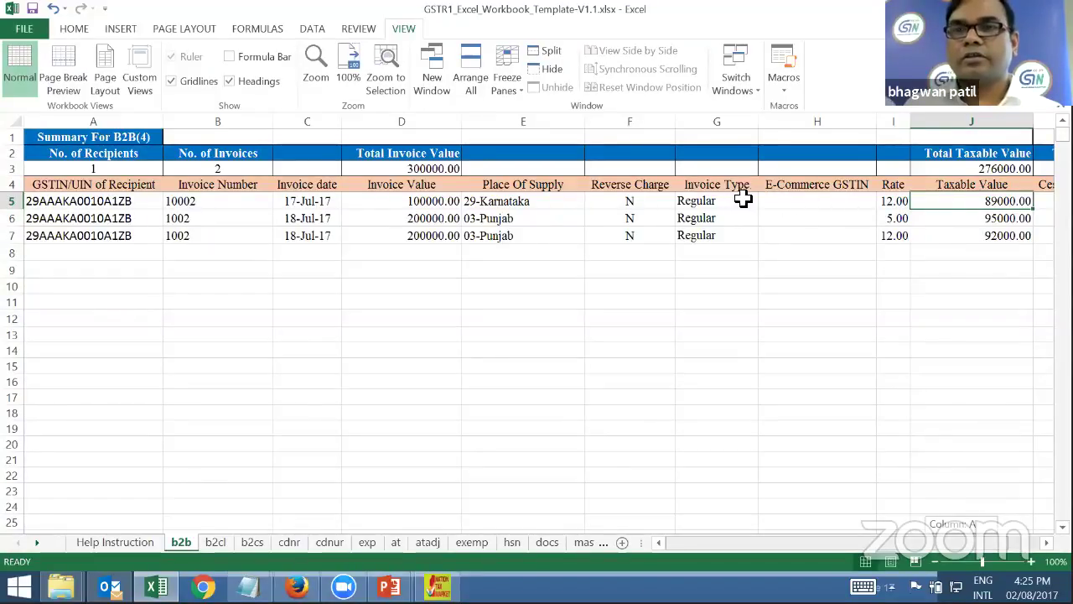
key("Right")
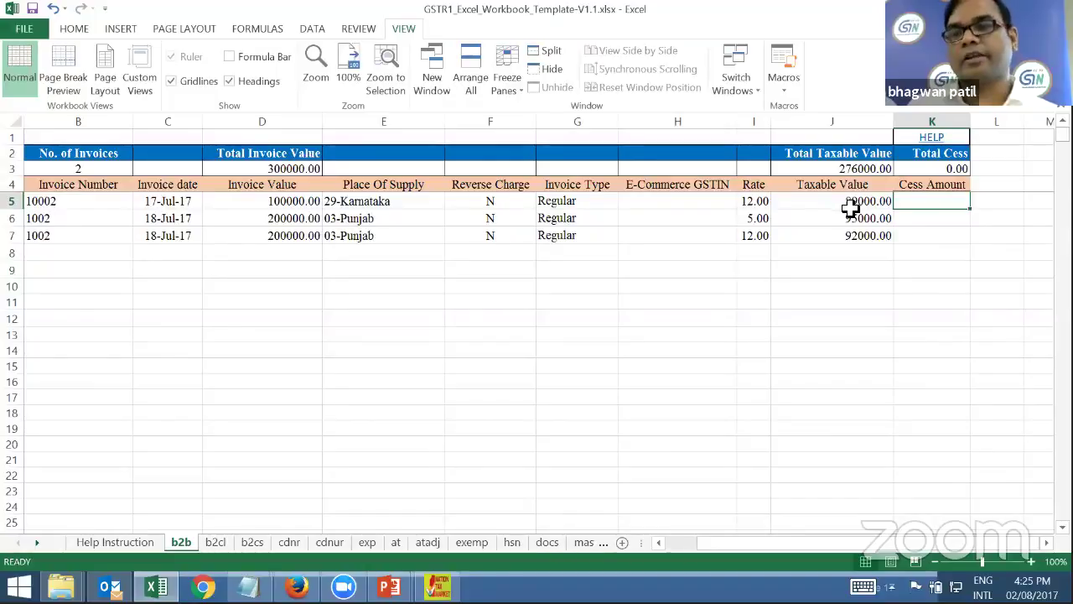
key("Left")
key("Left")
scroll(260, 525, "left", 1)
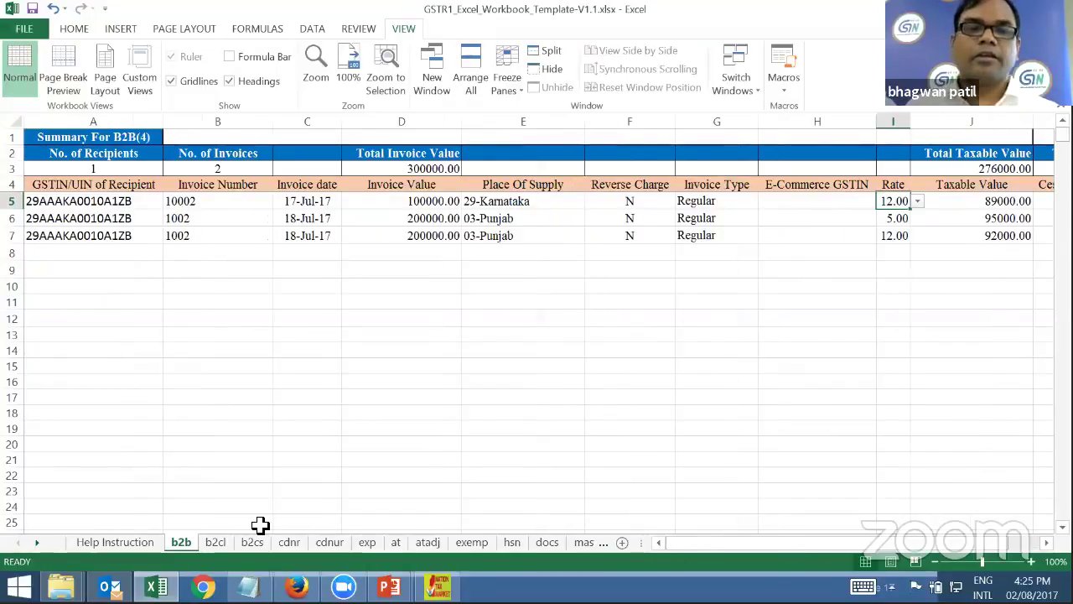
View the b2cs and cdnr sheets, then the Help Instruction sheet of the GSTR1 template
left_click(252, 543)
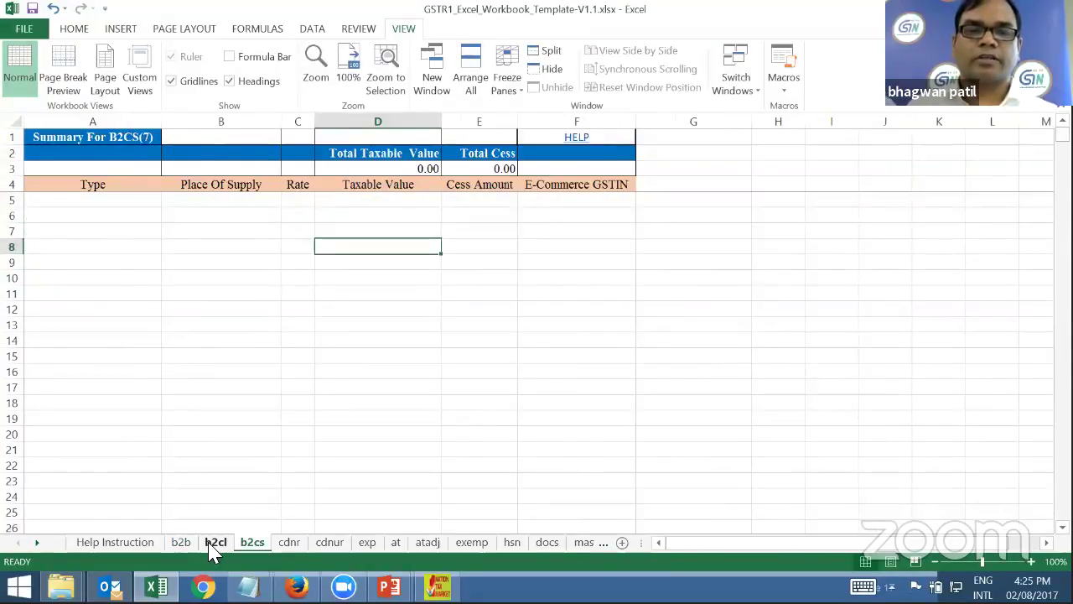
left_click(289, 543)
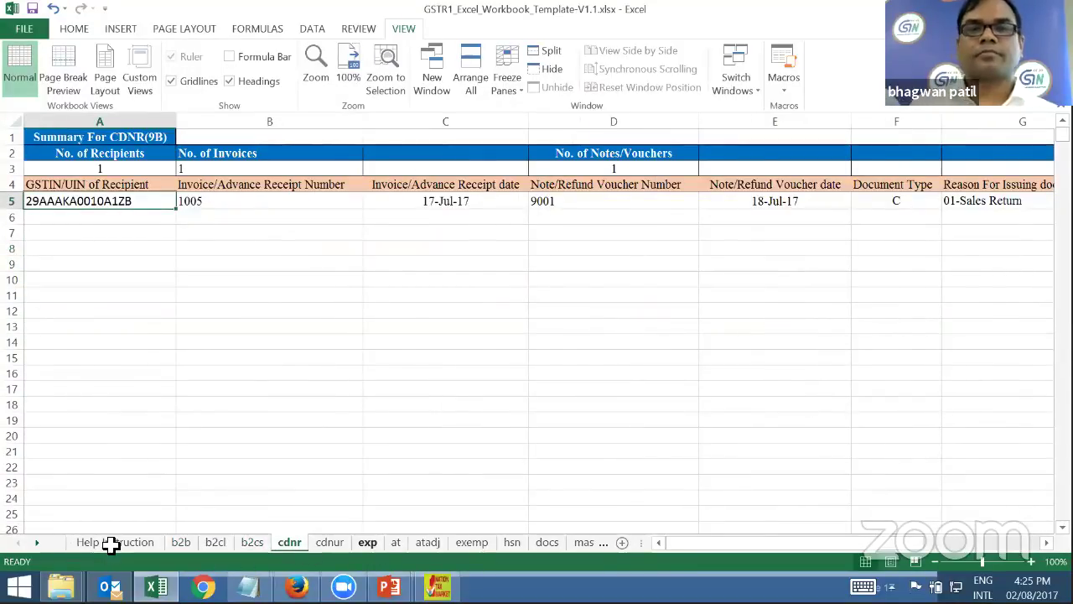
left_click(110, 545)
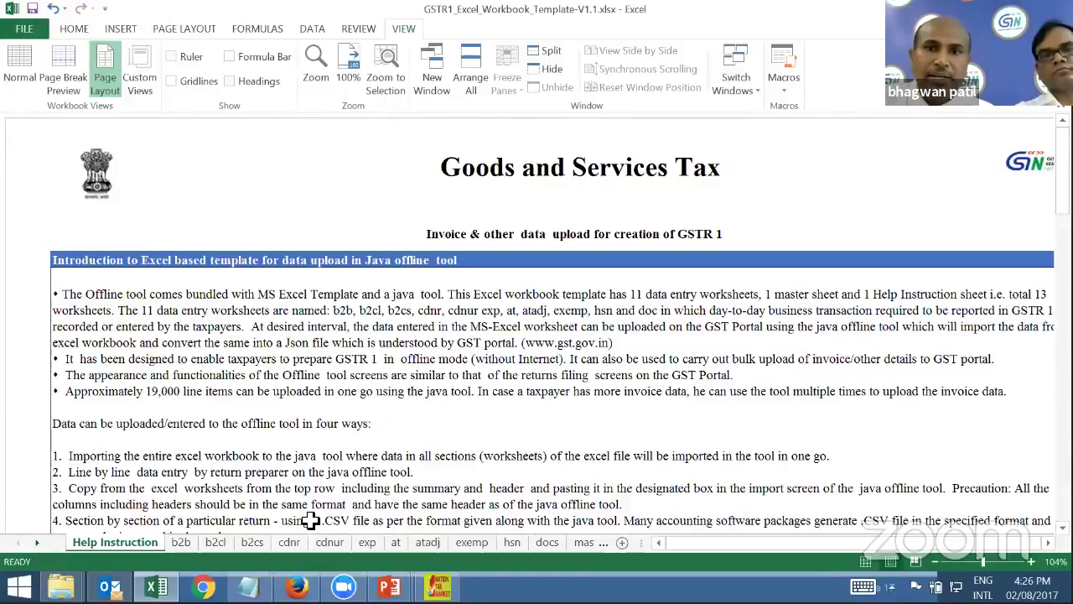
Flip through the cdnr, exp, exemp and hsn sheets, then return to b2b and the GST Offline Tool
left_click(290, 542)
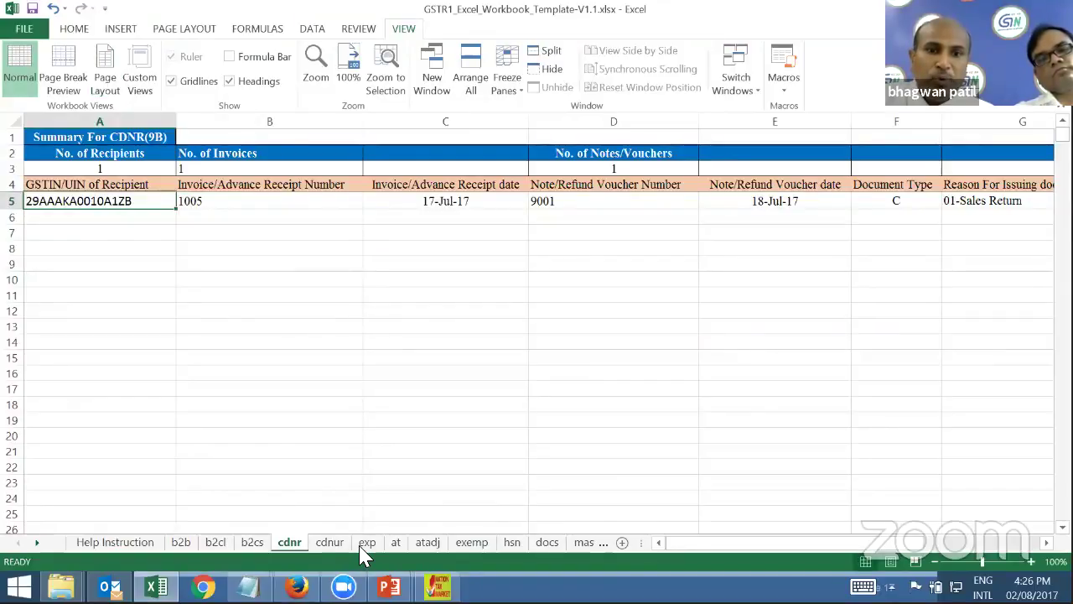
left_click(370, 546)
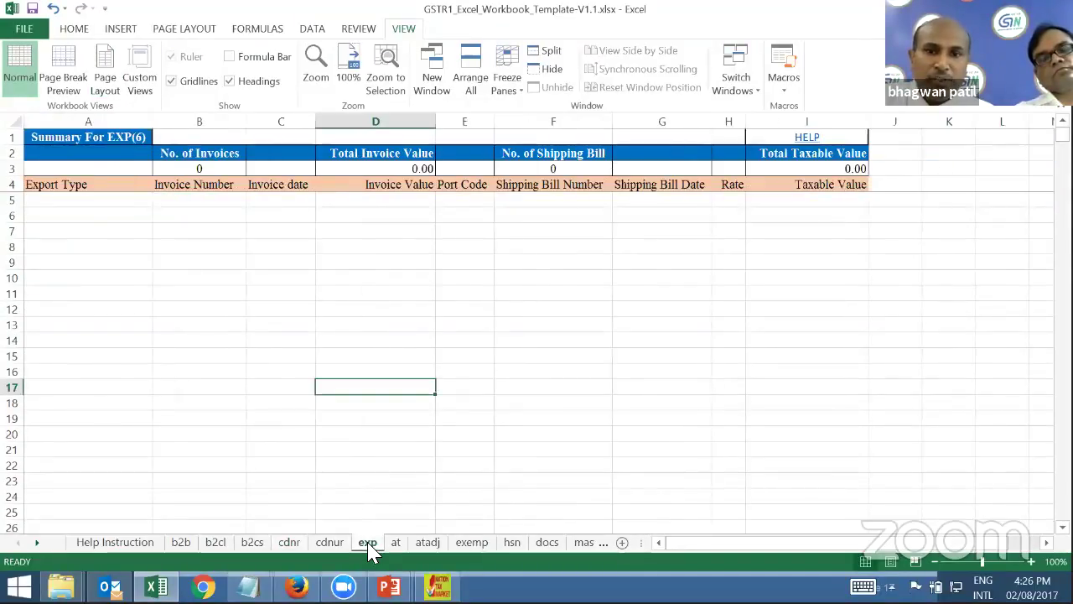
left_click(476, 545)
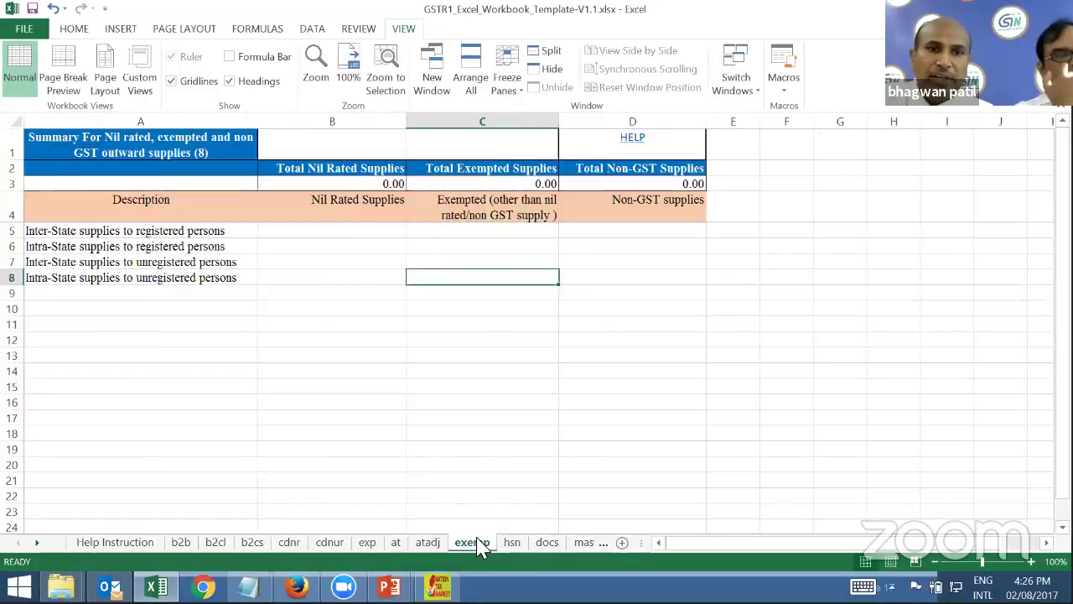
left_click(515, 545)
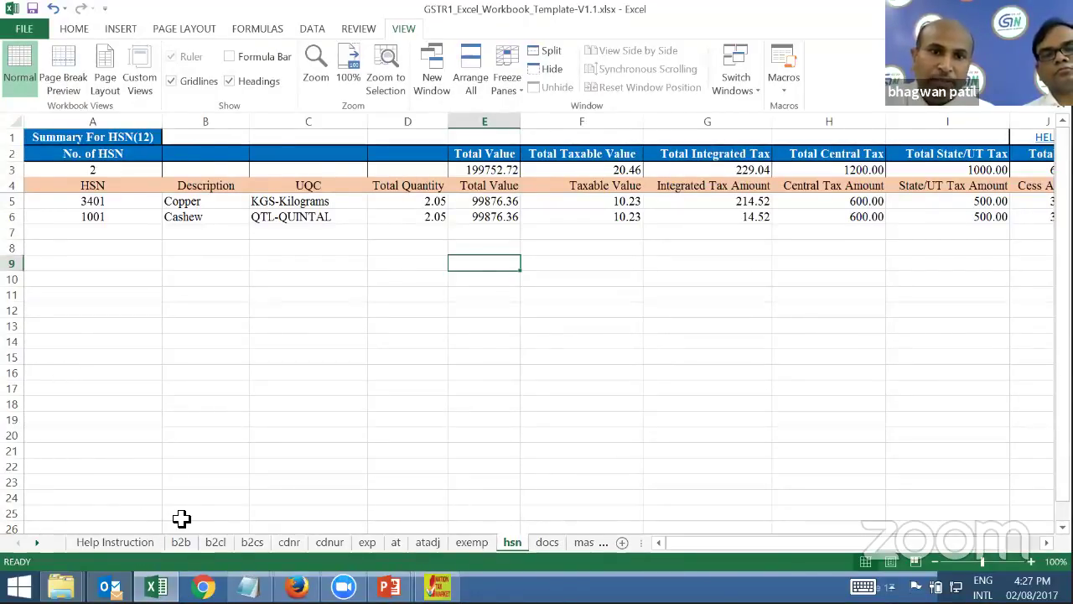
key("ctrl+Page_Up")
key("ctrl+Page_Up")
key("ctrl+Page_Up")
key("ctrl+Page_Up")
key("ctrl+Page_Up")
key("ctrl+Page_Up")
key("ctrl+Page_Up")
key("ctrl+Page_Up")
key("ctrl+Page_Up")
key("ctrl+Page_Up")
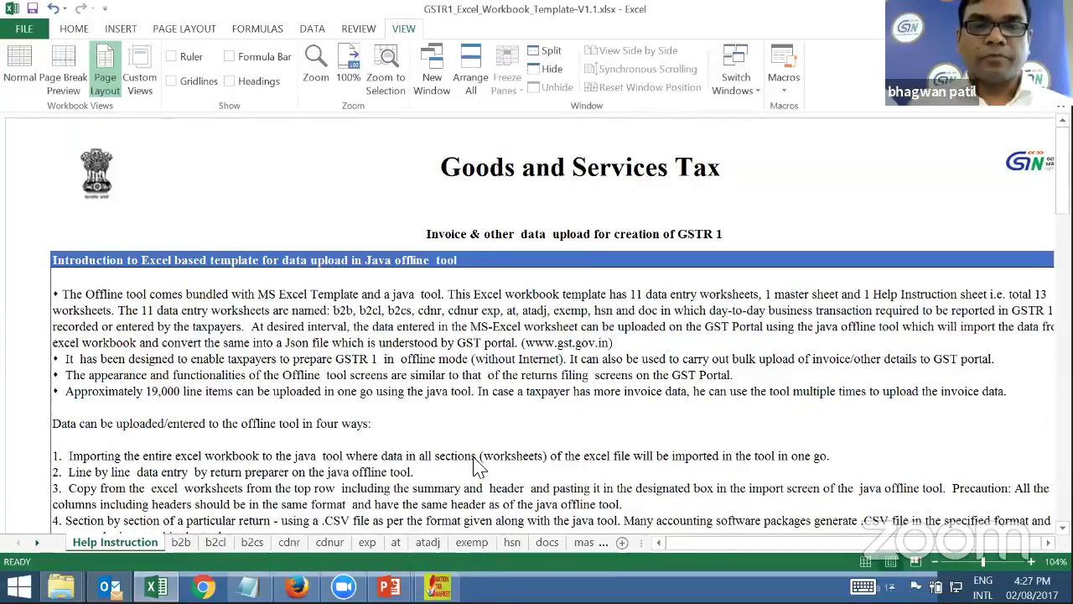
key("ctrl+Page_Down")
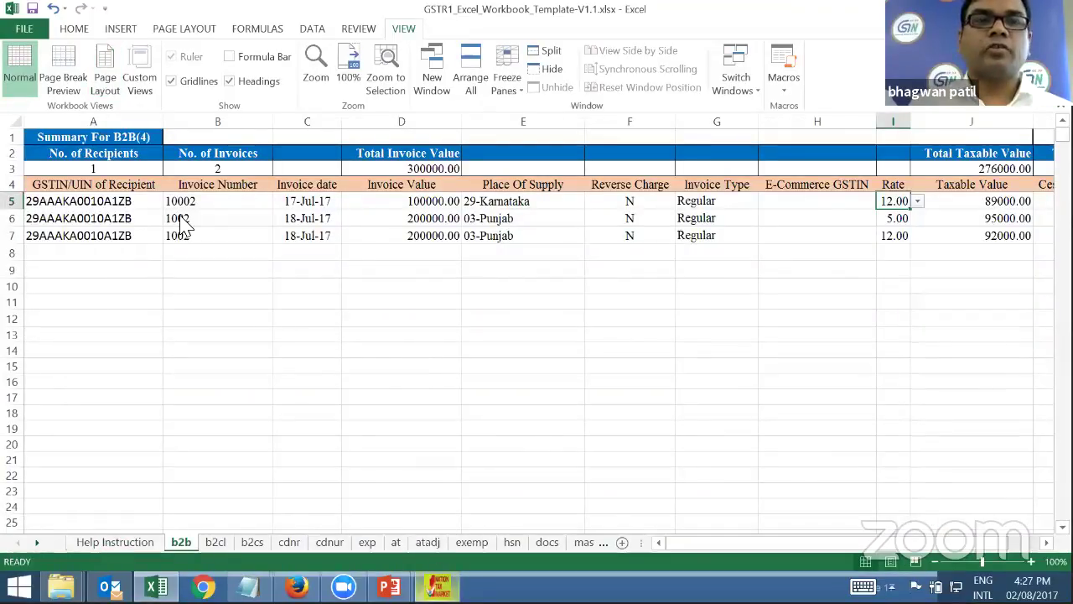
key("alt+Tab")
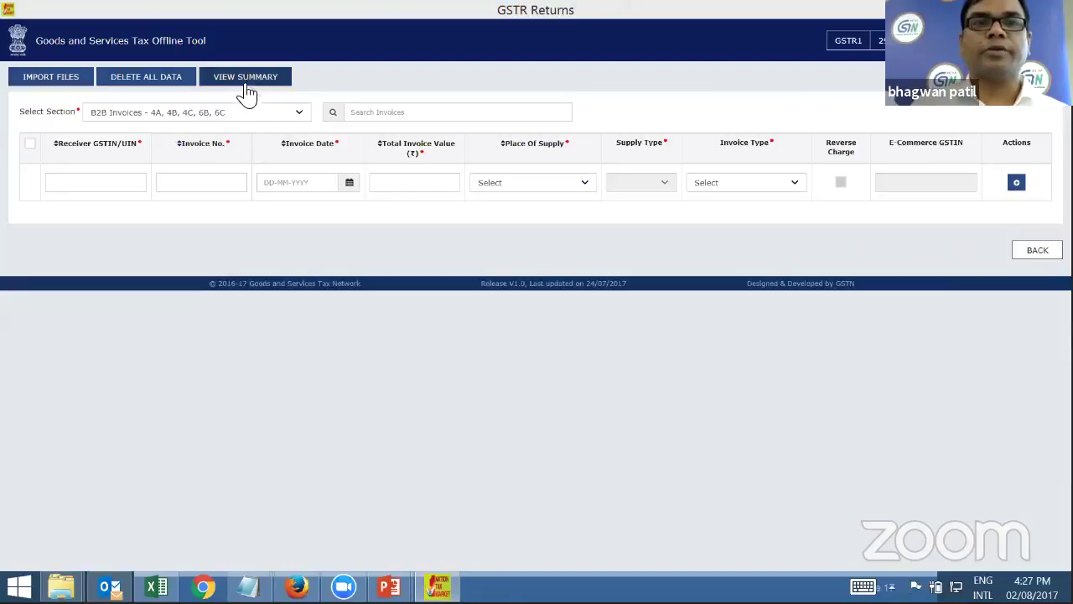
Open the IMPORT FILES page for Excel and CSV imports
left_click(50, 77)
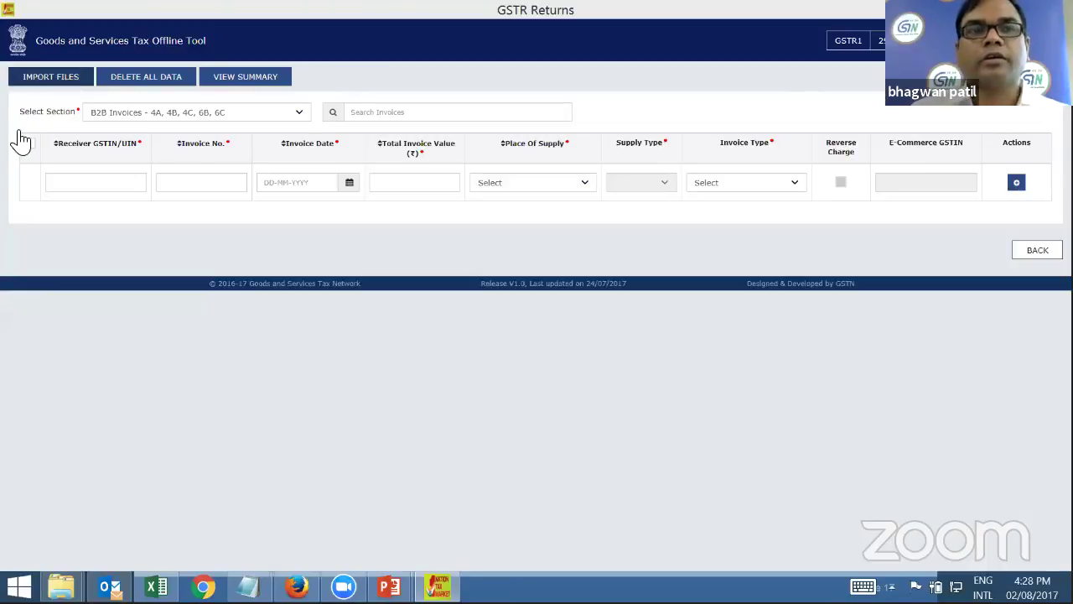
left_click(55, 79)
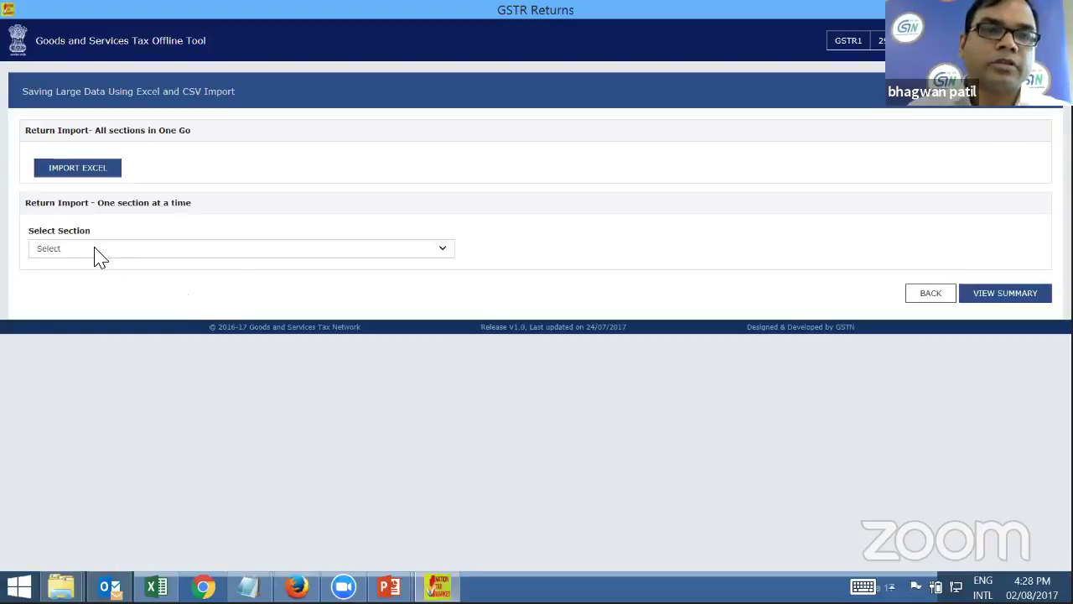
Import GSTR1_Excel_Workbook_Template-V1.1.xlsx with IMPORT EXCEL and confirm saving its data
left_click(264, 251)
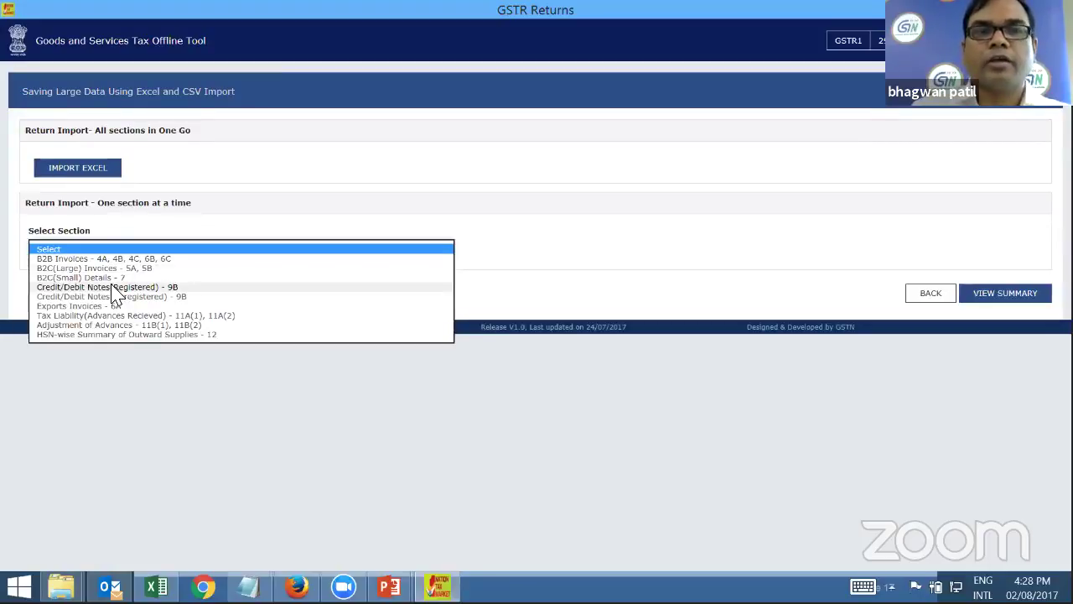
left_click(156, 267)
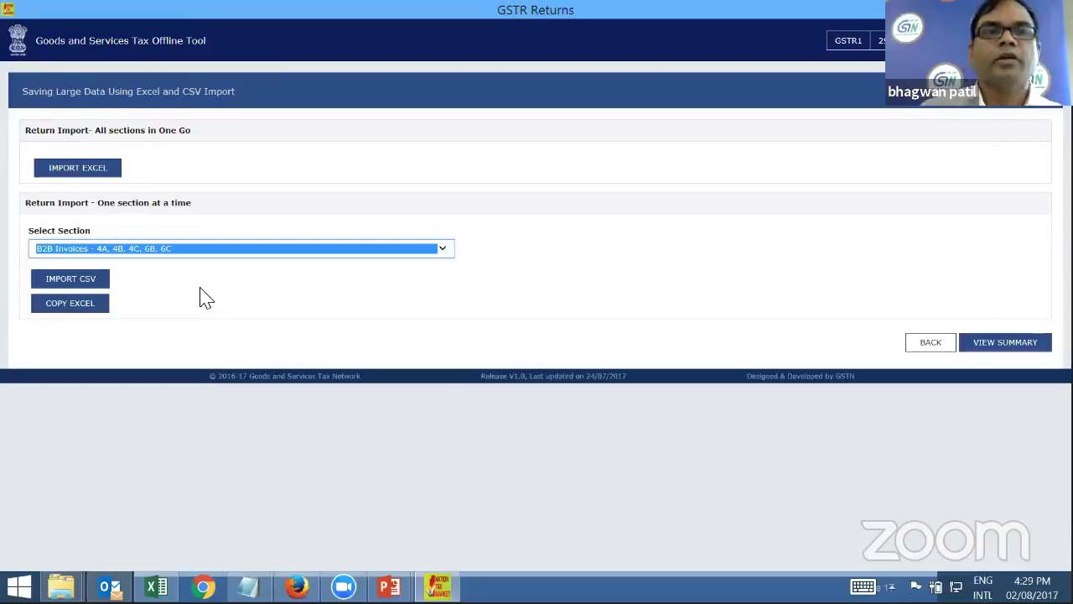
left_click(174, 199)
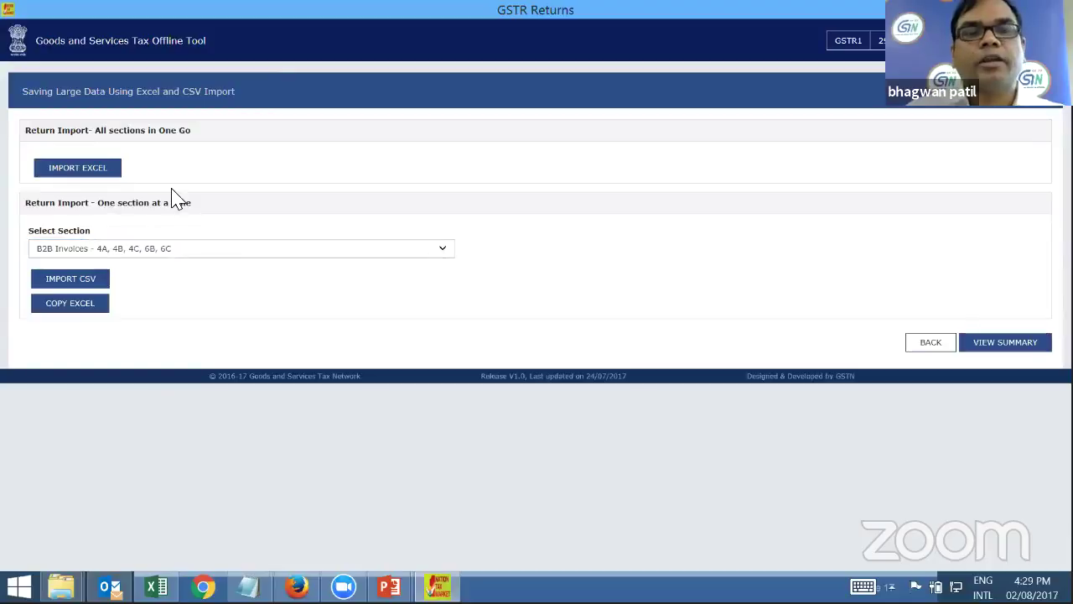
left_click(91, 172)
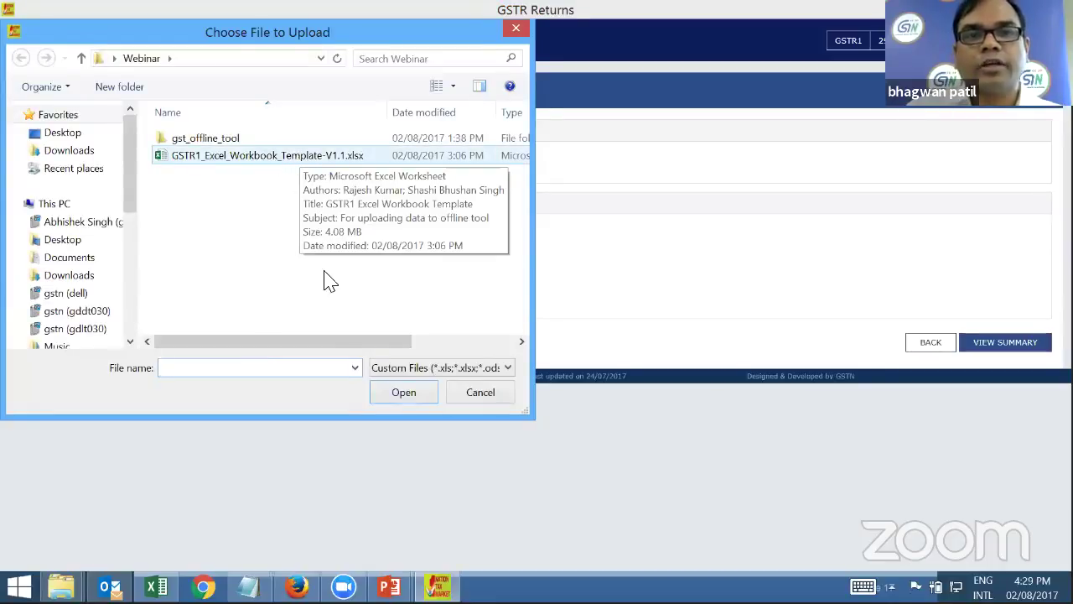
left_click(404, 392)
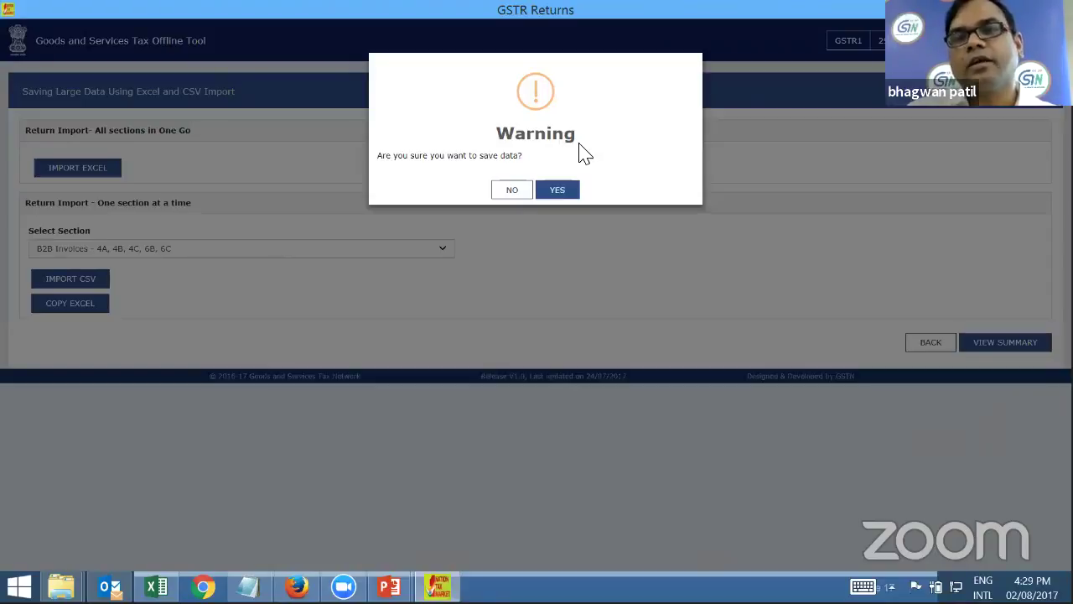
left_click(564, 193)
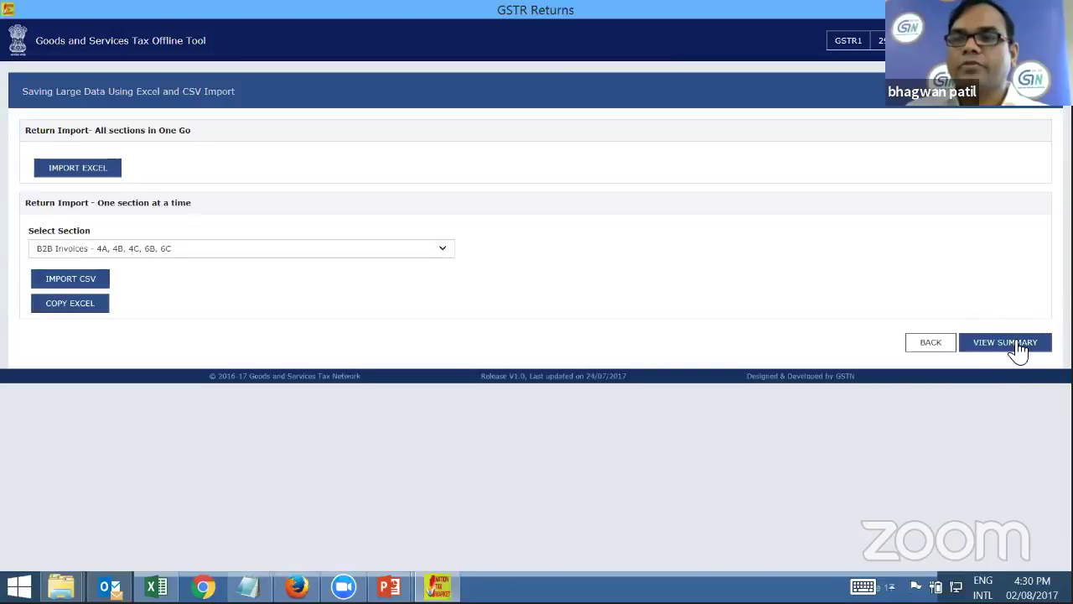
Open VIEW SUMMARY and go to the B2B Invoices - 4A, 4B, 4C, 6B, 6C list
left_click(1015, 346)
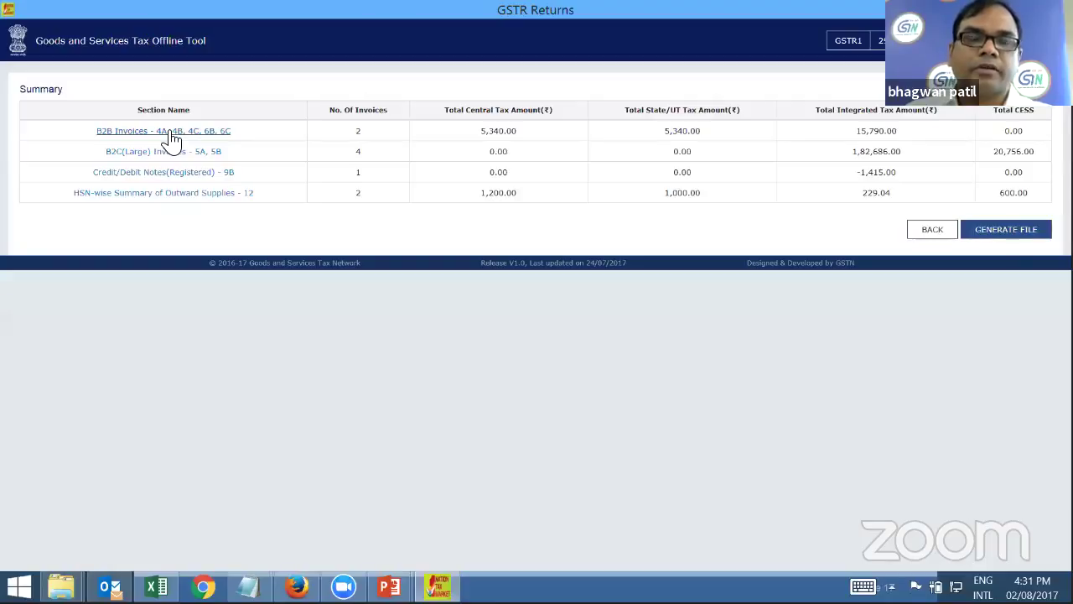
left_click(172, 136)
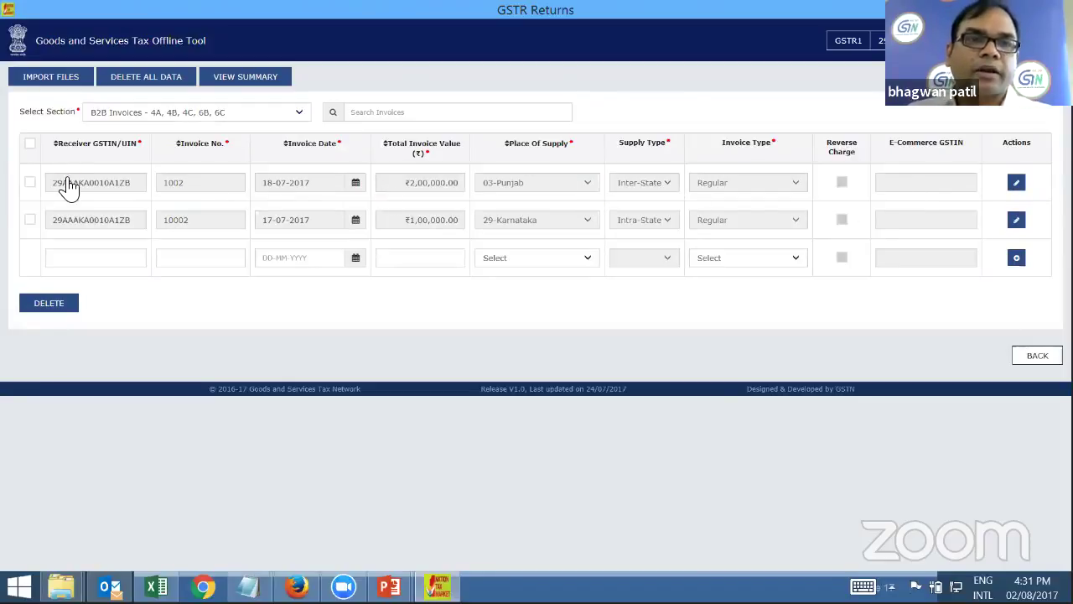
Set invoice 10002's date to 18-07-2017
left_click(30, 184)
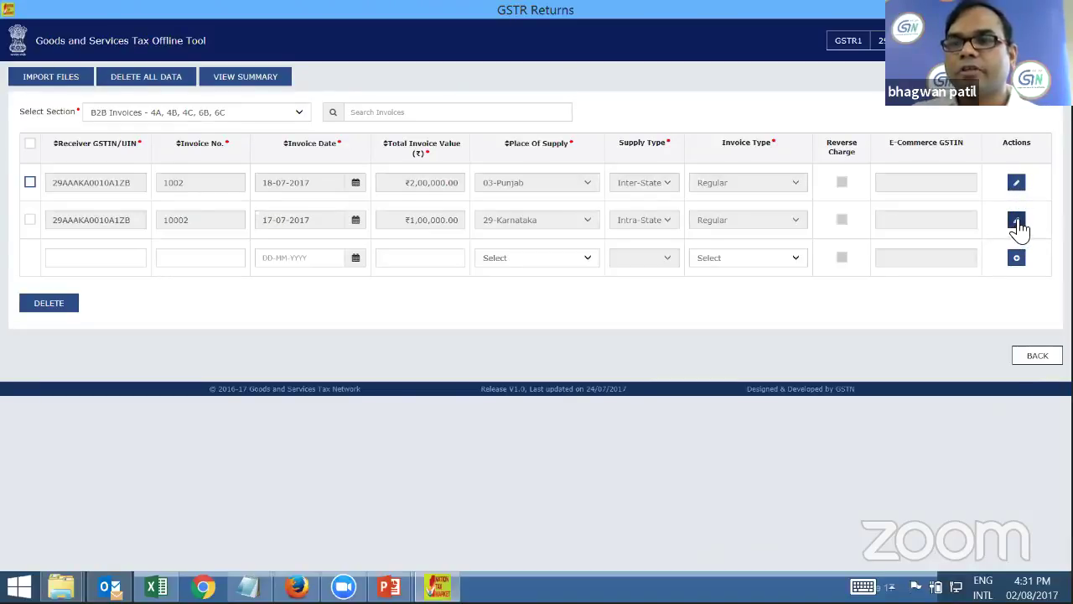
left_click(1016, 222)
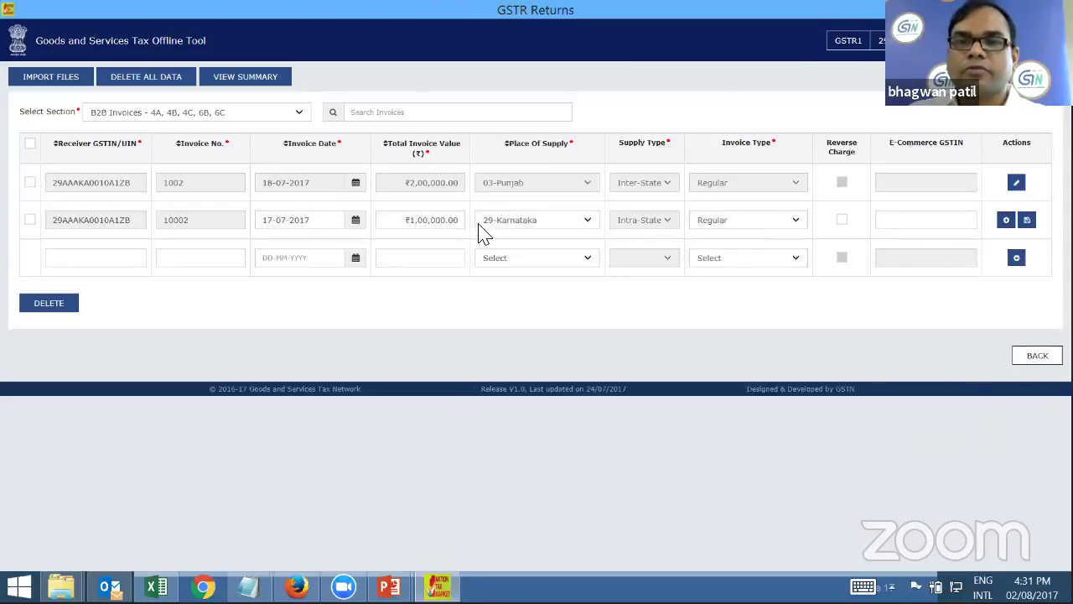
left_click(352, 223)
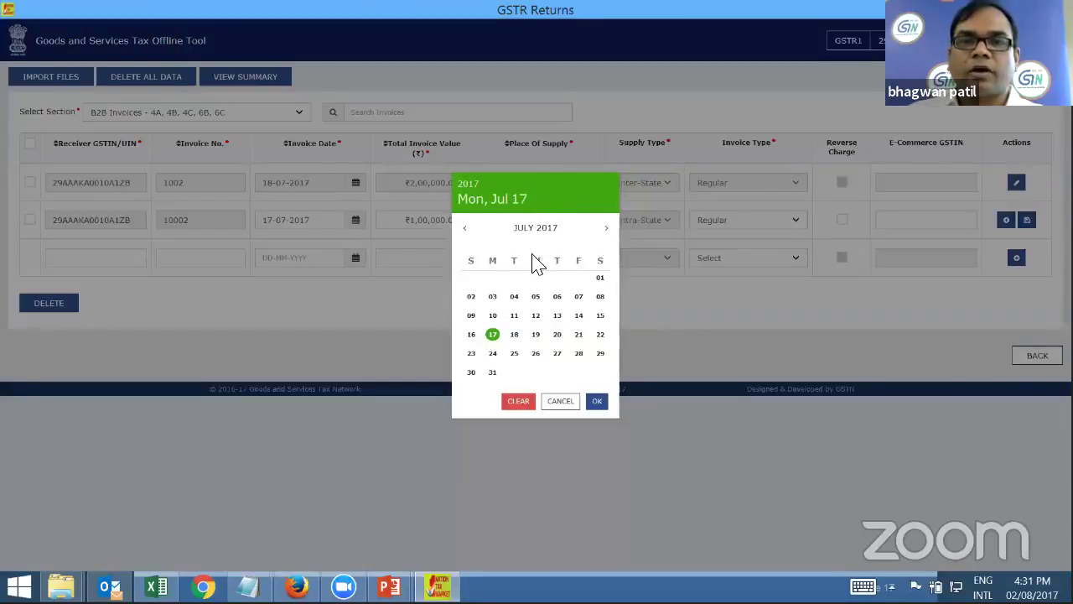
left_click(514, 335)
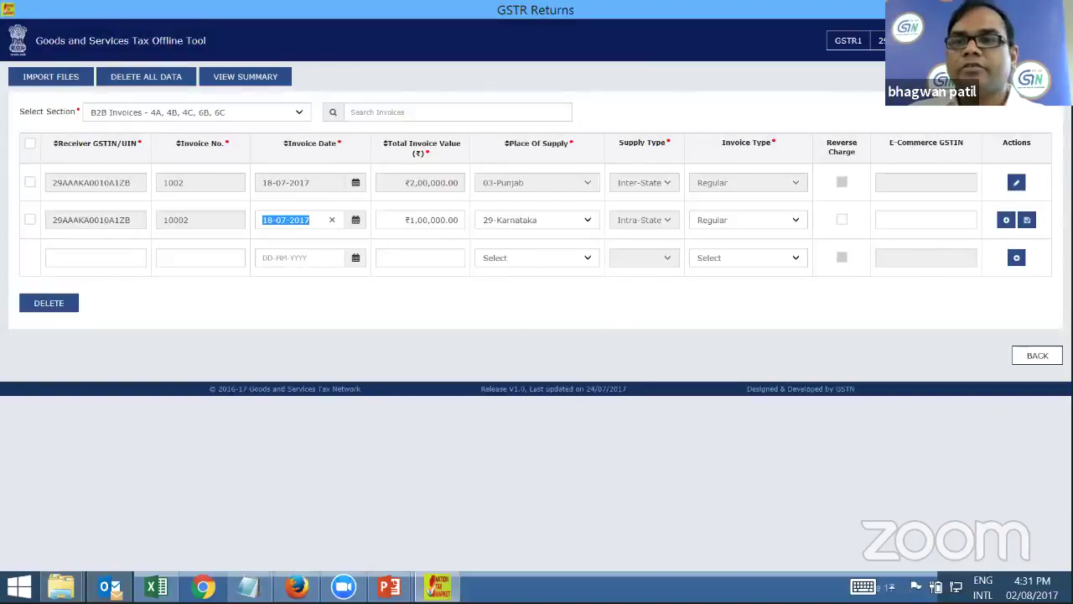
Add a 5% taxable value of 56000 to invoice 10002, then copy its receiver GSTIN
left_click(1007, 222)
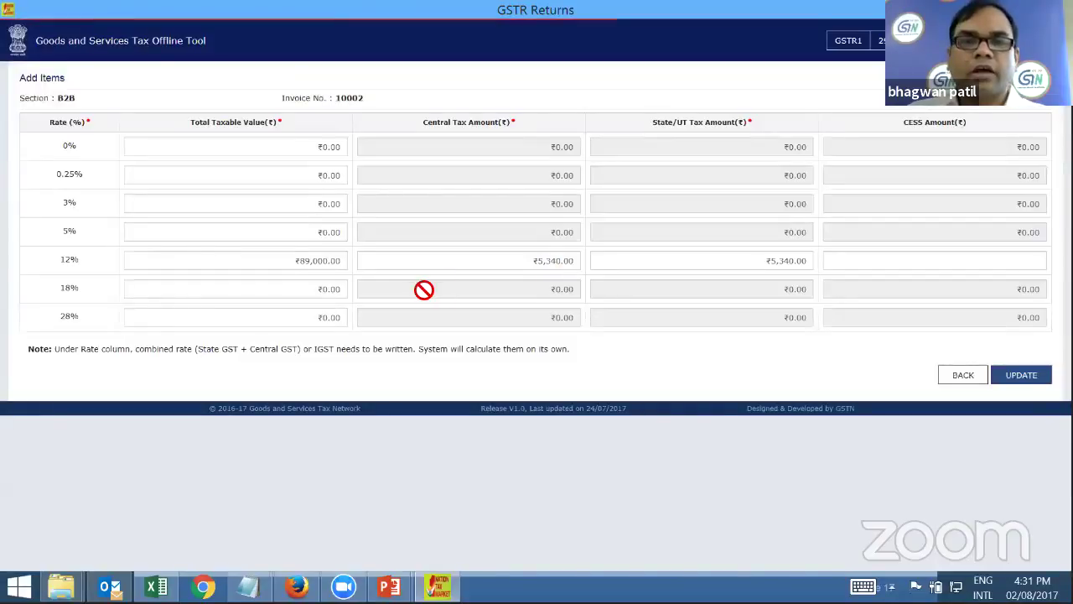
left_click(336, 233)
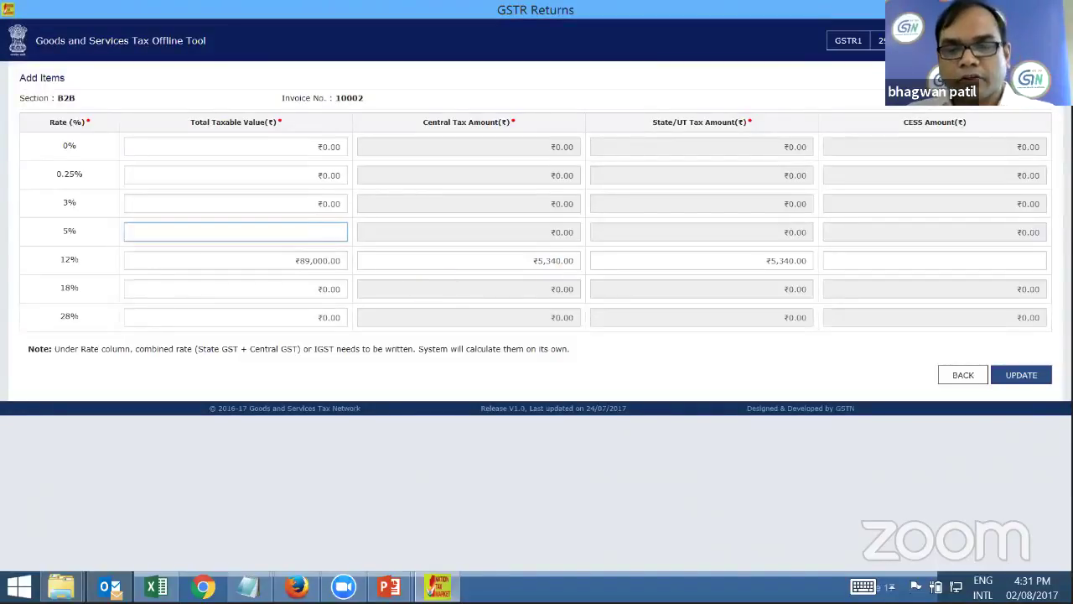
type("56000")
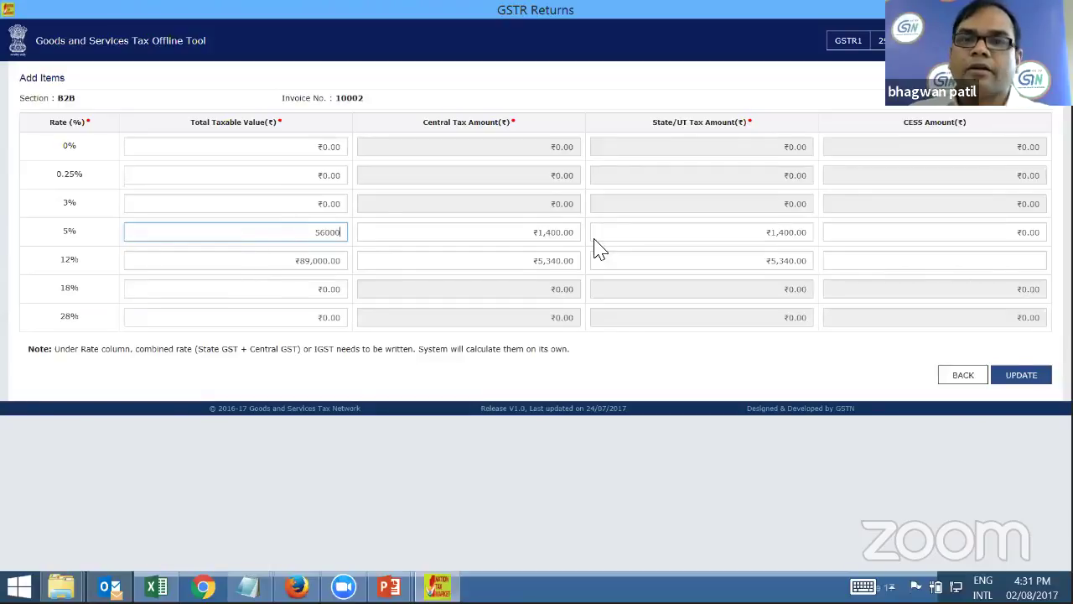
left_click(1018, 375)
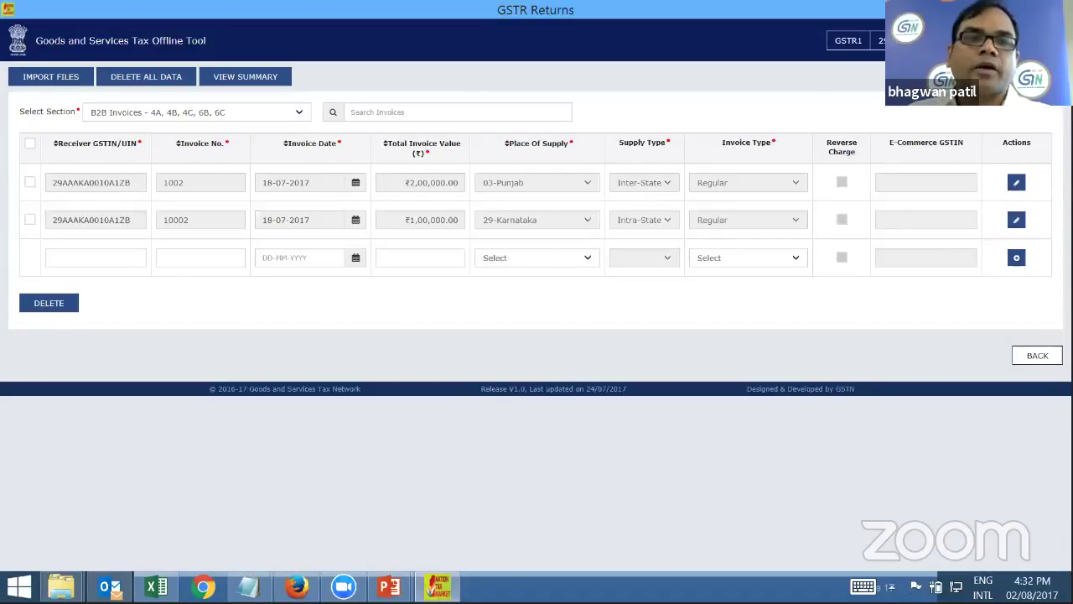
double_click(107, 221)
key("ctrl+c")
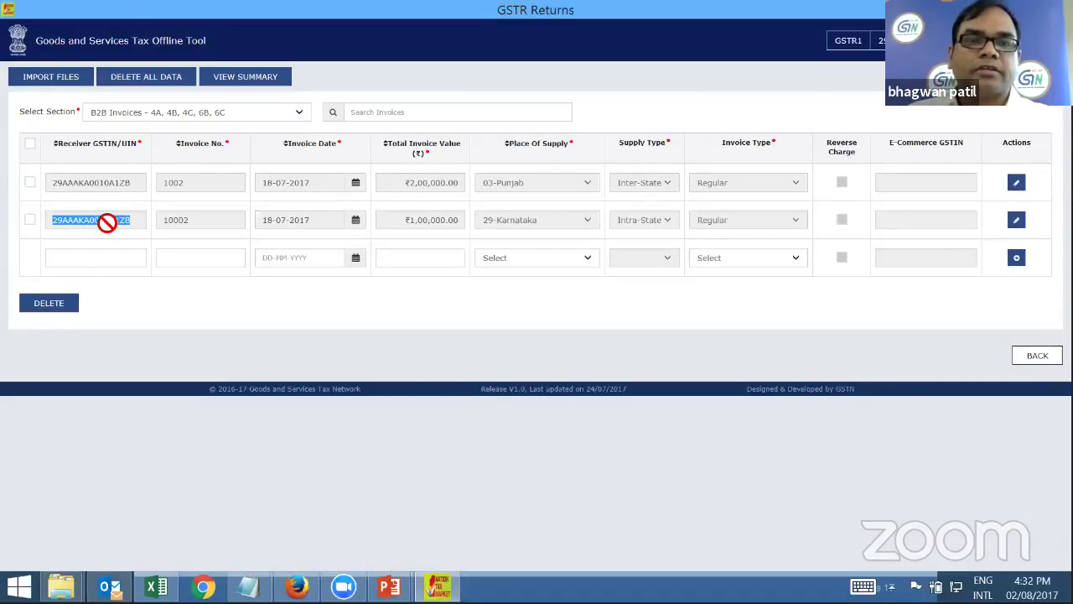
Enter invoice 10005 with the copied GSTIN, dated 12-07-2017, ₹40,000, 31-Lakshadweep, Regular
left_click(94, 258)
key("ctrl+v")
left_click(200, 257)
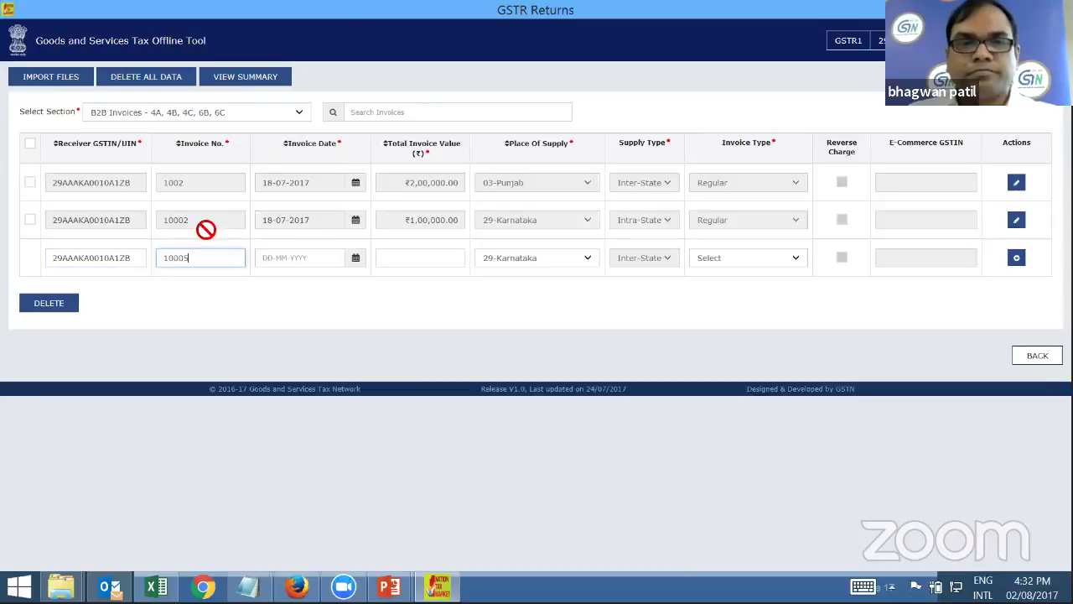
key("Tab")
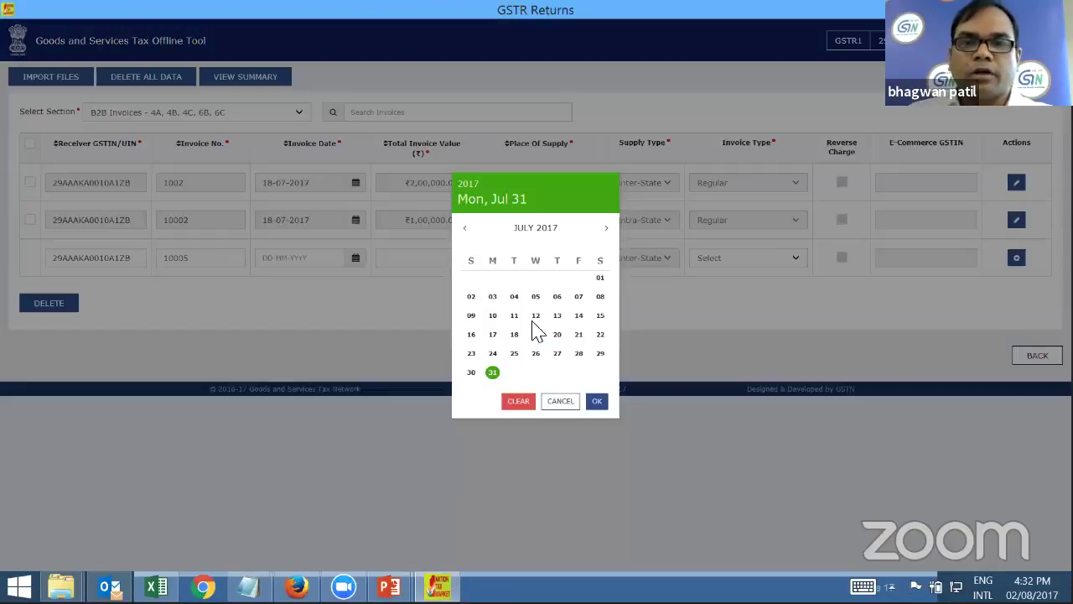
left_click(537, 332)
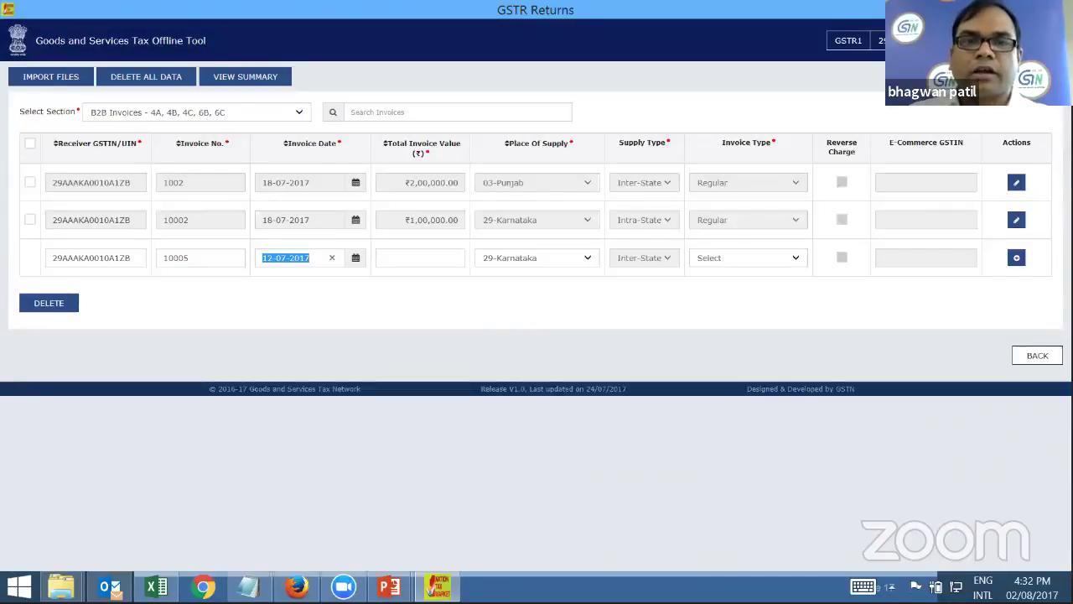
left_click(457, 258)
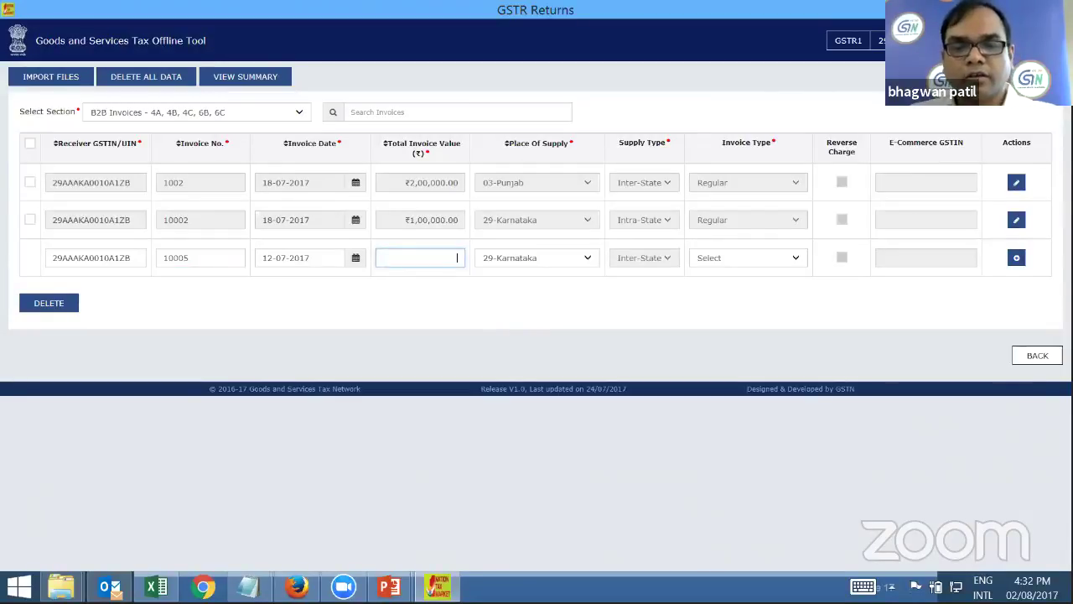
type("40000")
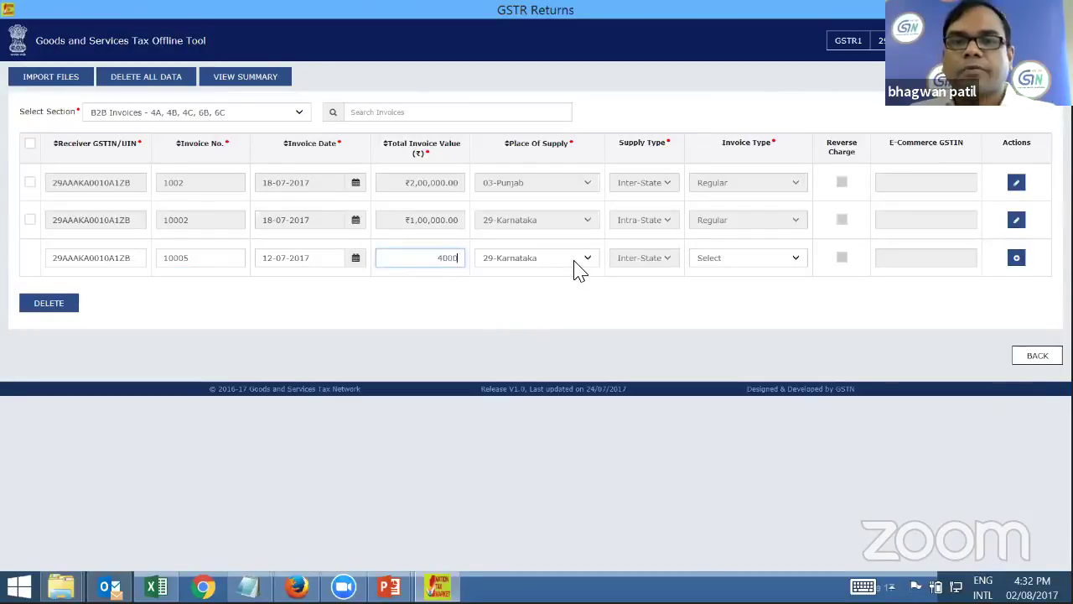
left_click(590, 265)
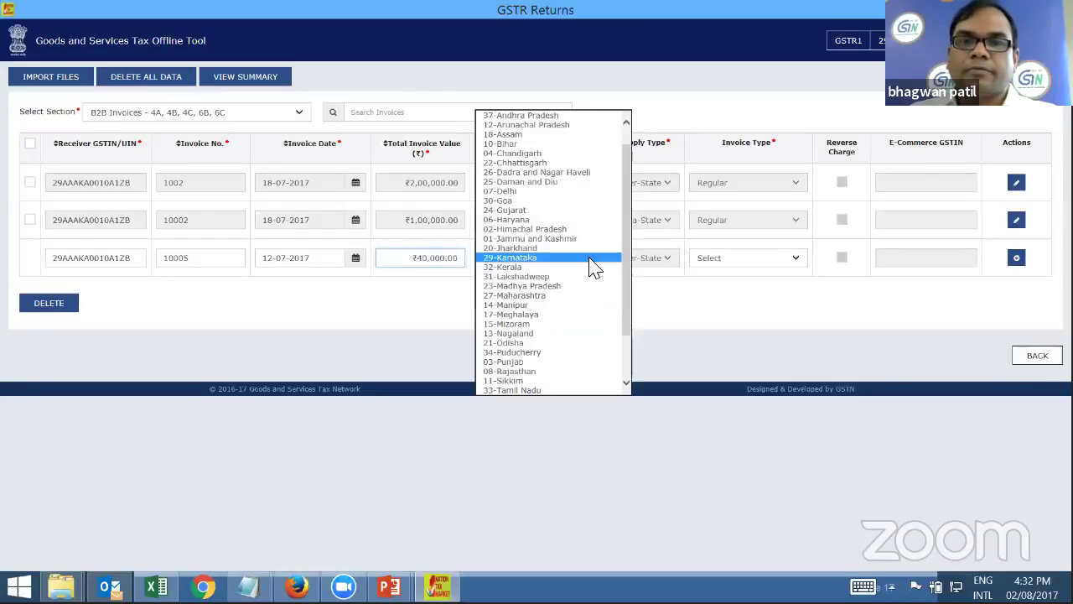
left_click(545, 280)
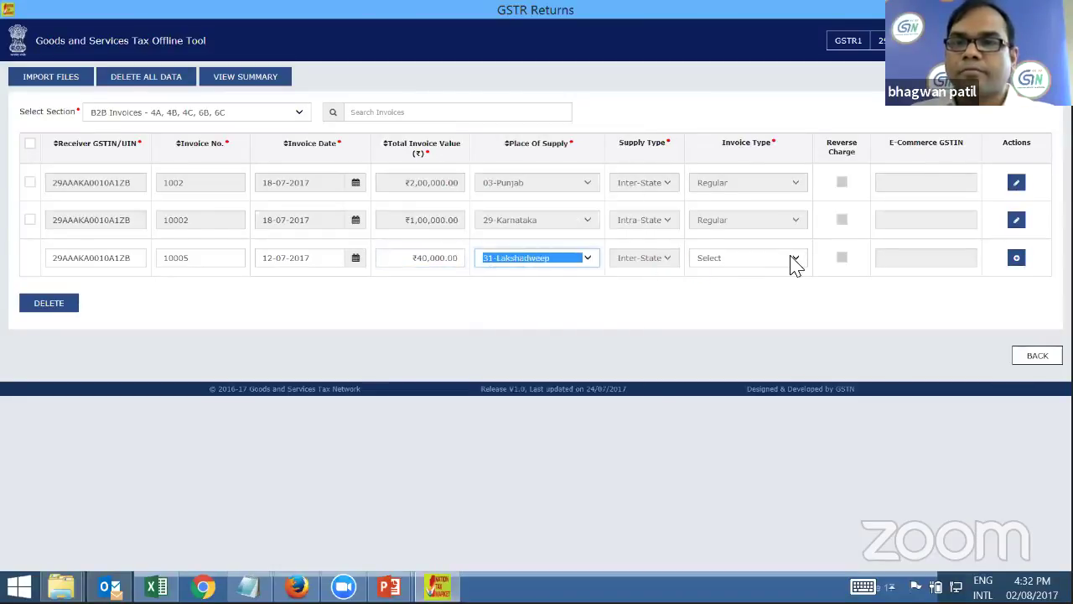
left_click(795, 261)
left_click(738, 266)
Give invoice 10005 a taxable value of 6500 at 5% and save it
left_click(1017, 257)
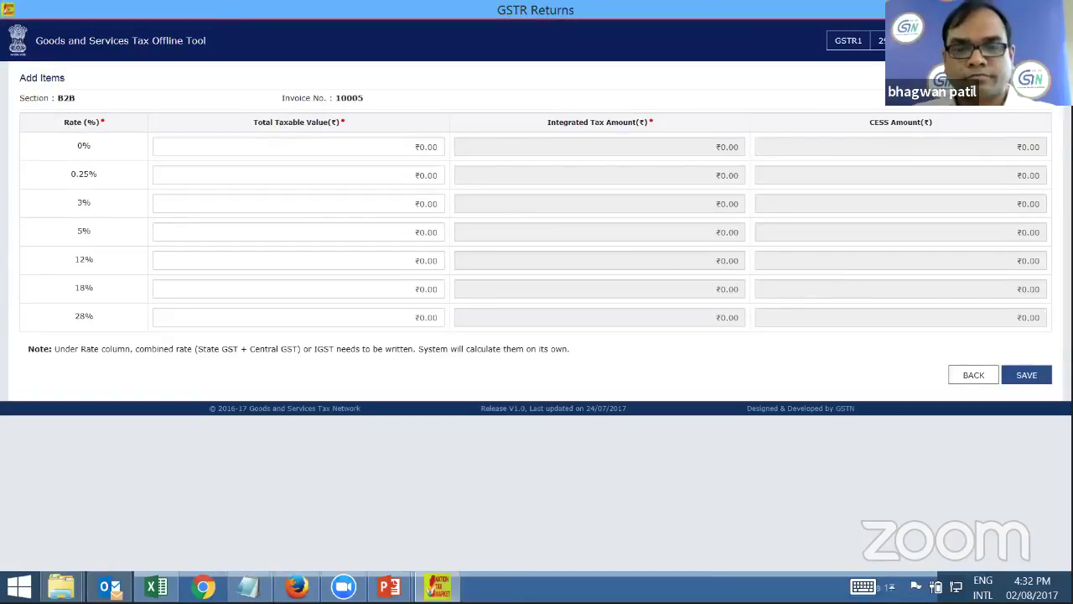
left_click(371, 235)
type("645000")
key("BackSpace")
key("BackSpace")
key("BackSpace")
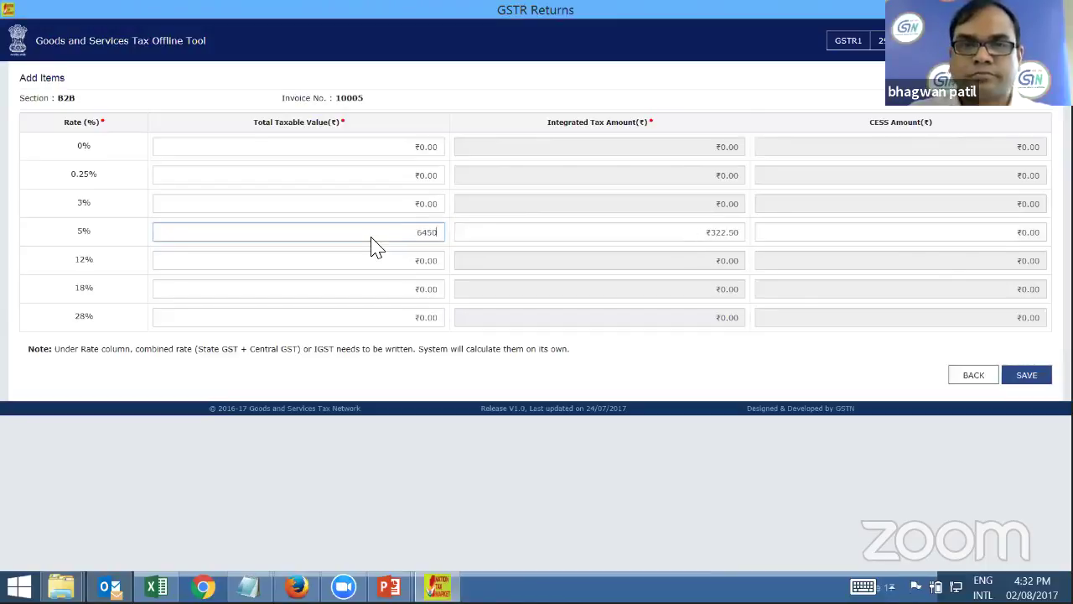
key("BackSpace")
key("BackSpace")
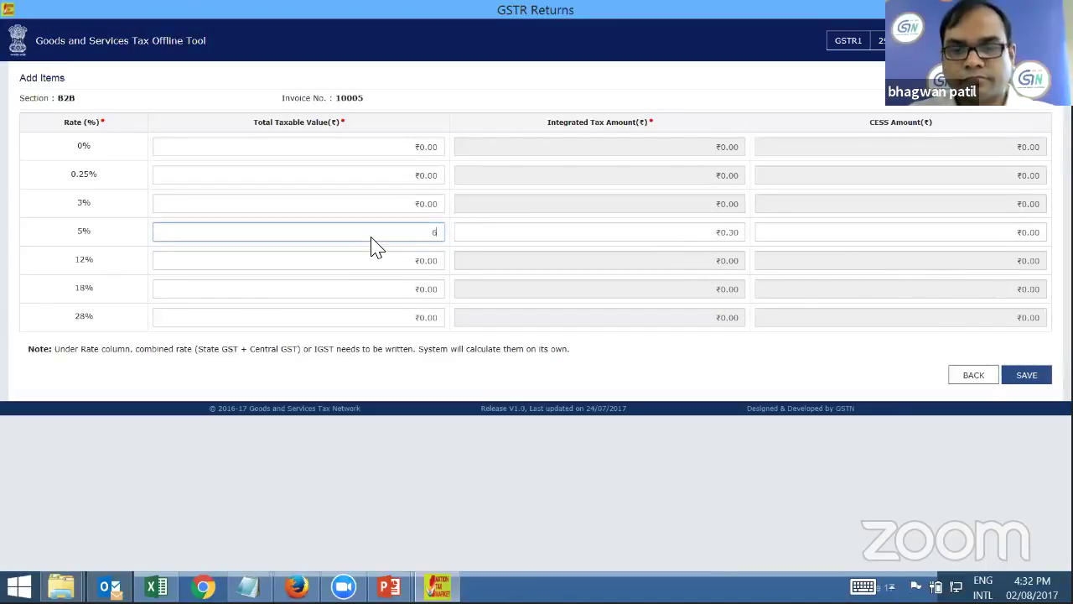
type("500")
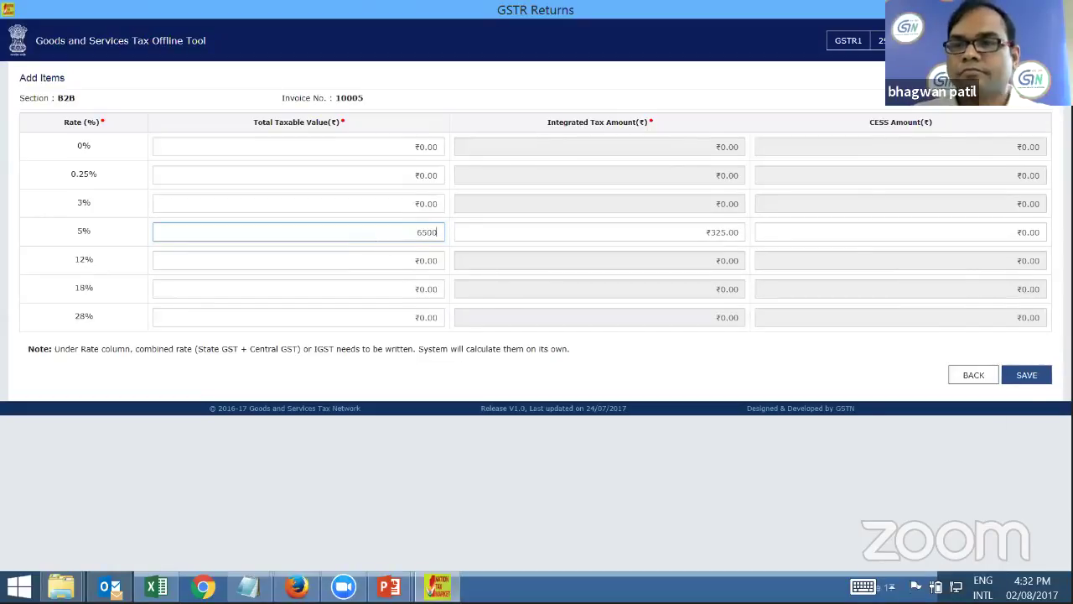
left_click(1030, 379)
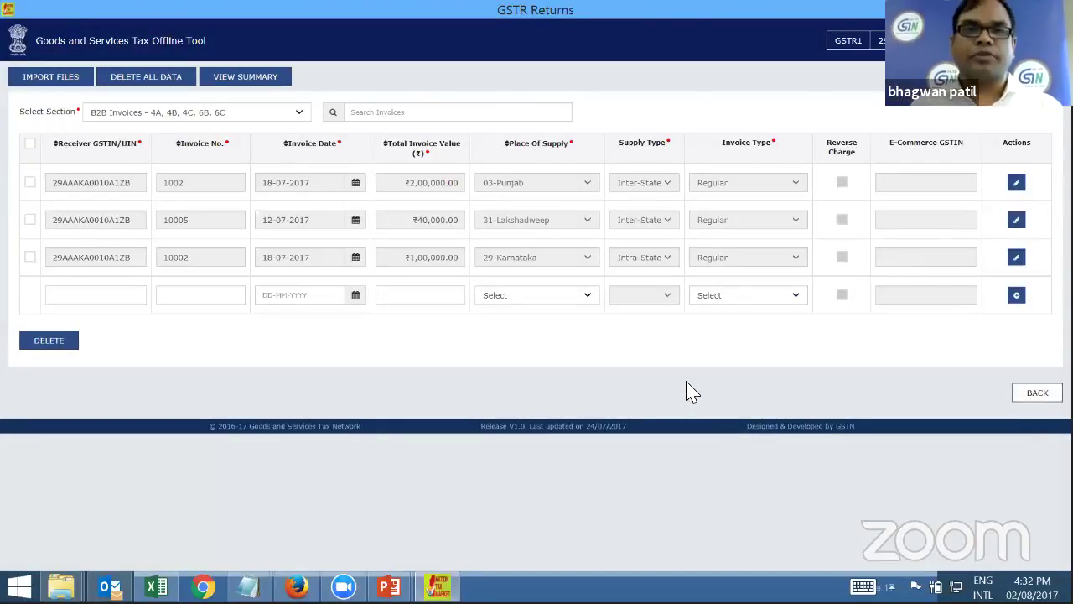
mouse_move(450, 590)
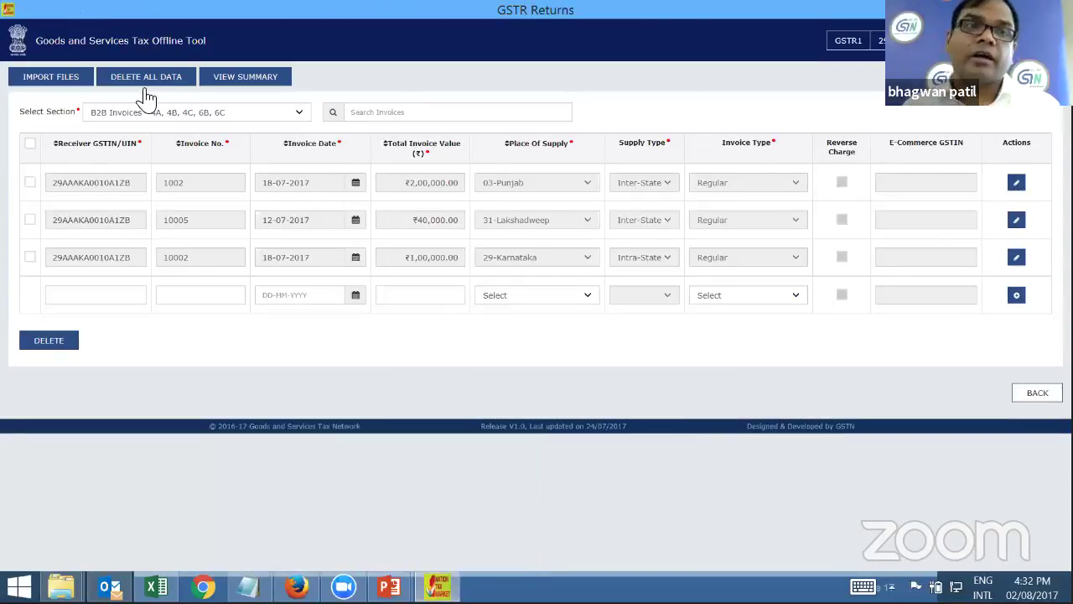
Import b2cl.csv from Section_wise_CSV_files into the B2B Invoices section
left_click(42, 77)
left_click(101, 249)
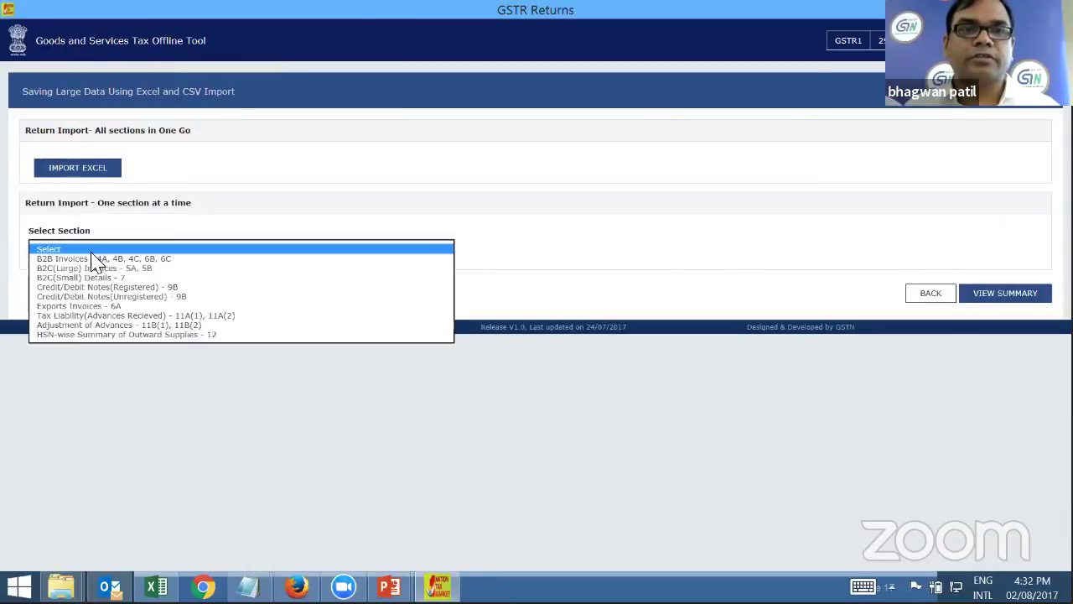
left_click(89, 259)
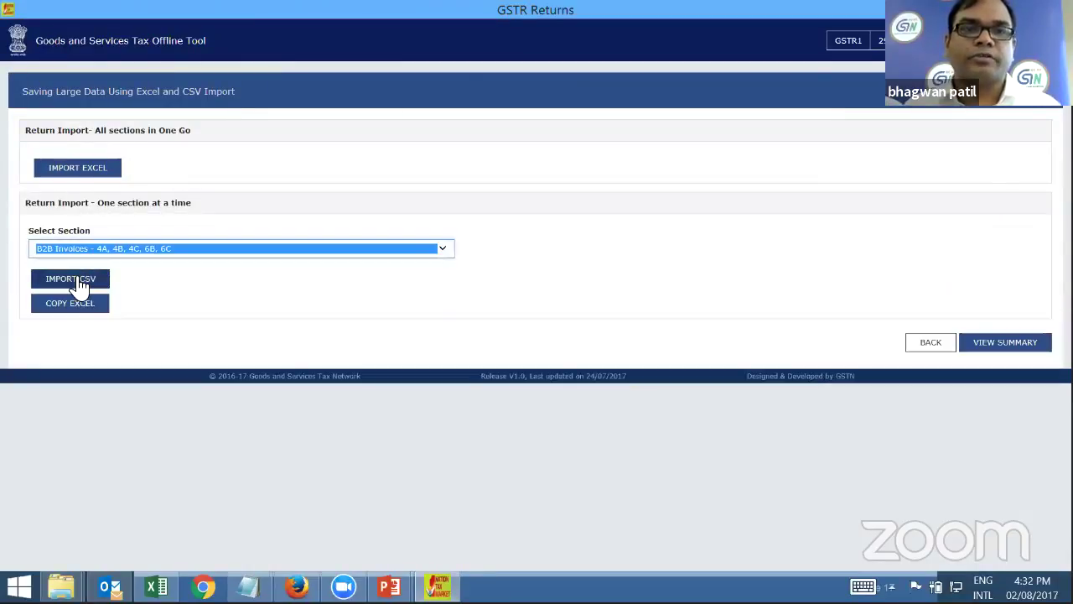
left_click(76, 282)
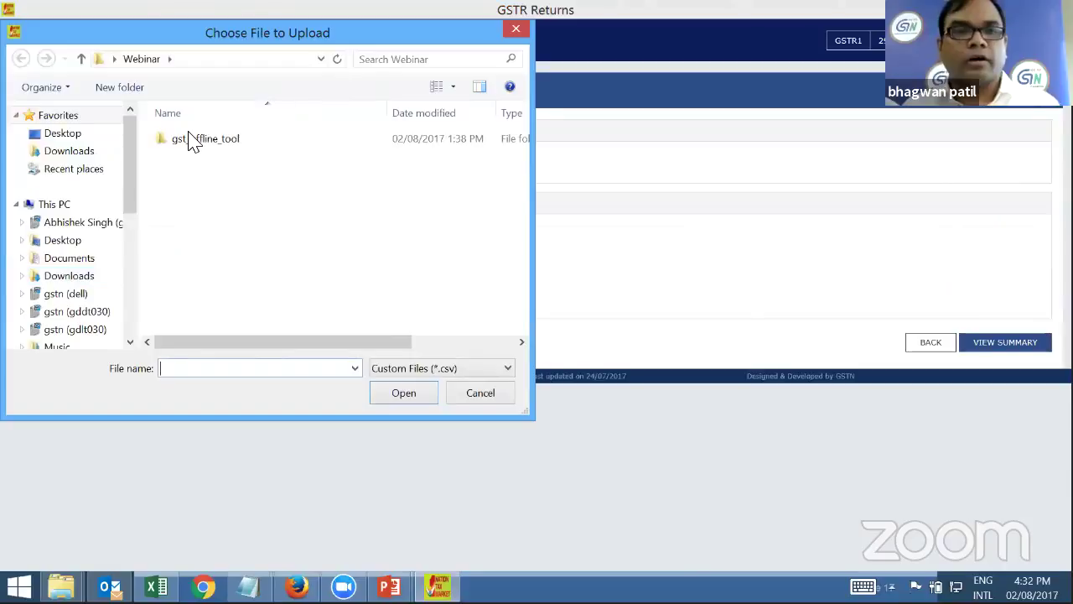
double_click(199, 141)
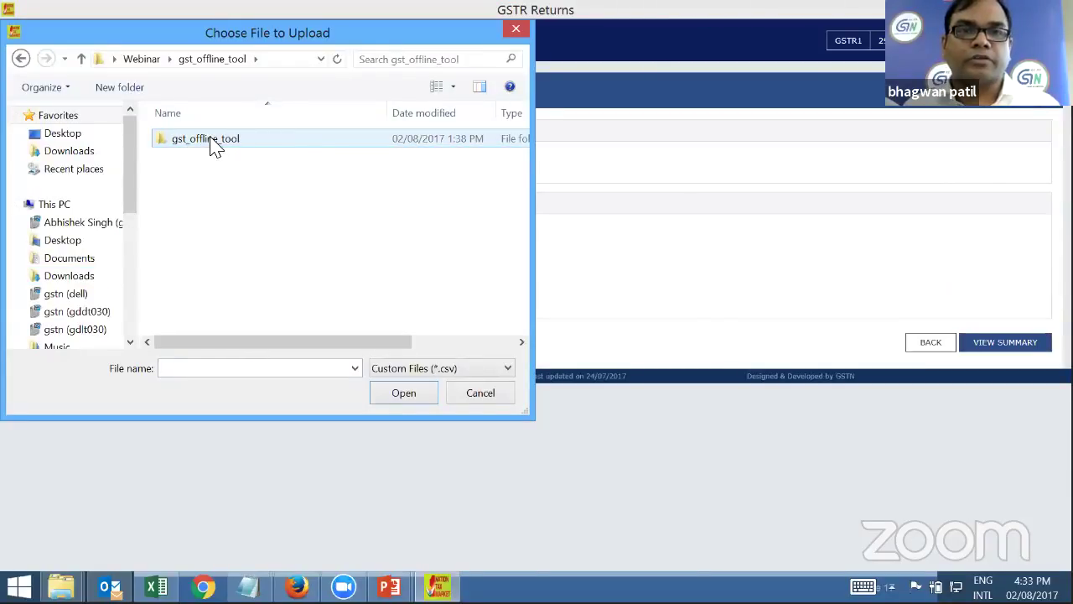
double_click(216, 143)
double_click(232, 151)
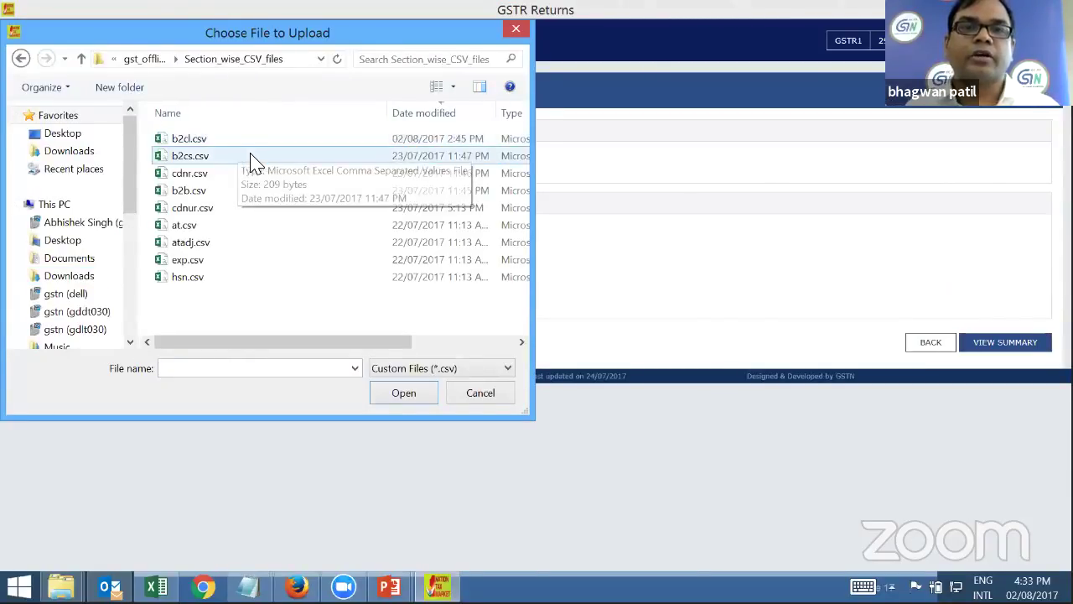
left_click(200, 143)
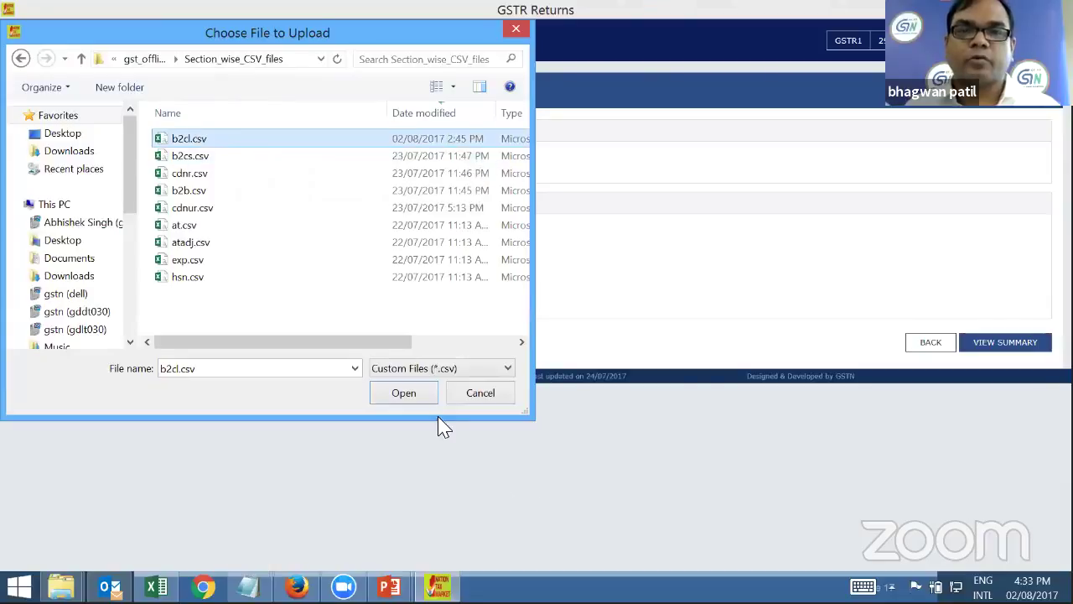
left_click(410, 397)
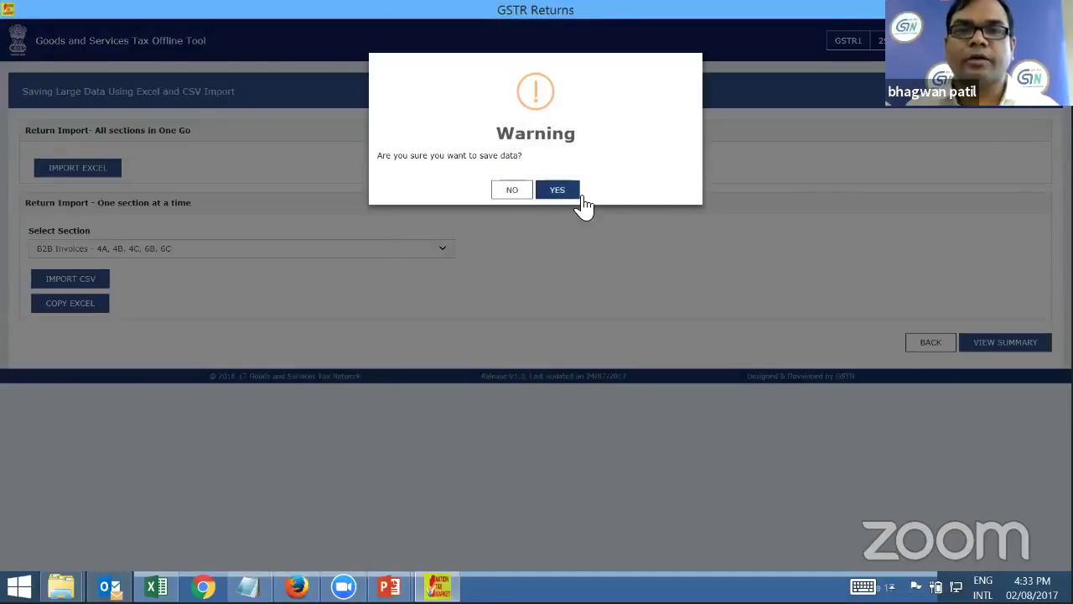
Confirm saving, dismiss the Data Invalid error, and reopen the section list
left_click(563, 192)
left_click(537, 282)
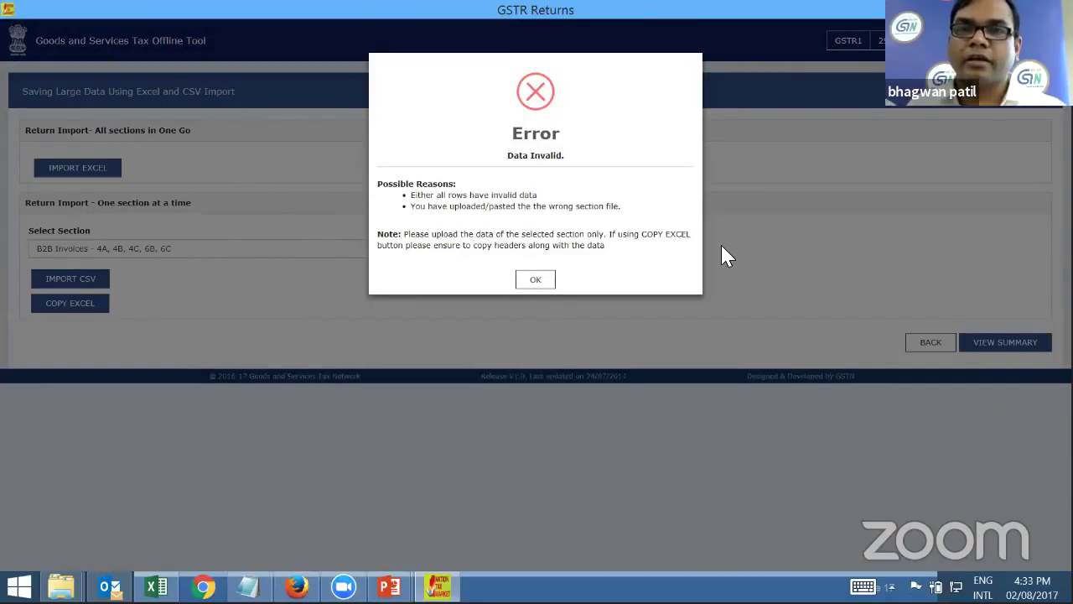
left_click(536, 280)
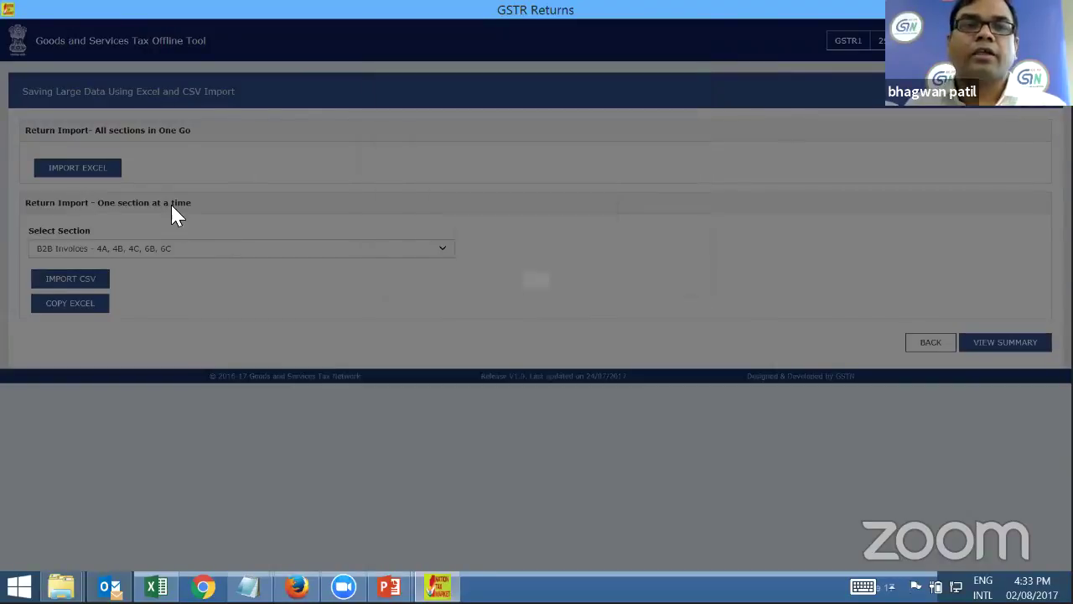
left_click(239, 256)
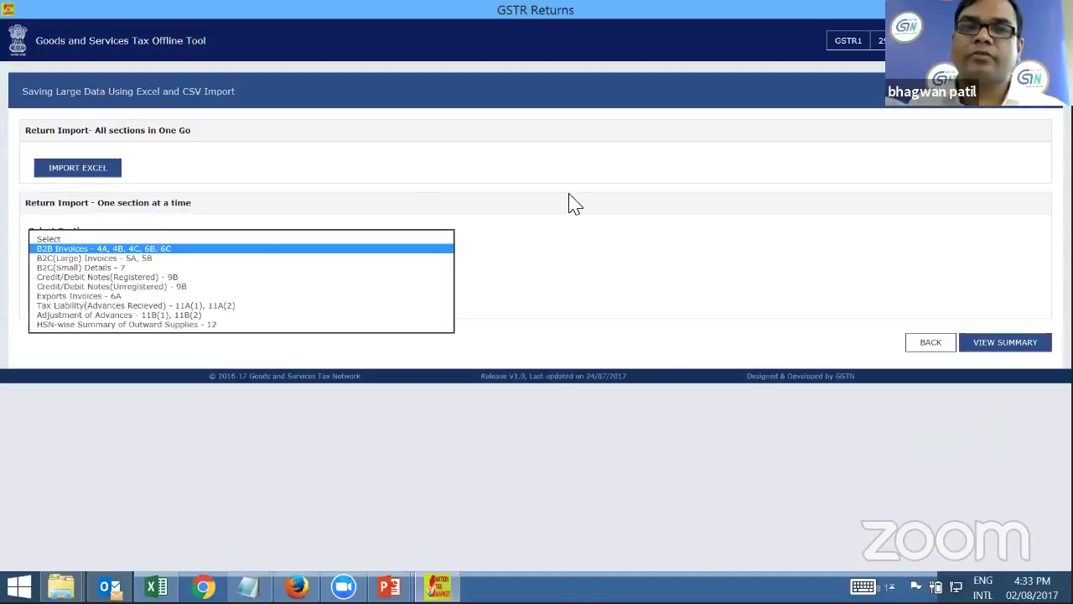
Import b2cl.csv into B2C(Large) Invoices, confirm saving, and show the summary (3 B2B, 5 B2CL invoices)
left_click(98, 257)
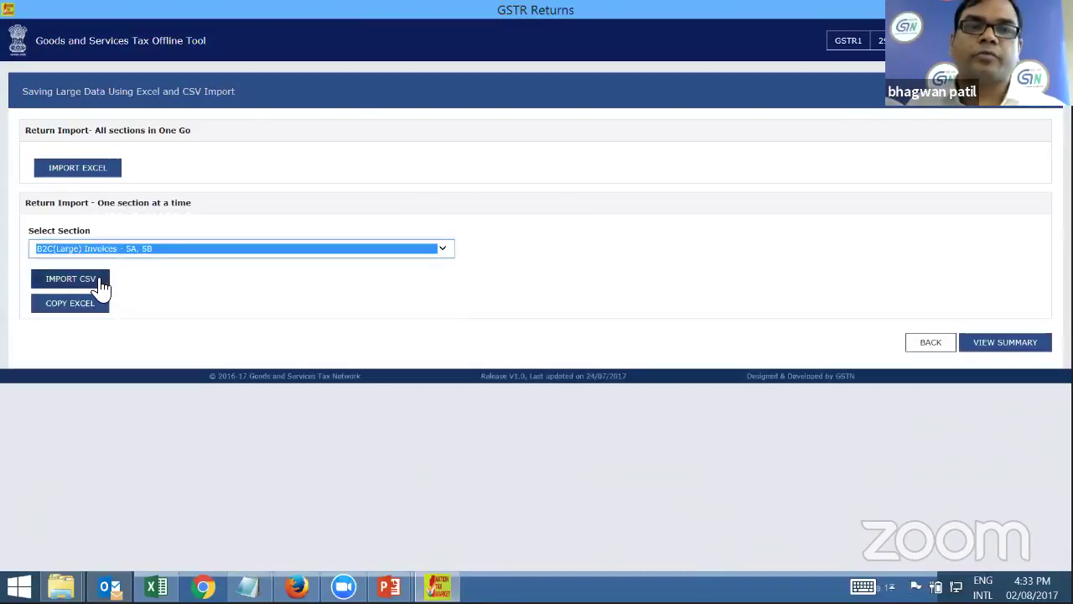
left_click(99, 280)
left_click(192, 143)
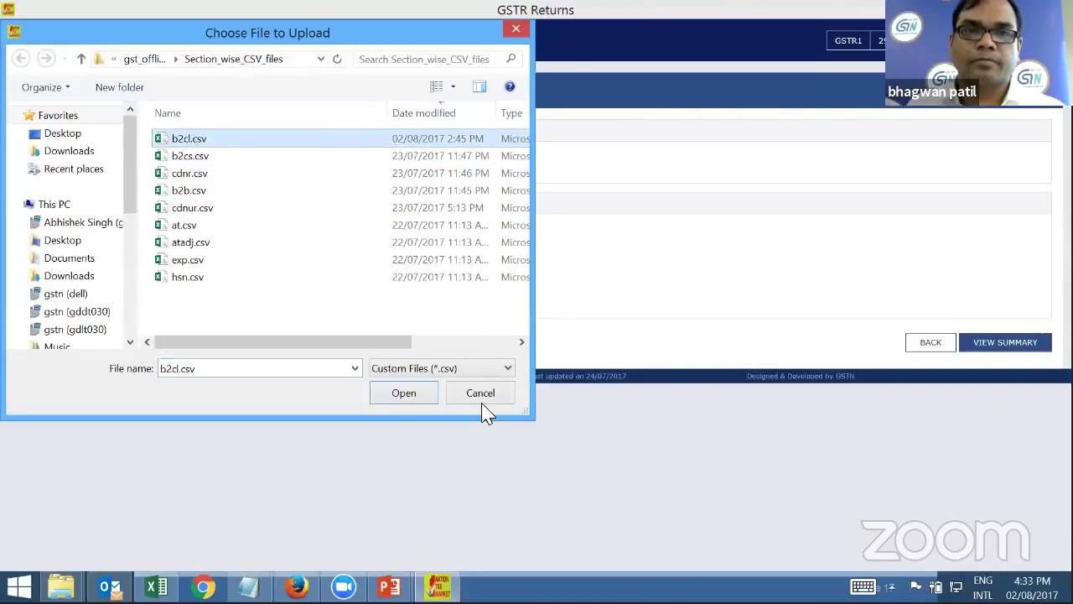
left_click(430, 391)
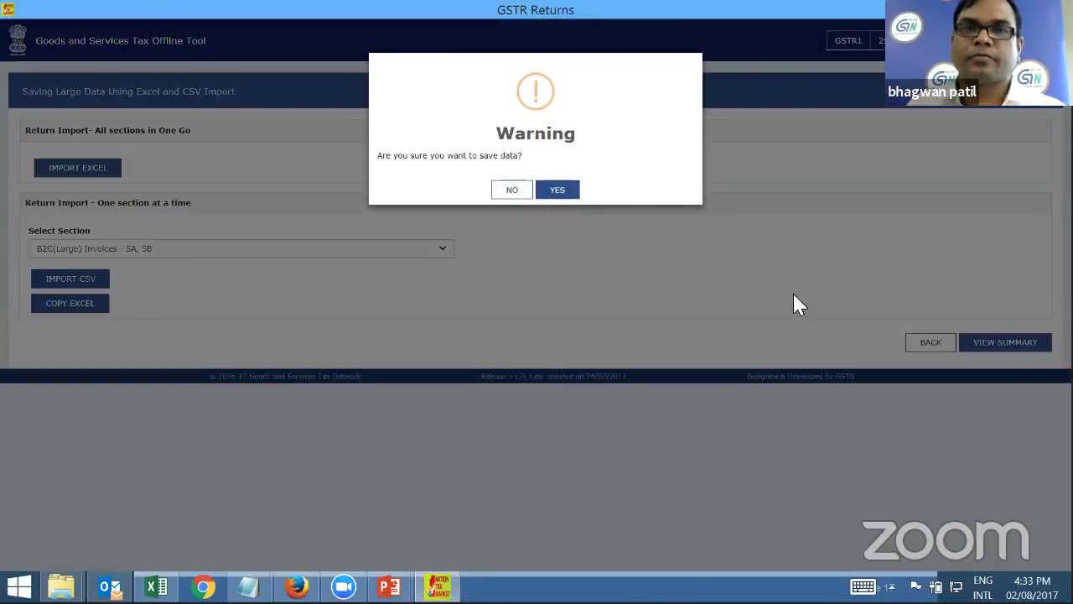
left_click(558, 192)
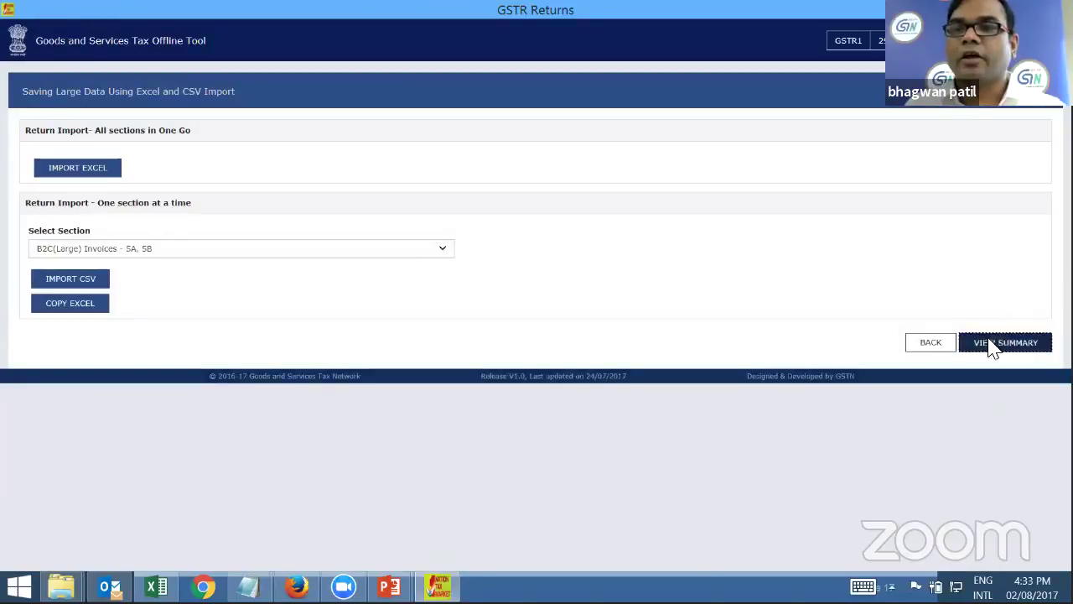
left_click(998, 342)
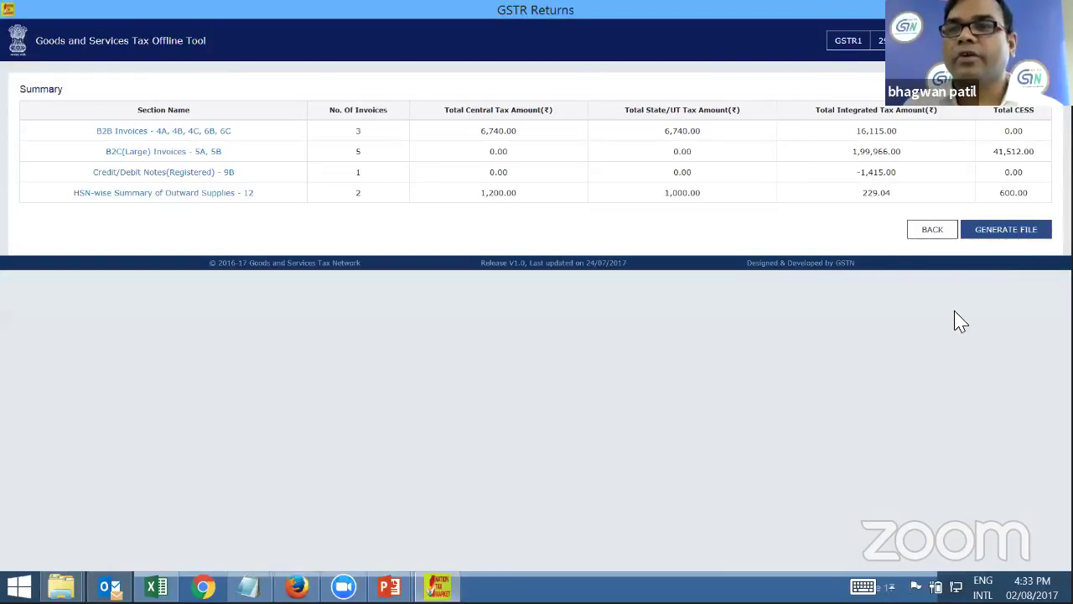
Generate the July 2017-18 GSTR1 JSON and overwrite the existing copy in the Webinar folder
left_click(1039, 232)
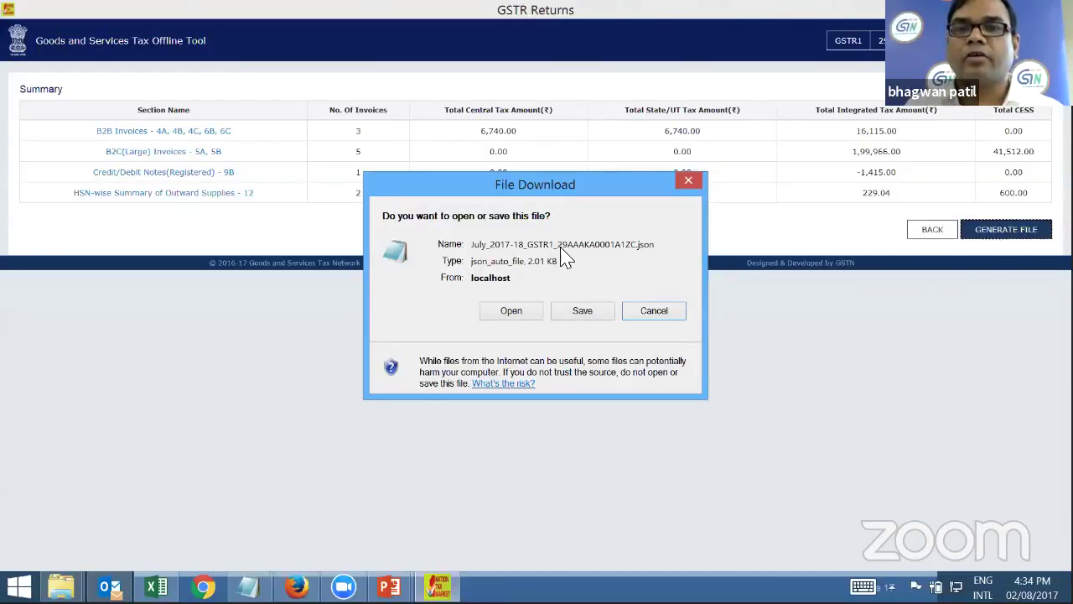
left_click(592, 312)
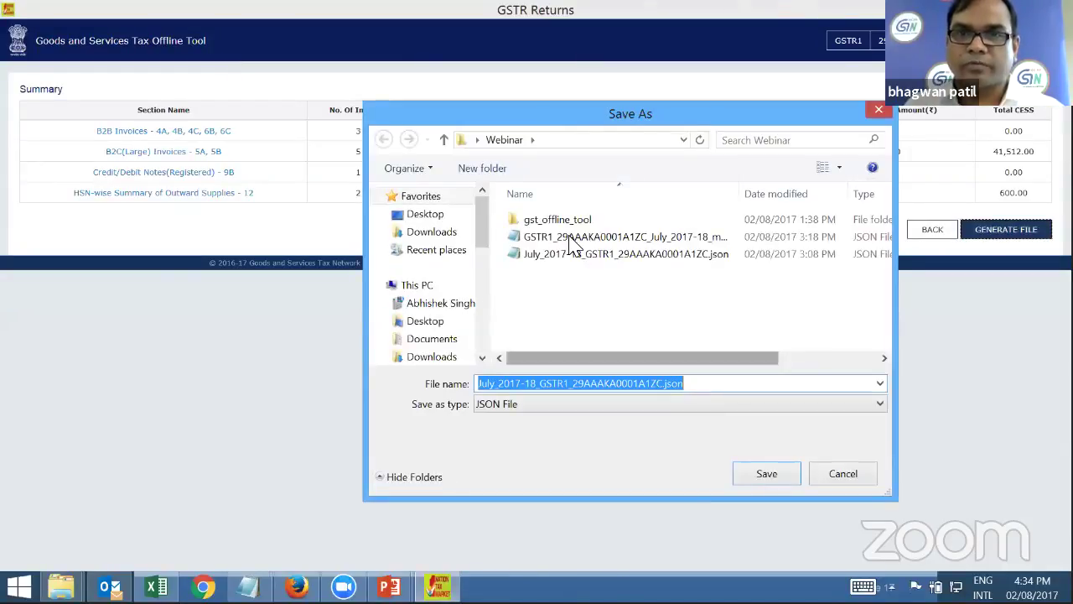
left_click(780, 478)
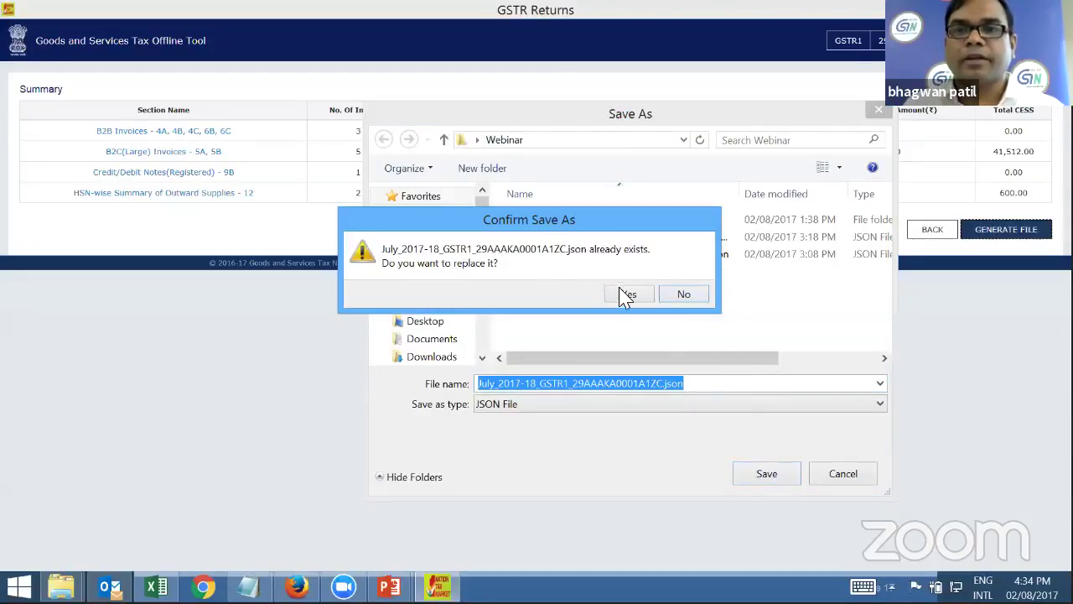
left_click(629, 296)
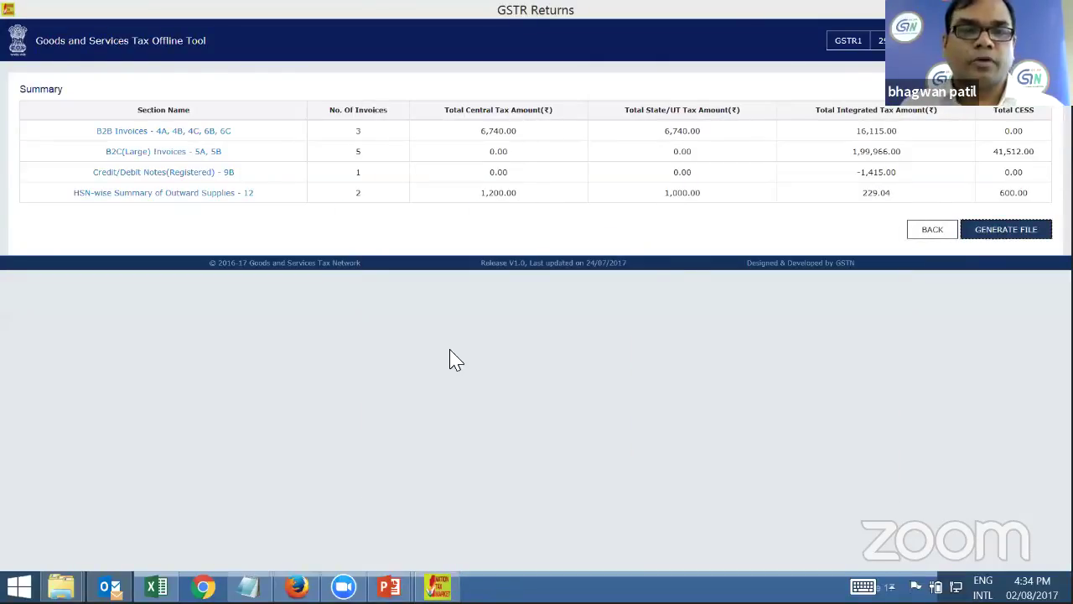
mouse_move(60, 586)
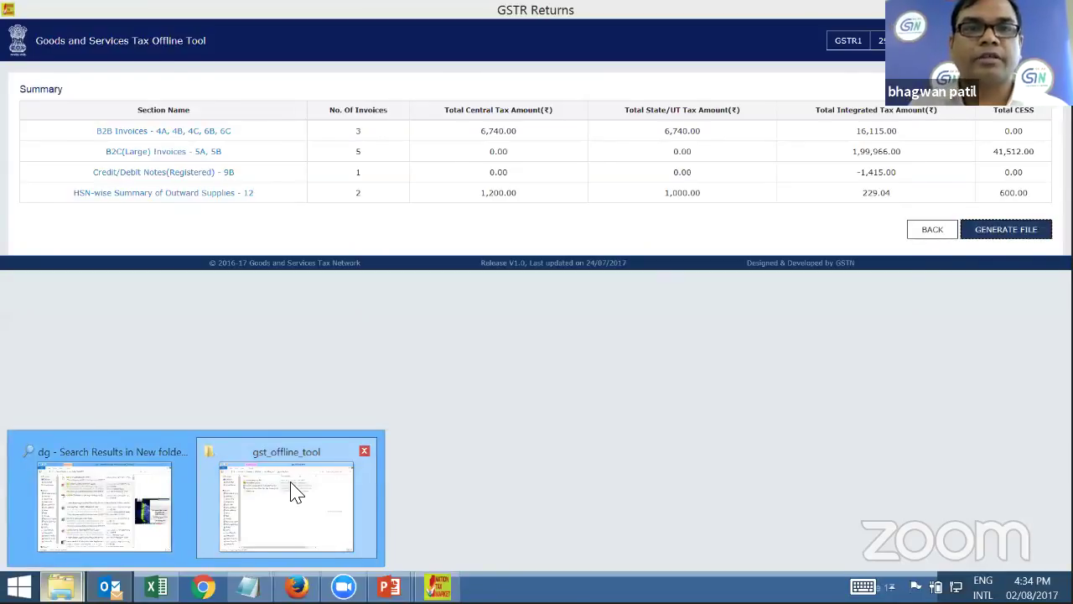
Open Desktop > Webinar in Explorer to check the new 2.01 KB July_2017-18_GSTR1 JSON, then bring Firefox forward
left_click(293, 491)
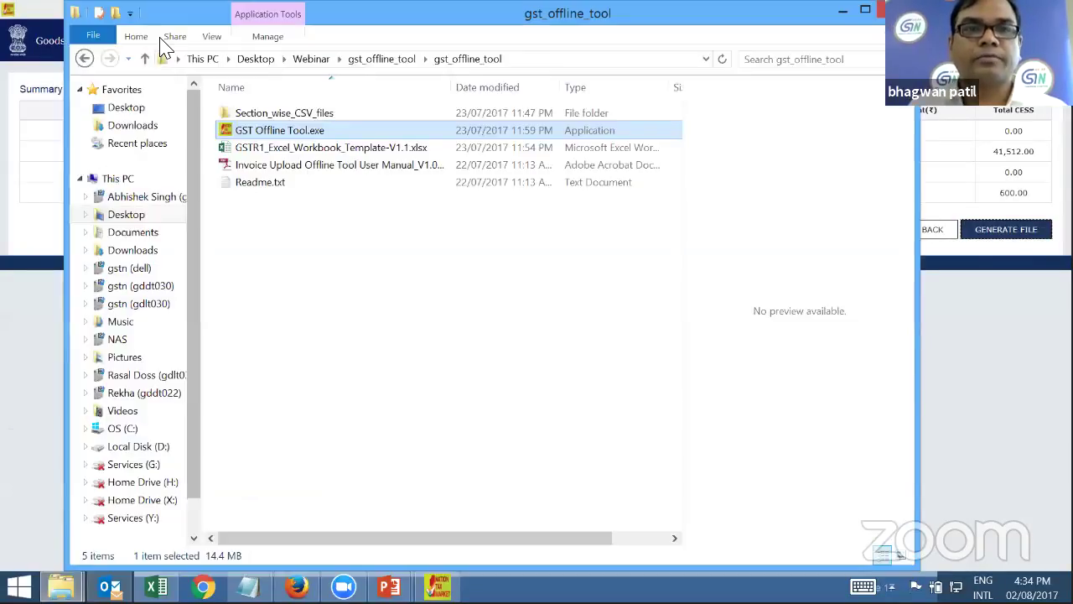
left_click(224, 62)
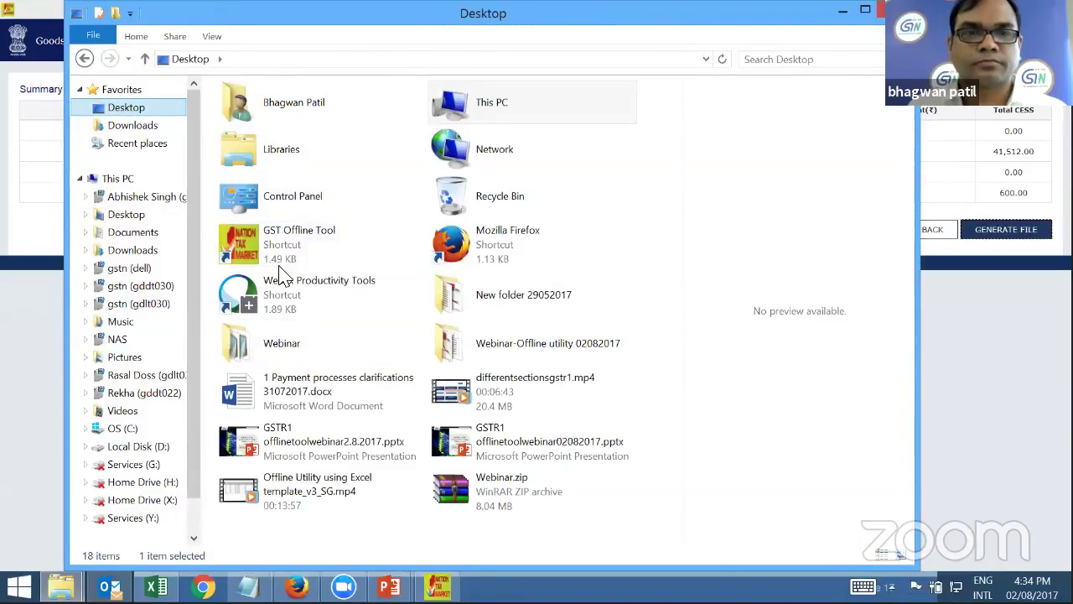
double_click(252, 340)
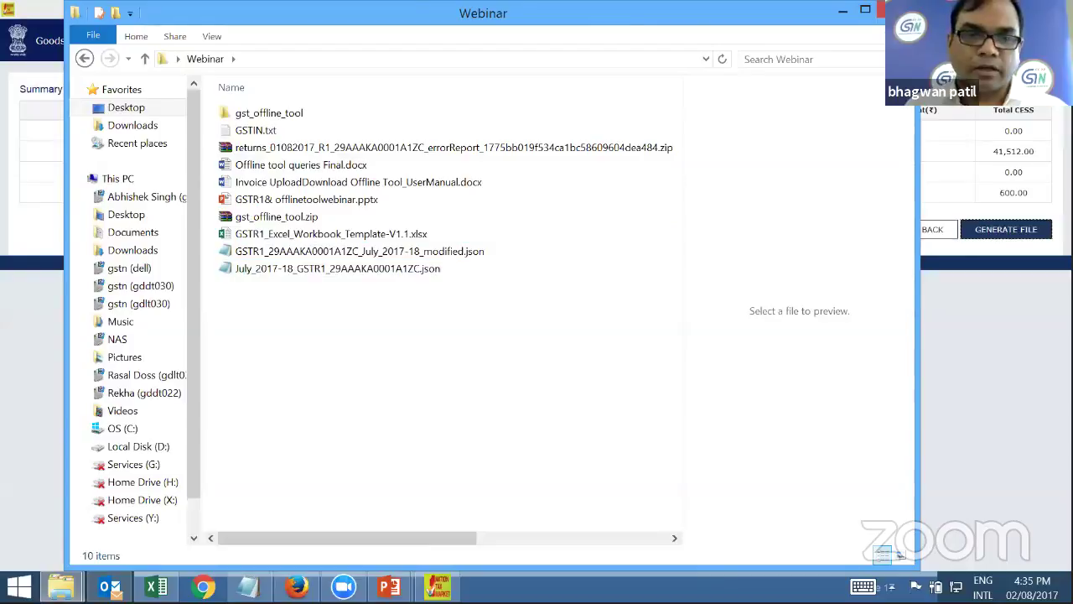
left_click(297, 586)
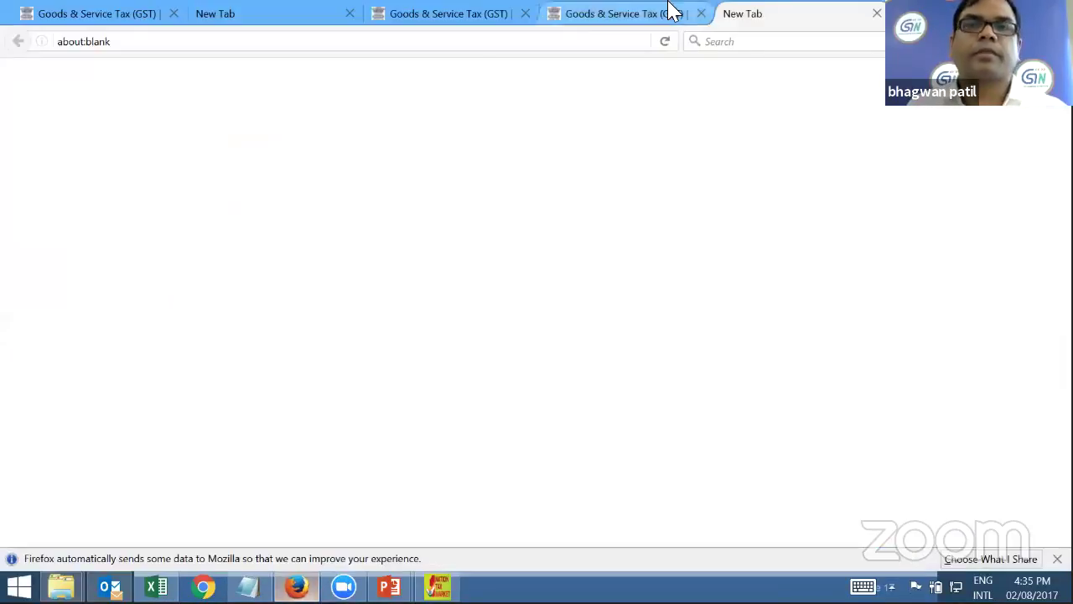
Enter trngwww.gst.gov.in in the address bar, then stop the stalled page load
key("ctrl+l")
type("trngwww.gst.gov.in/")
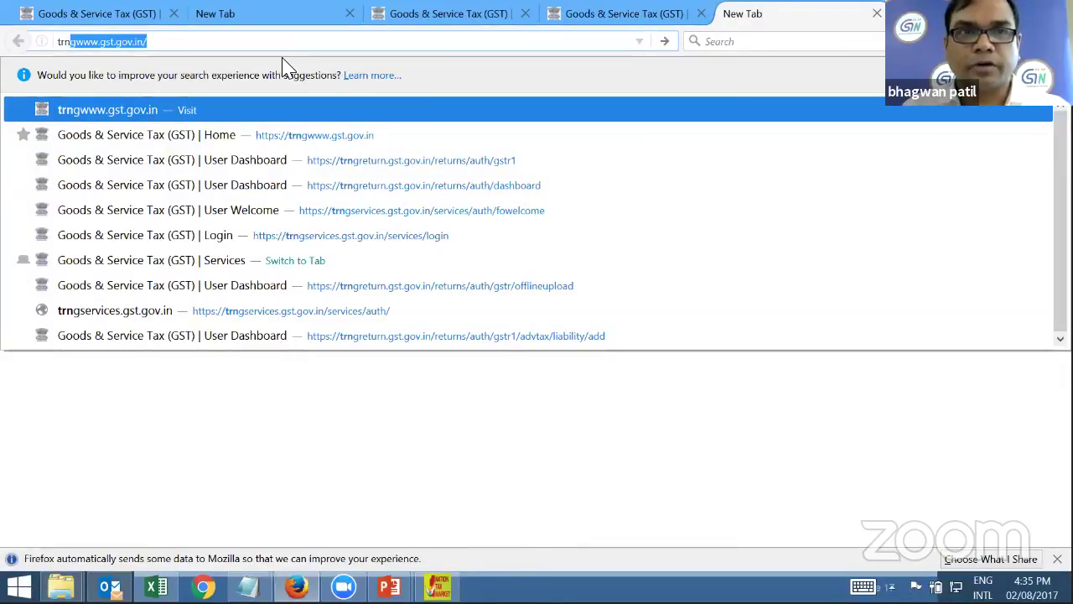
key("Return")
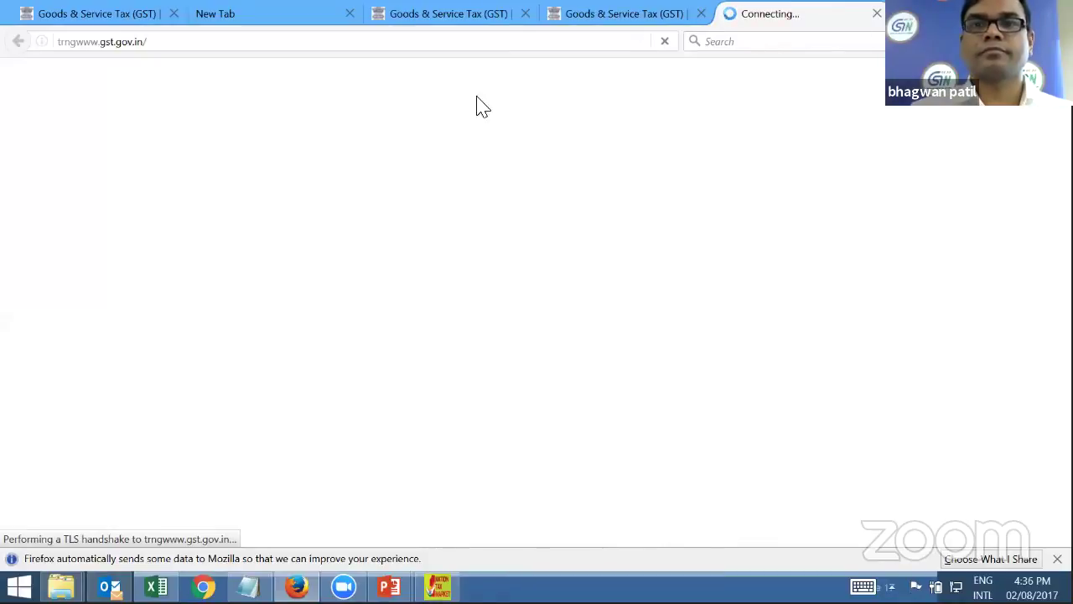
left_click(615, 41)
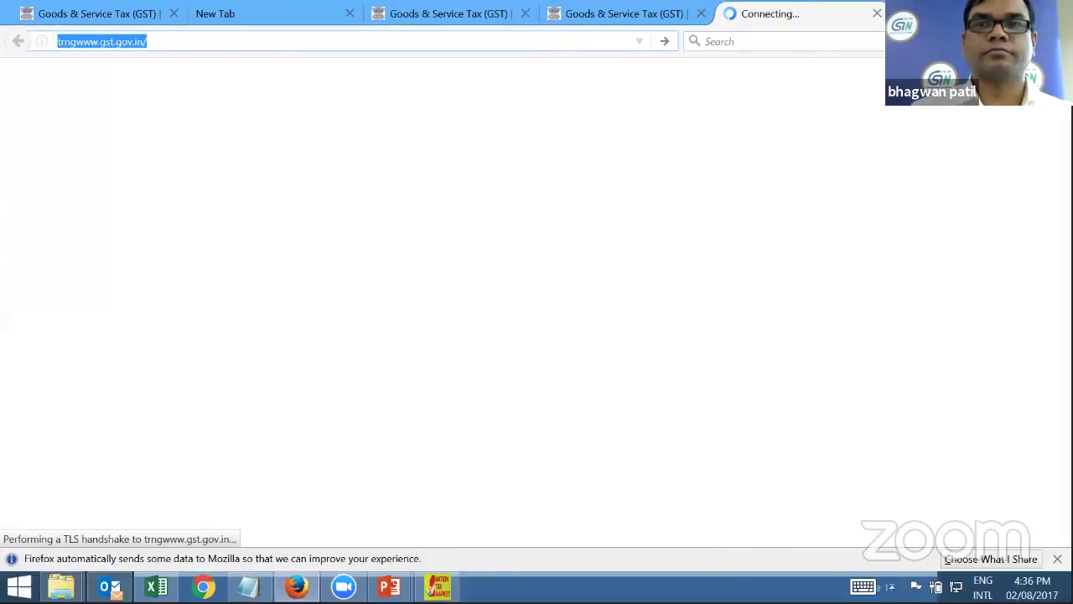
key("Escape")
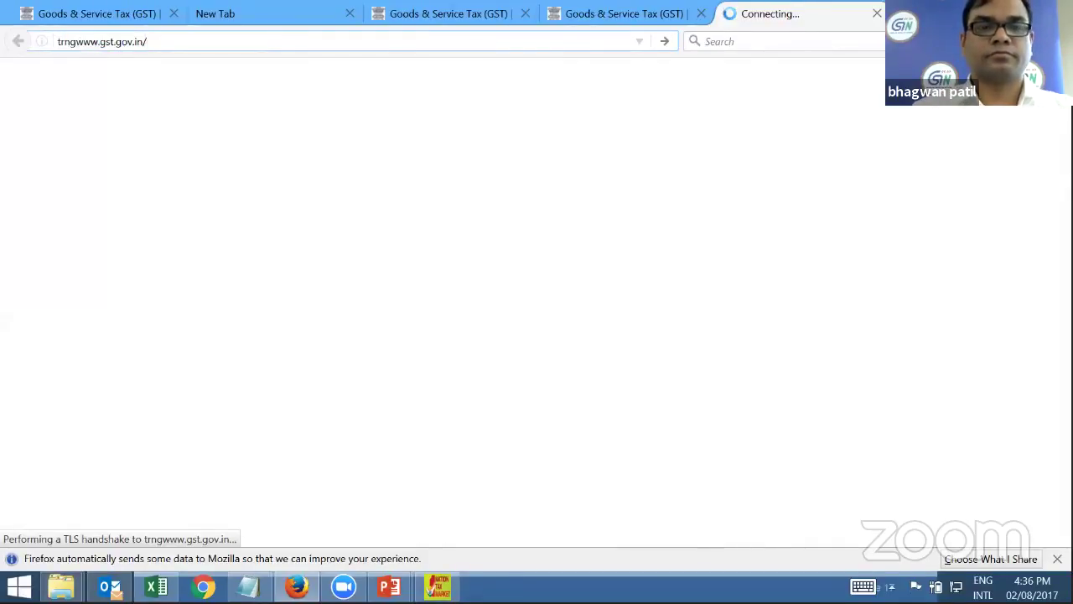
key("Escape")
Load the trngwww.gst.gov.in training portal home page in the third GST tab instead
left_click(103, 40)
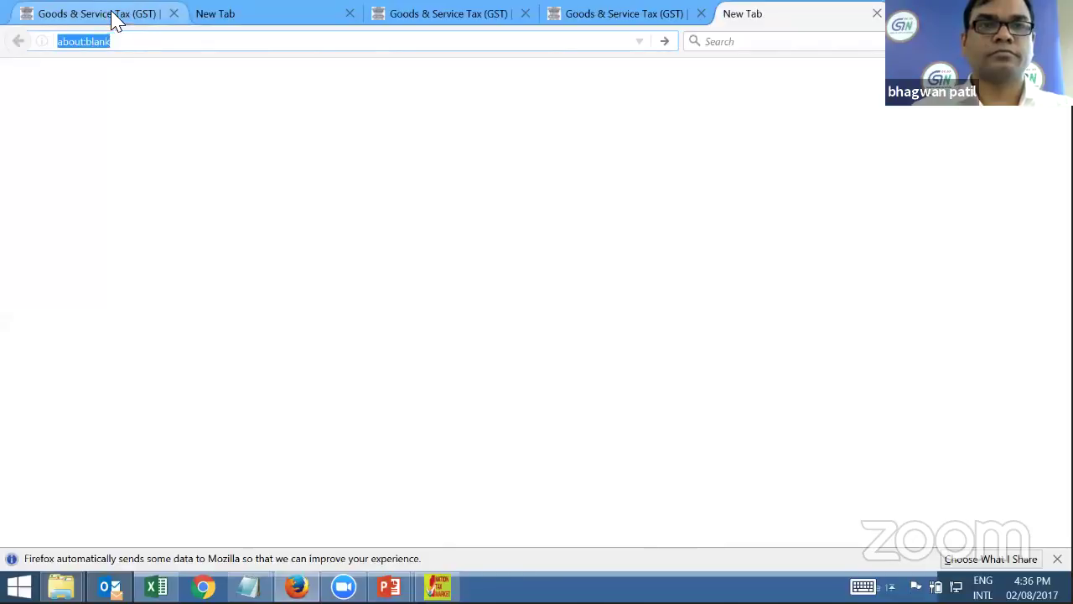
left_click(111, 15)
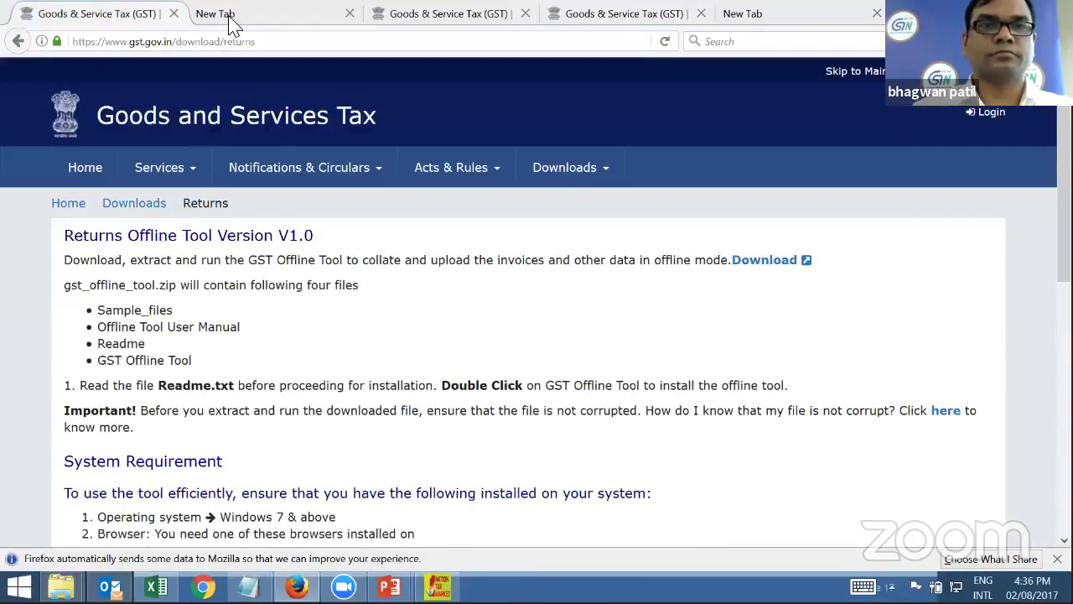
left_click(235, 24)
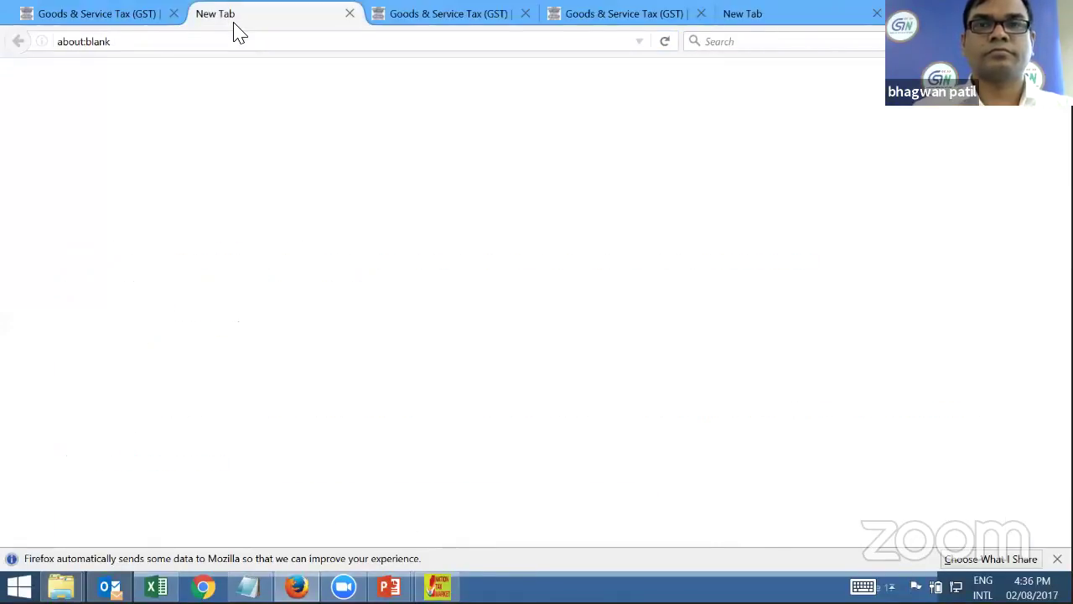
left_click(662, 18)
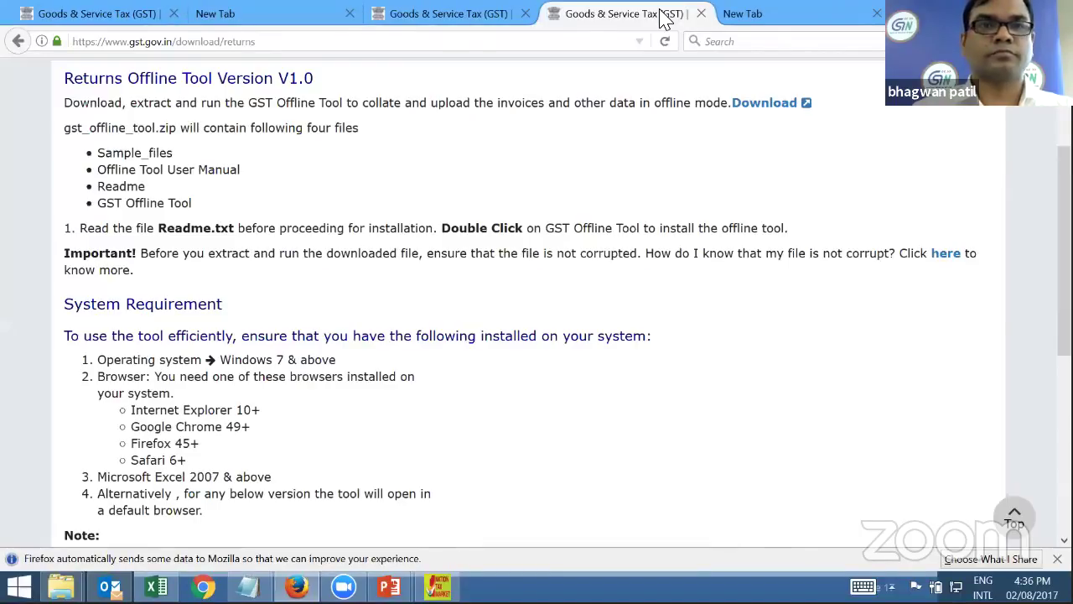
left_click(167, 41)
type("trngwww.gst.gov.in/")
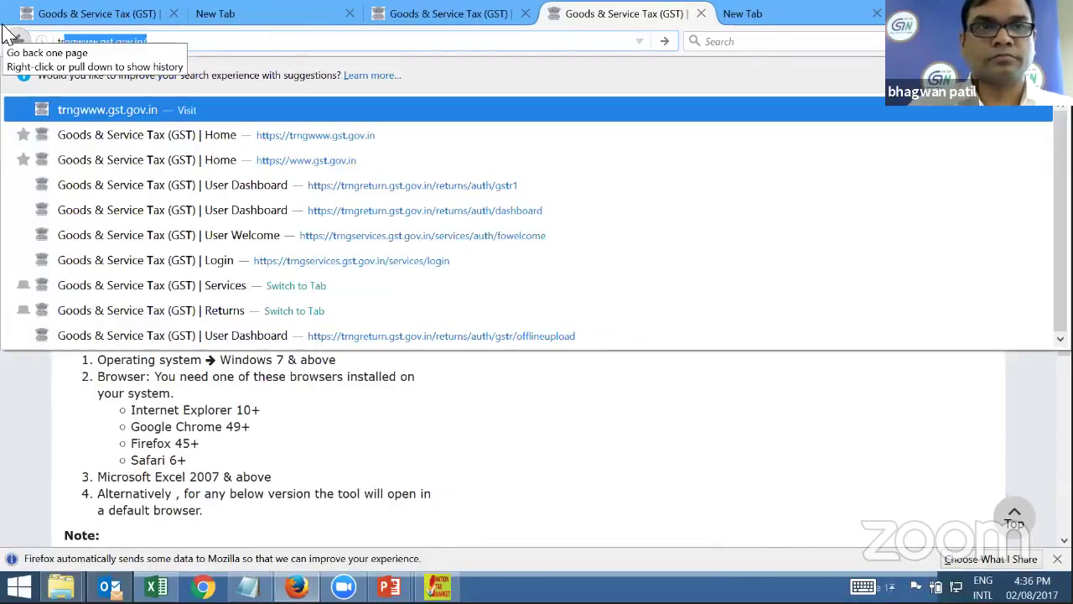
key("Return")
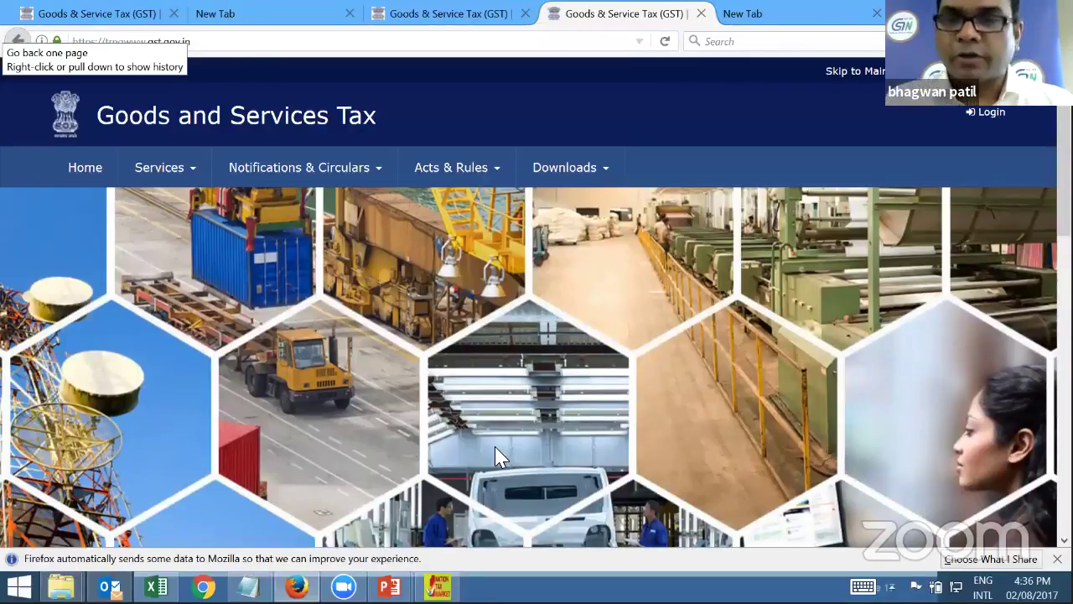
Log in with the taxpayer's username, password and captcha, declining Firefox's offer to save the login
left_click(982, 112)
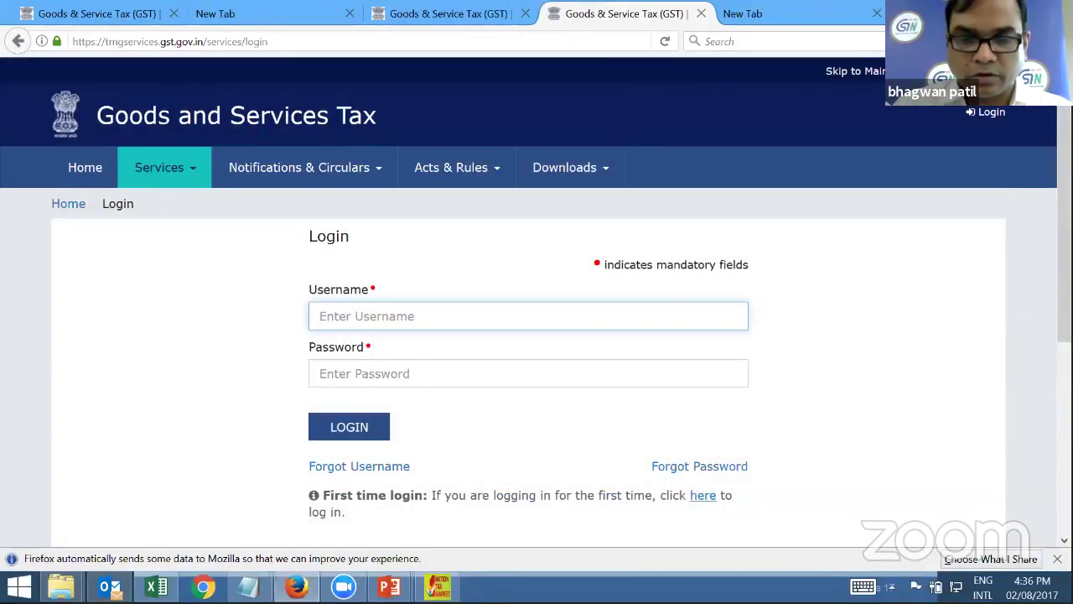
type("KA")
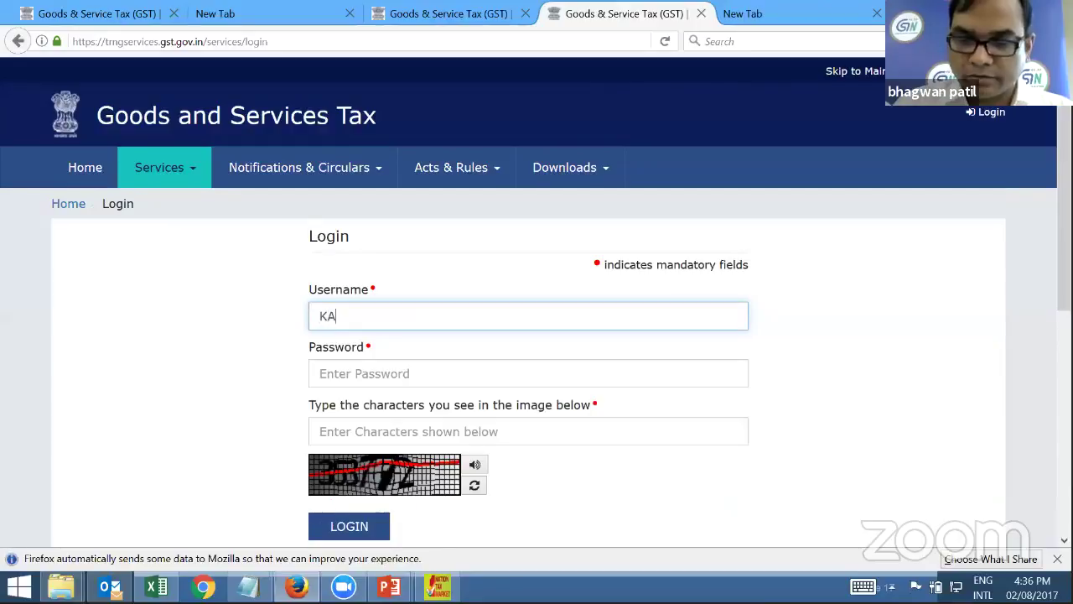
type(".T")
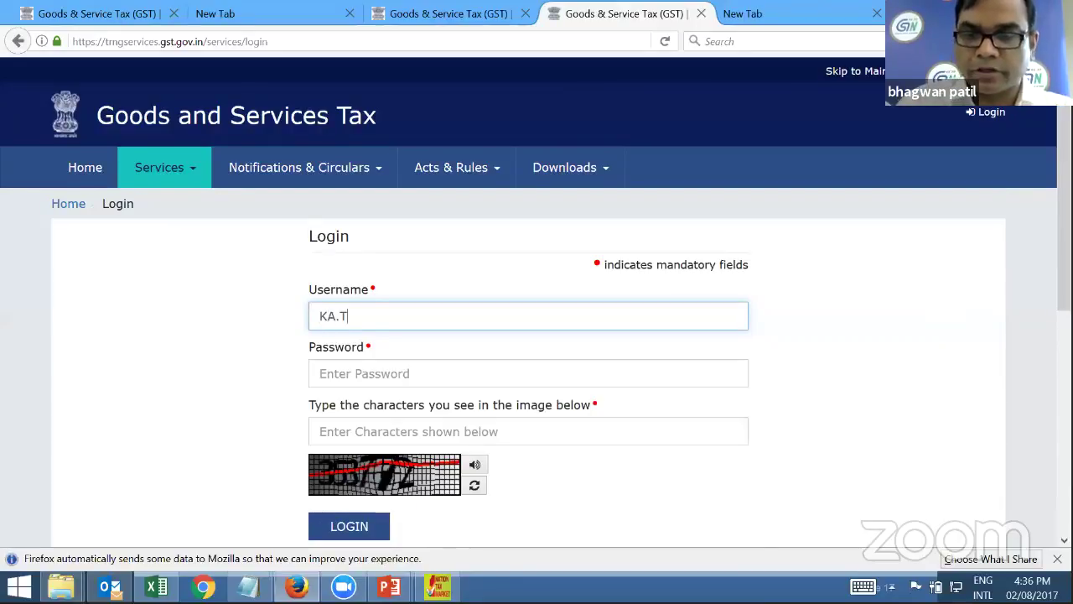
type("P001")
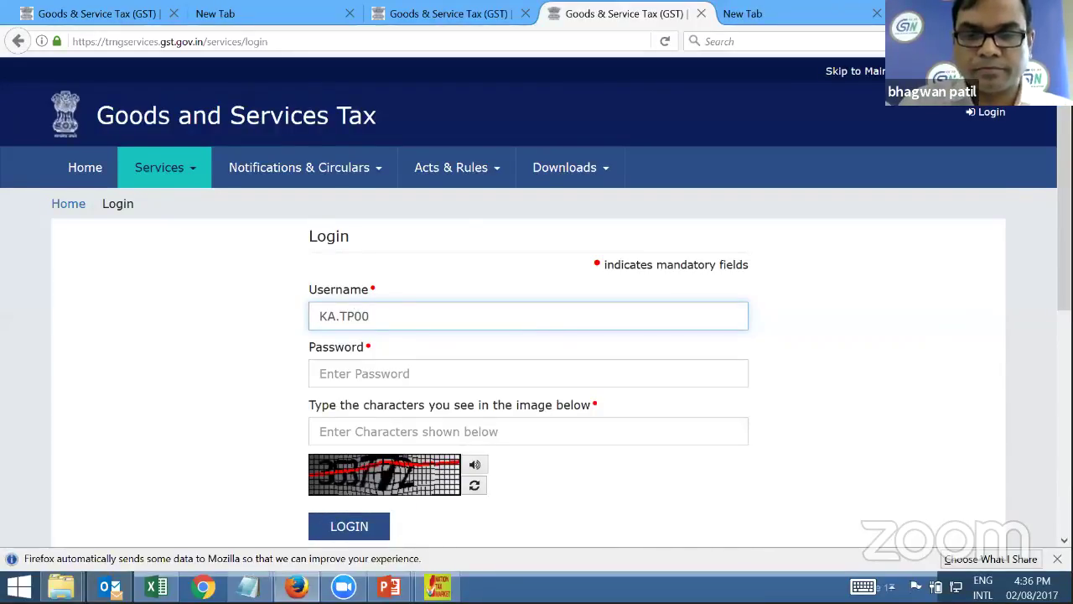
left_click(529, 373)
type("***")
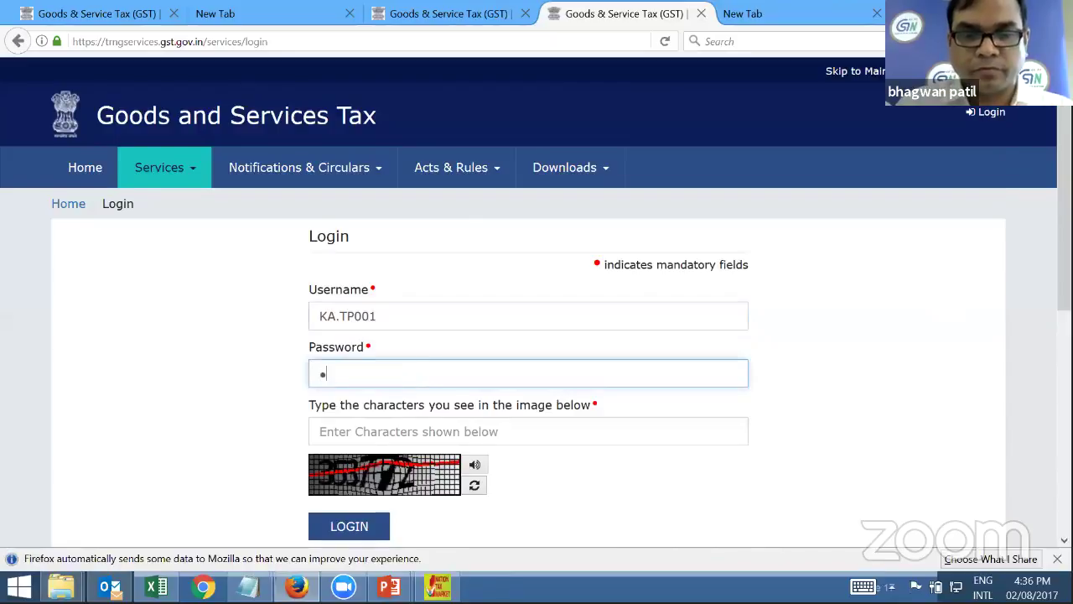
type("*****")
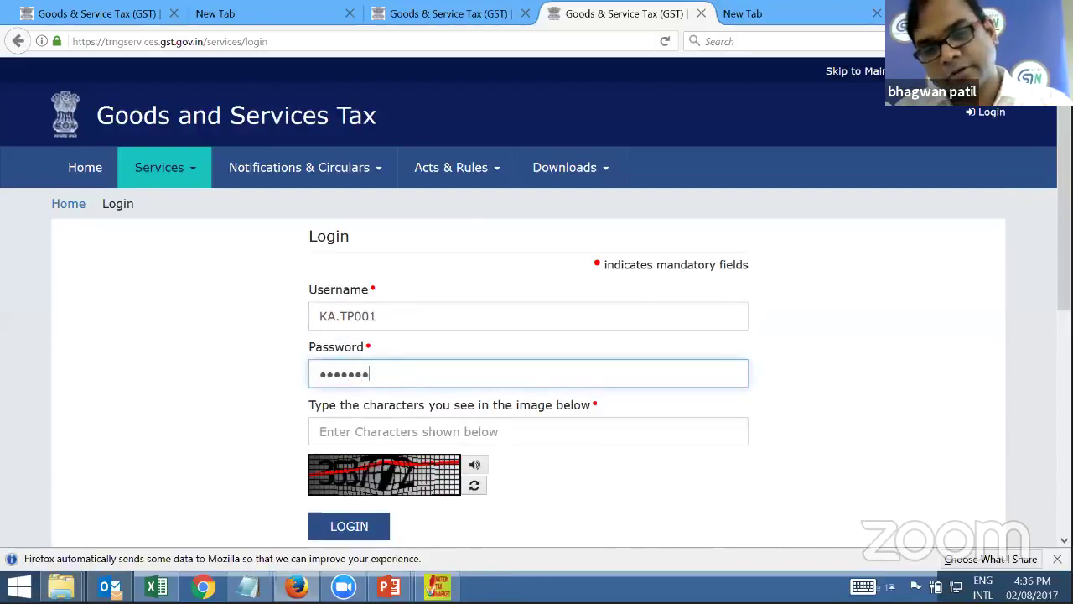
left_click(528, 431)
type("35")
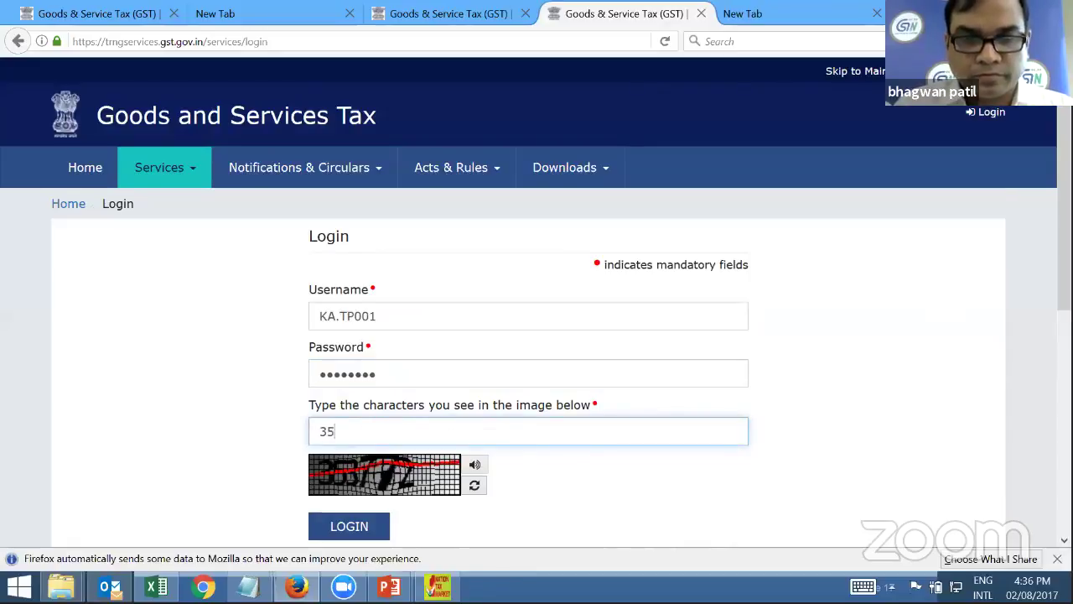
type("3772")
left_click(377, 525)
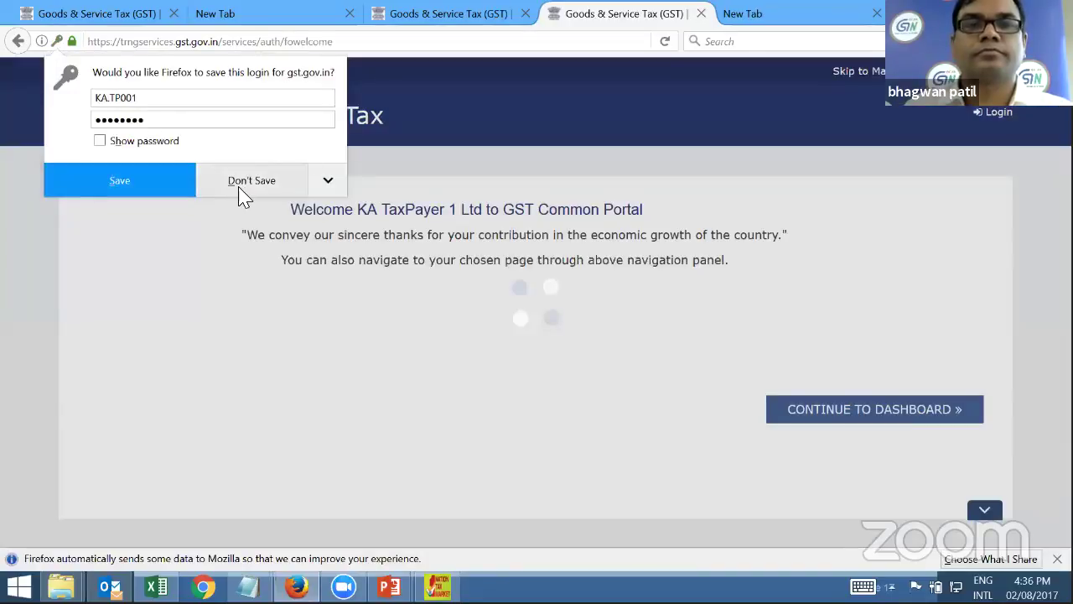
left_click(238, 181)
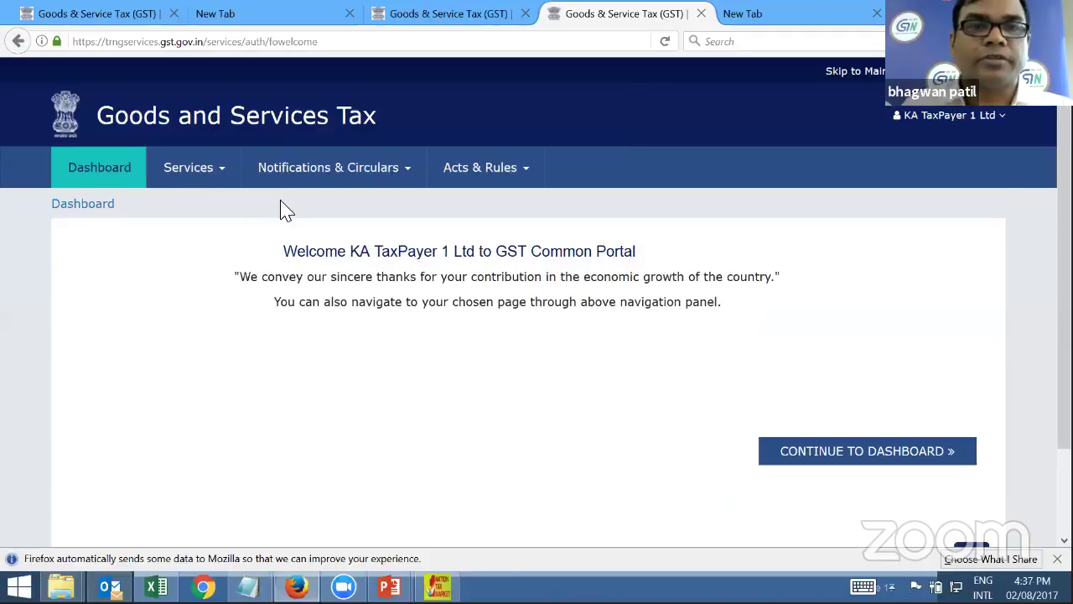
From the Returns Dashboard, search July 2017-18 returns to list the GSTR1, GSTR2 and GSTR2A tiles
mouse_move(288, 210)
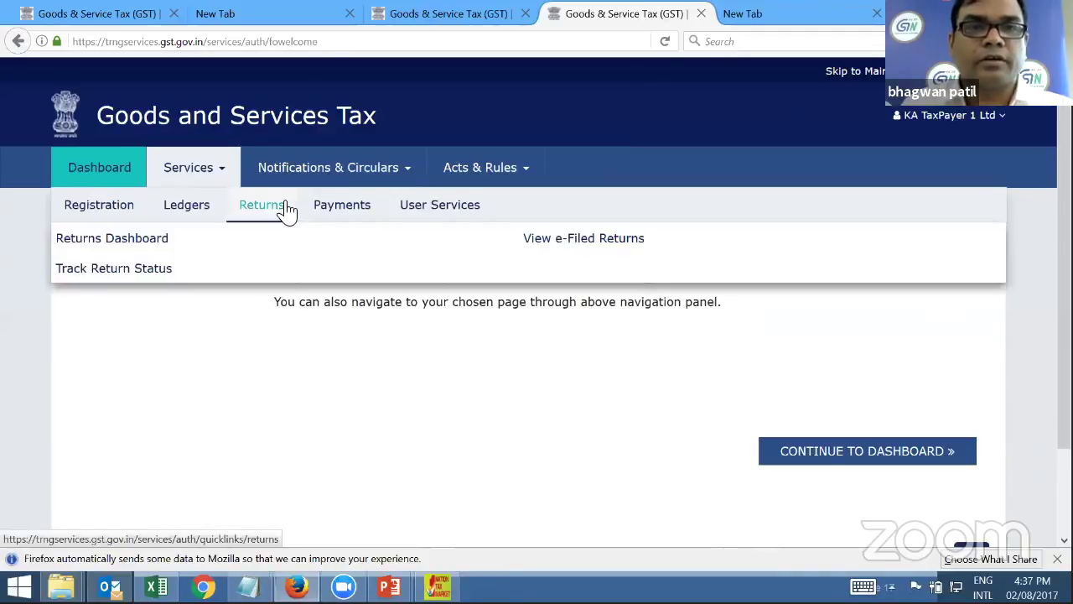
left_click(132, 244)
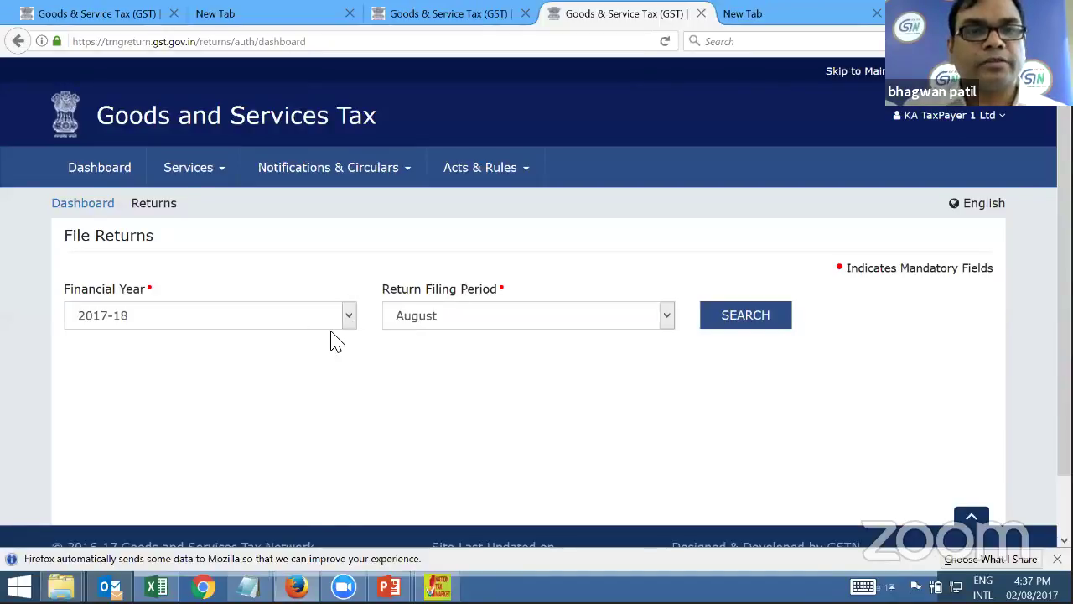
left_click(496, 328)
left_click(424, 400)
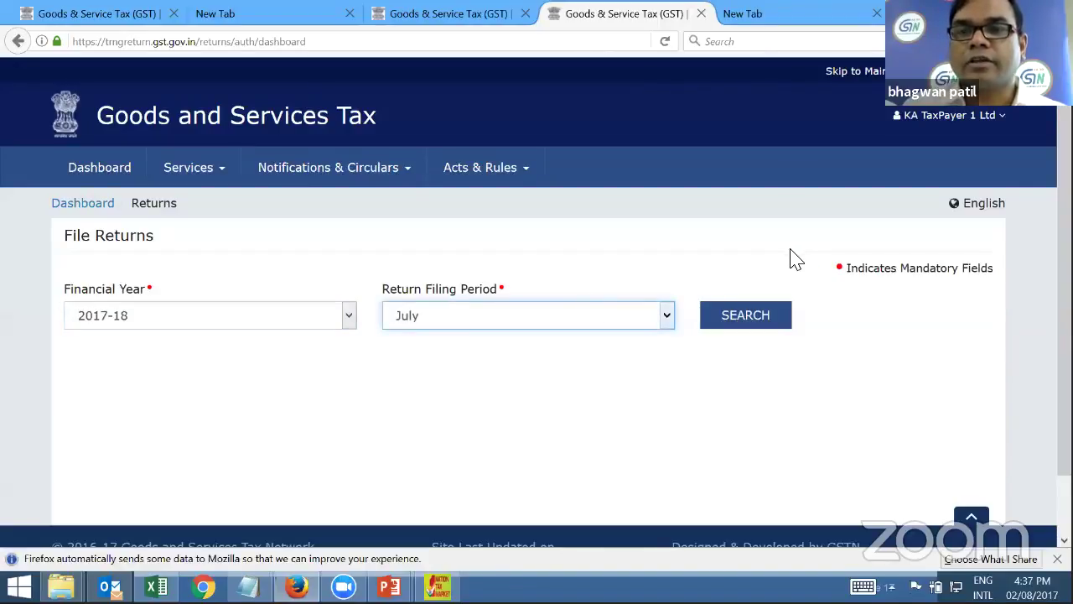
left_click(746, 315)
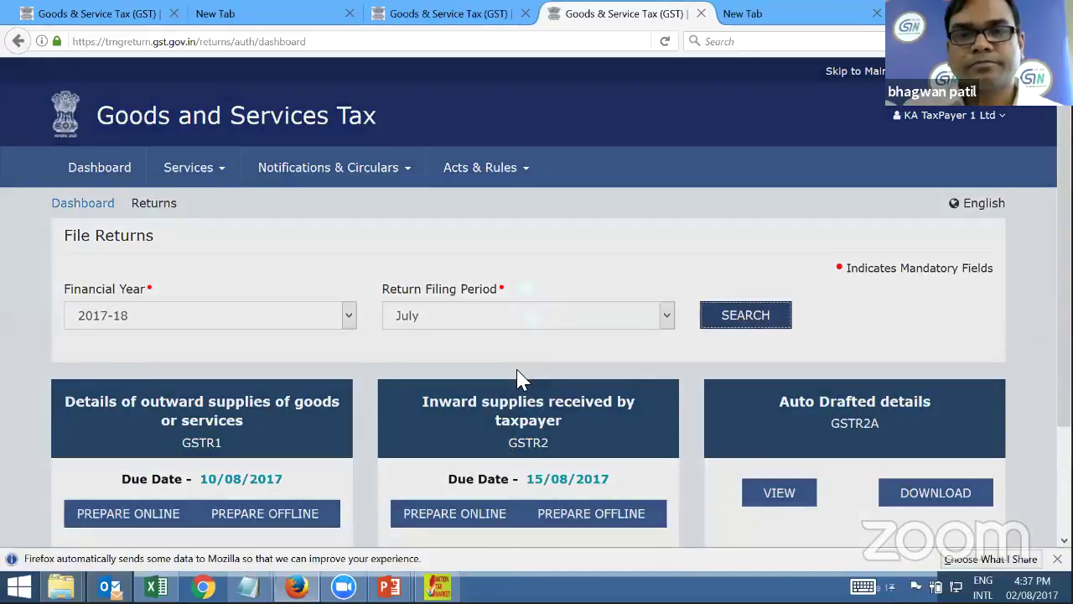
scroll(534, 360, "down", 1)
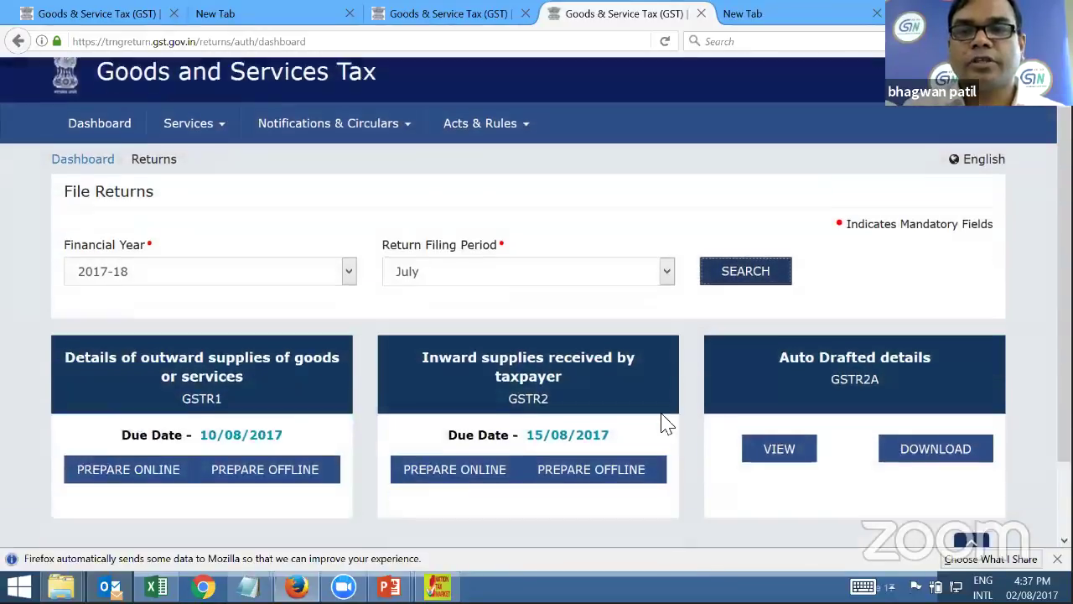
scroll(678, 427, "up", 1)
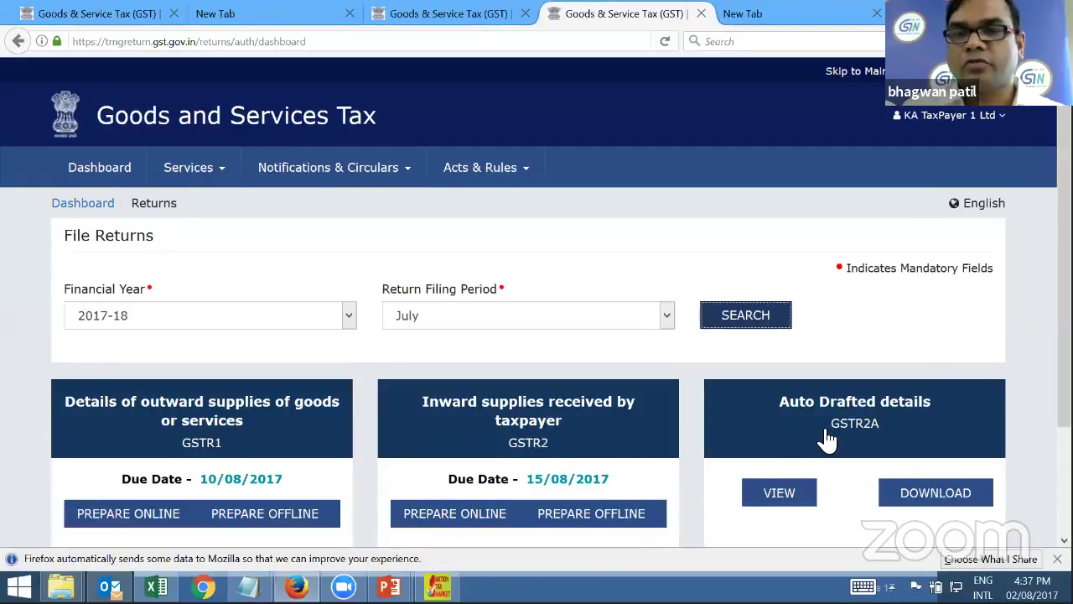
scroll(431, 395, "down", 2)
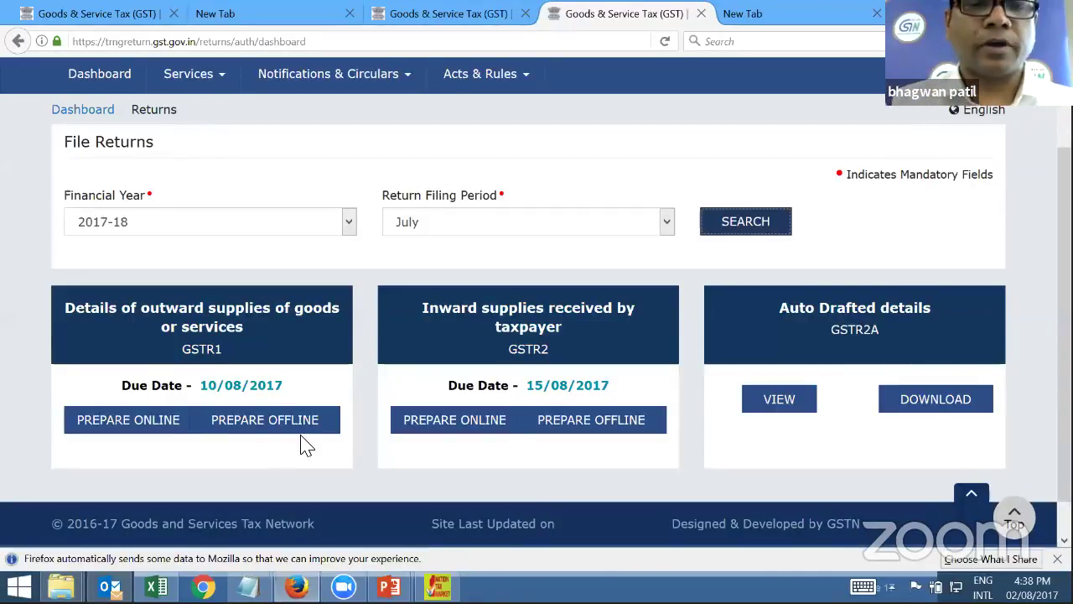
Upload the July_2017-18_GSTR1 JSON file through GSTR1's Prepare Offline page
left_click(298, 426)
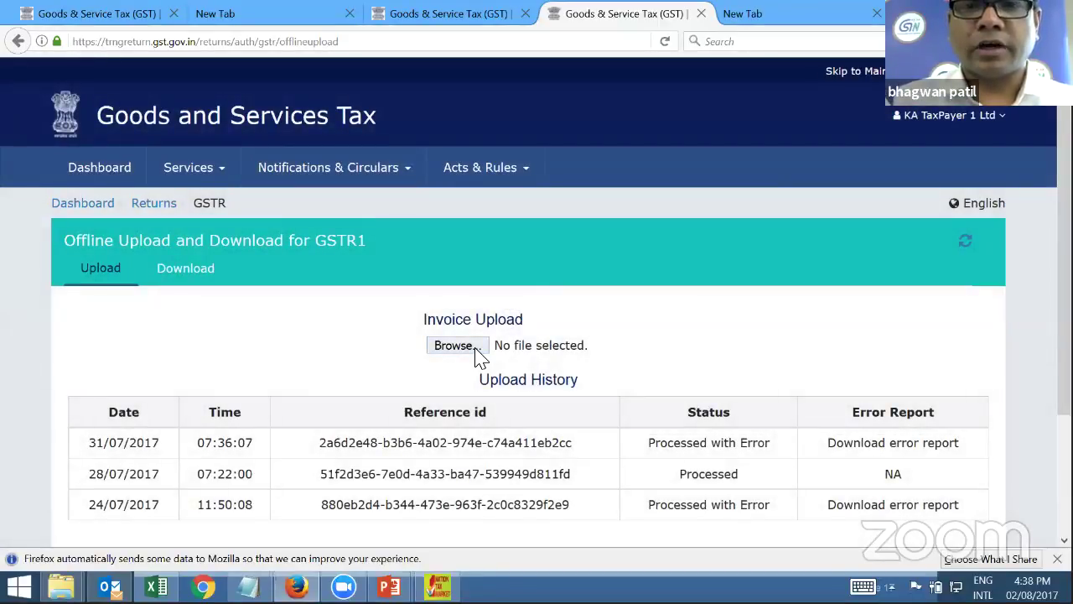
double_click(478, 357)
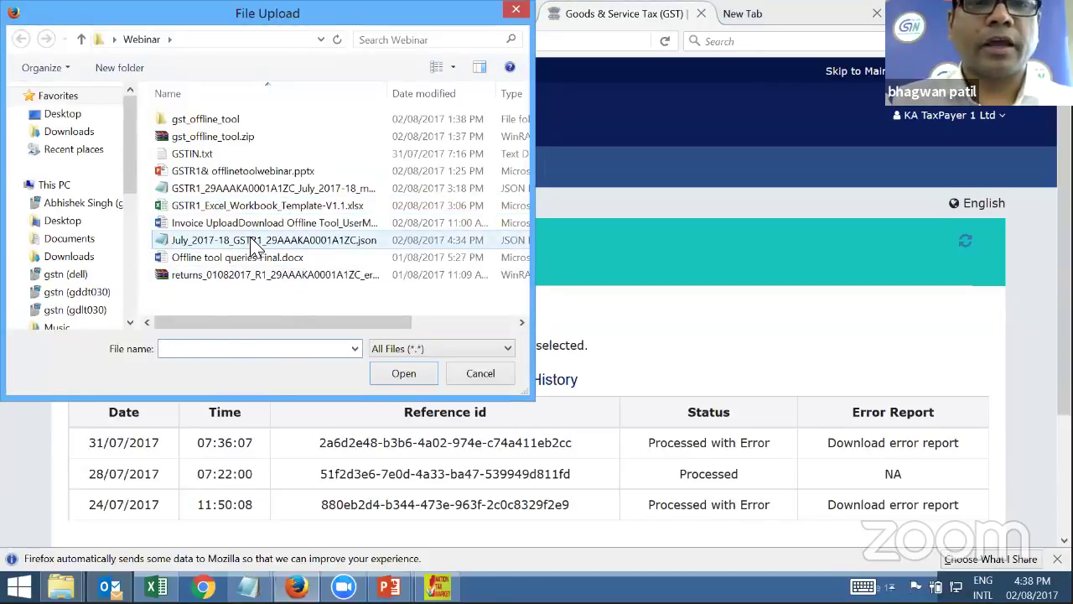
left_click(347, 243)
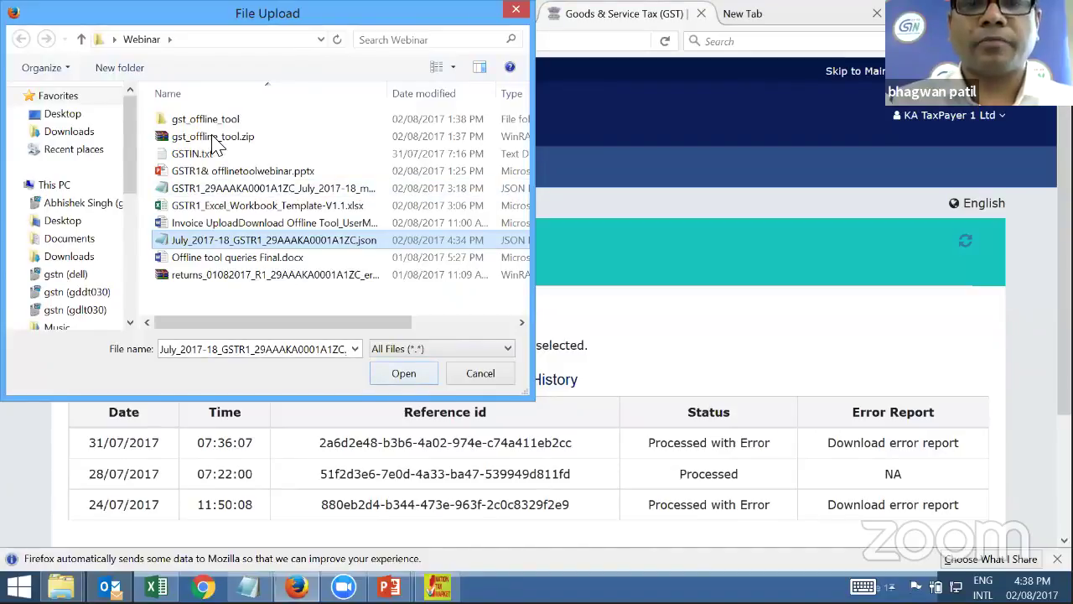
left_click(404, 373)
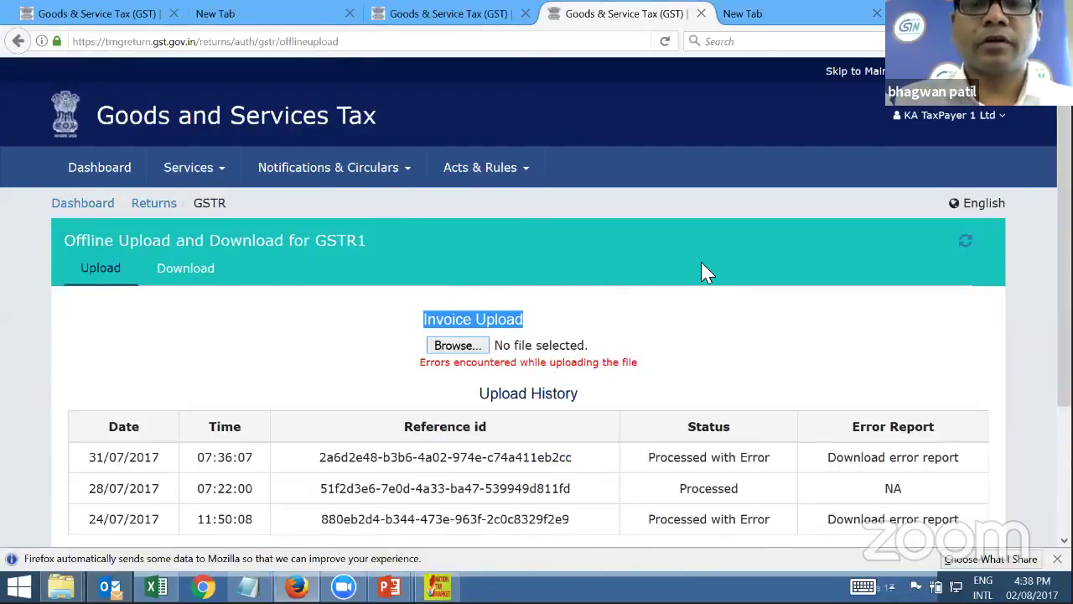
scroll(703, 261, "down", 3)
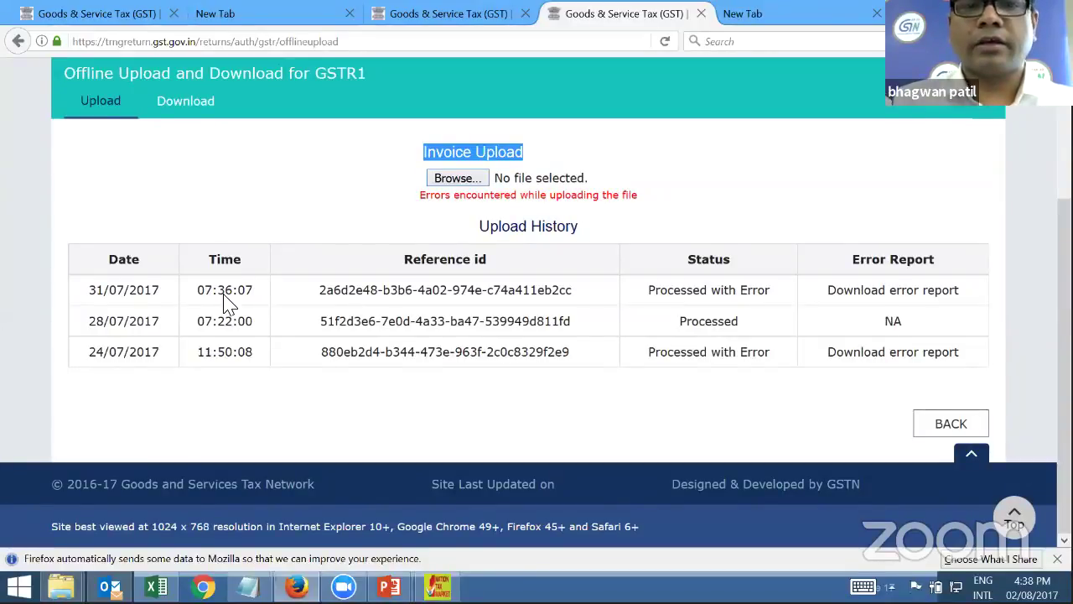
Highlight the Upload History entries, showing the 31/07/2017 07:36:07 upload was Processed with Error
left_click_drag(84, 292, 192, 303)
left_click_drag(256, 297, 196, 294)
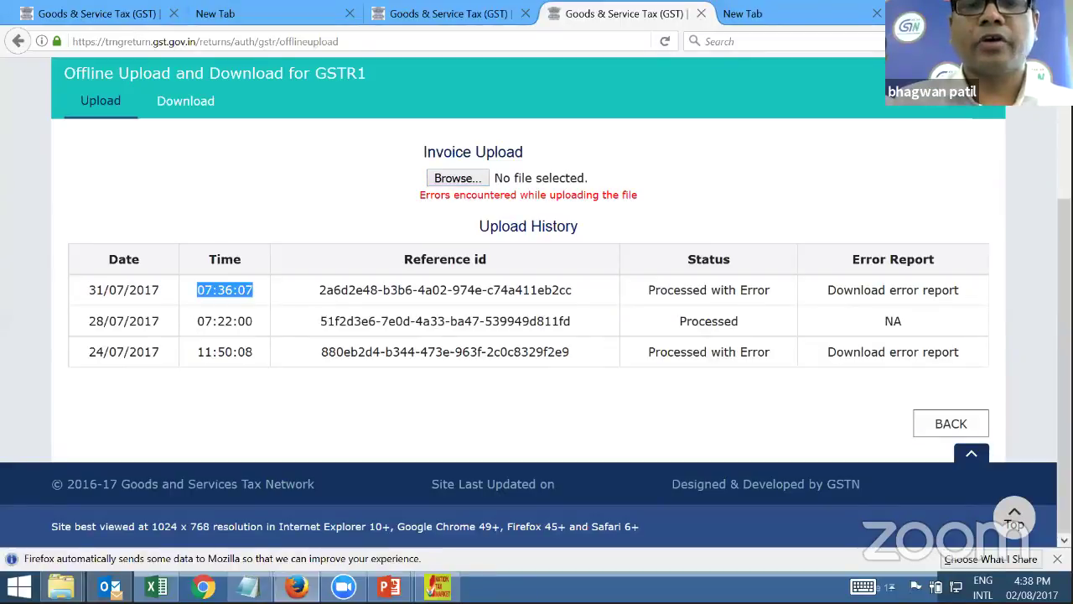
left_click_drag(303, 306, 998, 300)
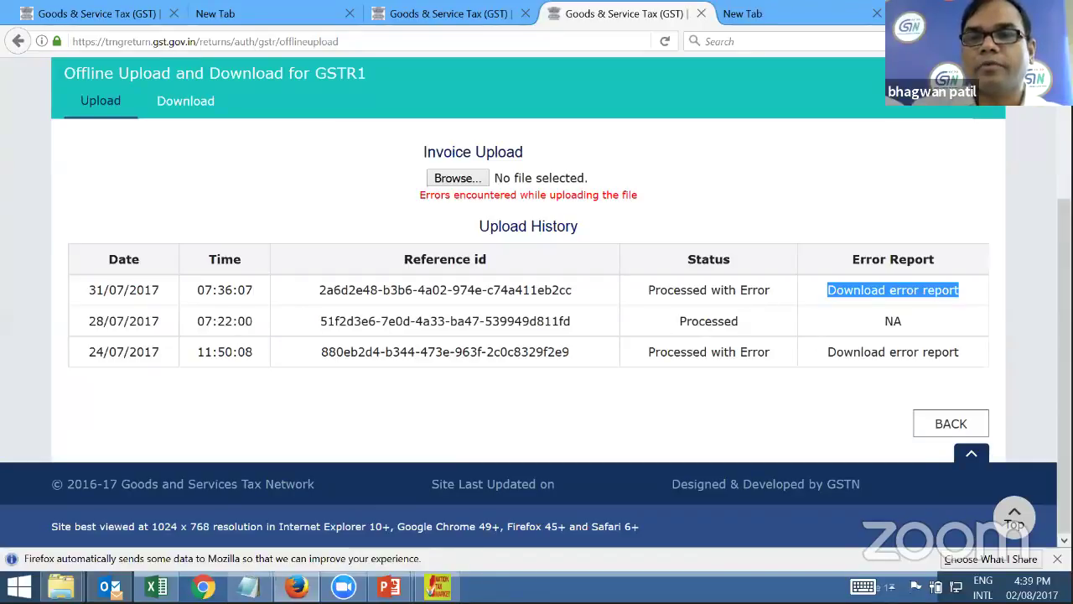
double_click(775, 325)
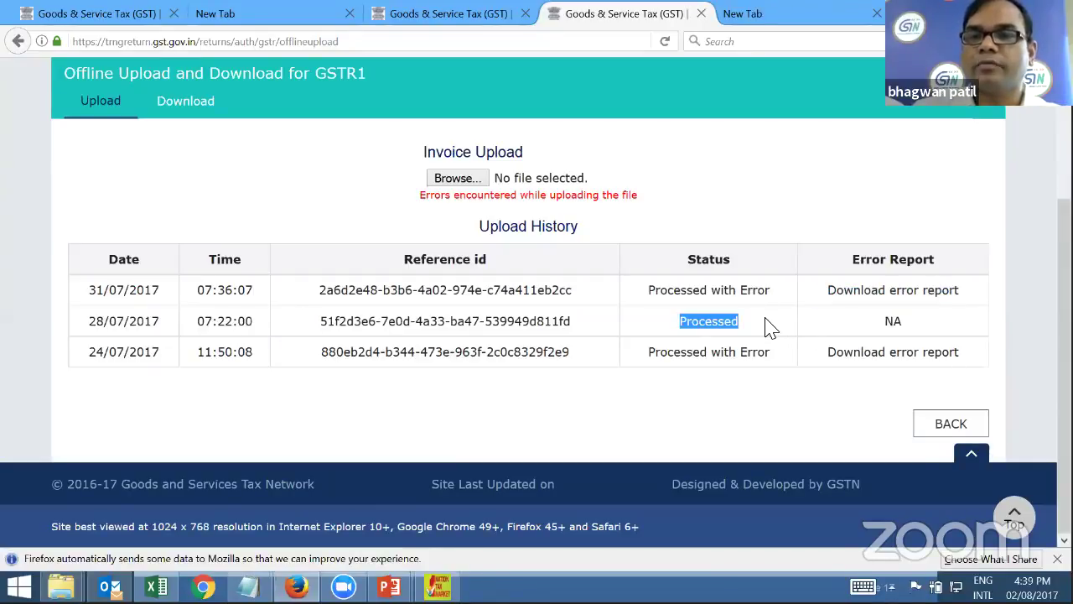
left_click(883, 324)
double_click(891, 323)
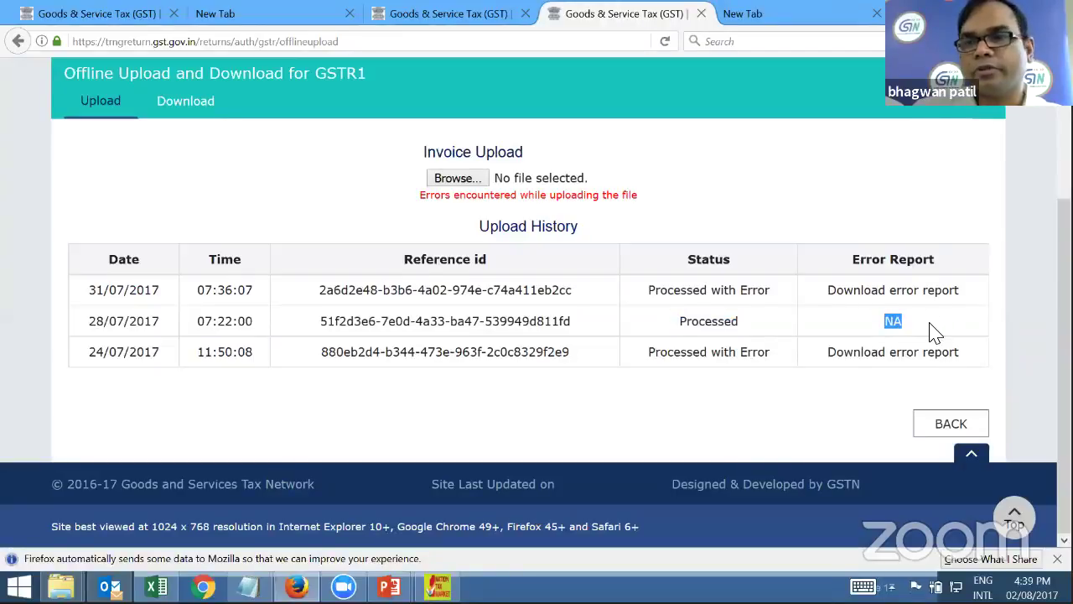
left_click(929, 330)
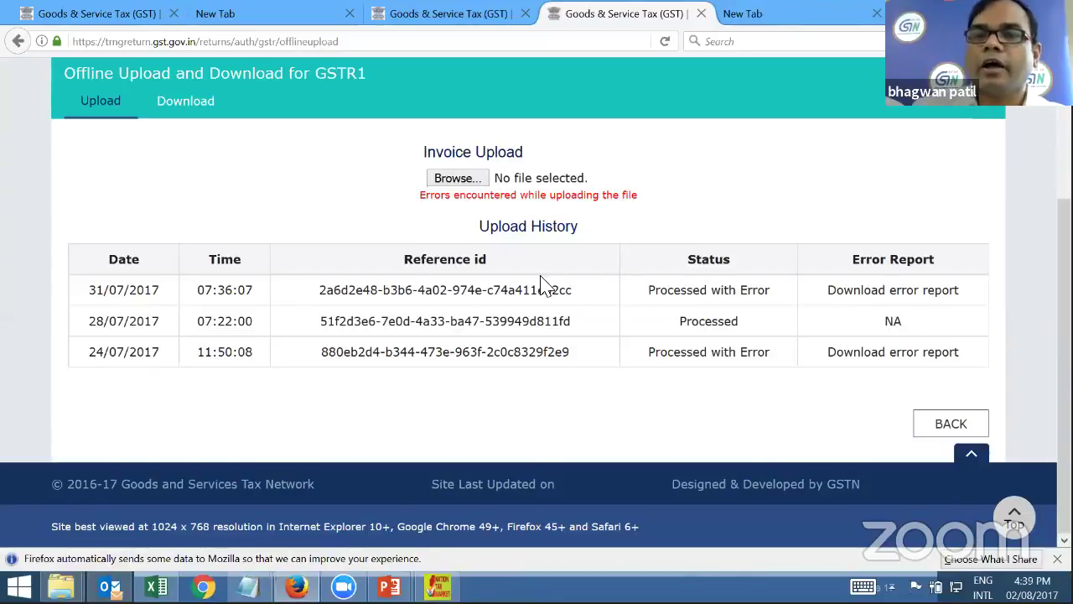
left_click_drag(647, 290, 770, 290)
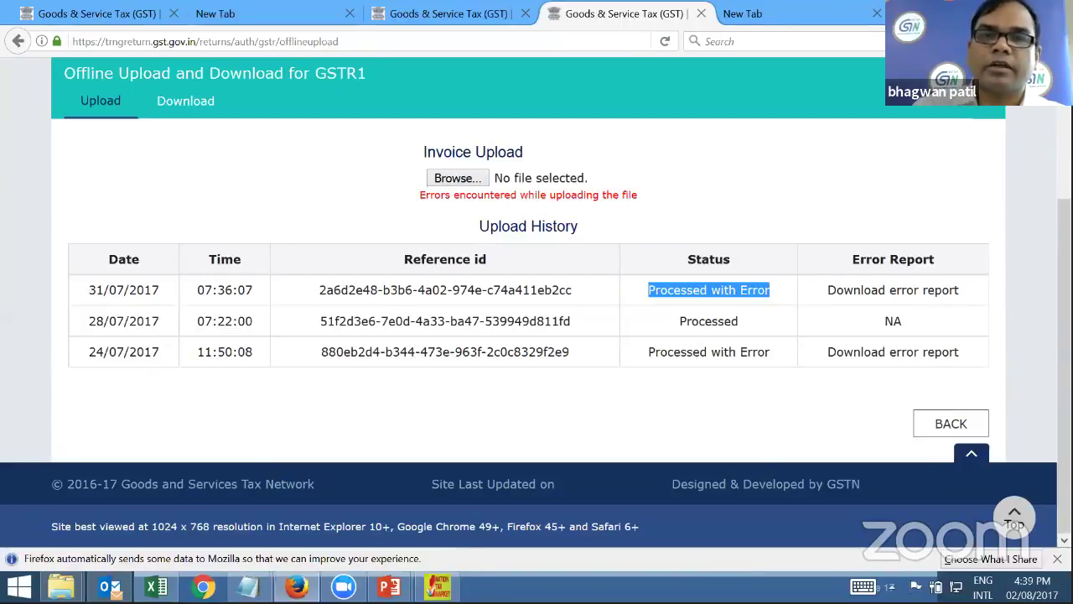
scroll(251, 228, "up", 4)
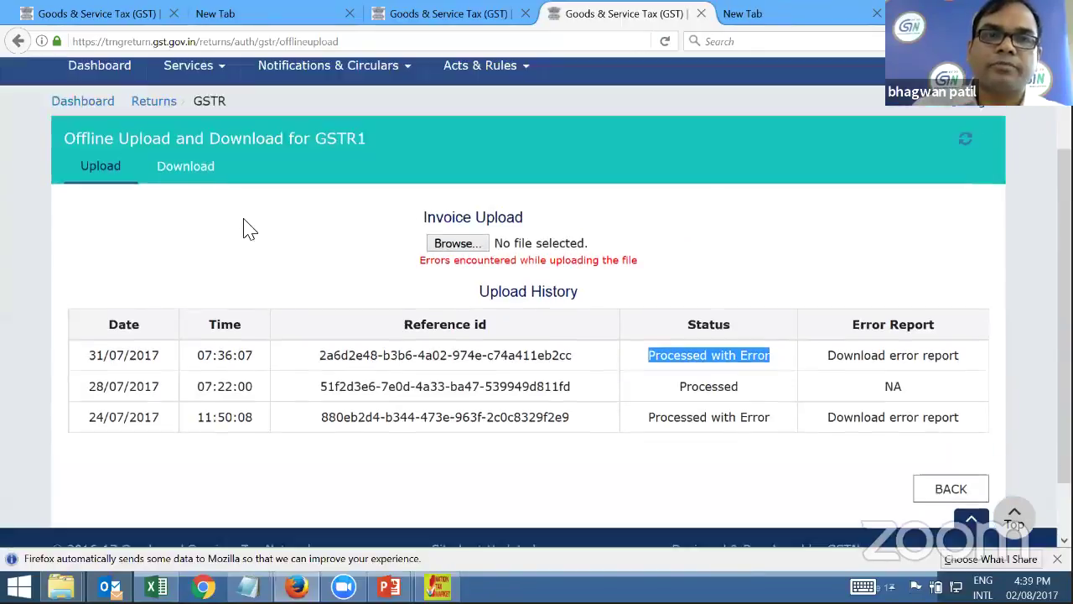
Re-run the July 2017-18 returns search from the dashboard and scroll through the GSTR-1 section totals
left_click(154, 205)
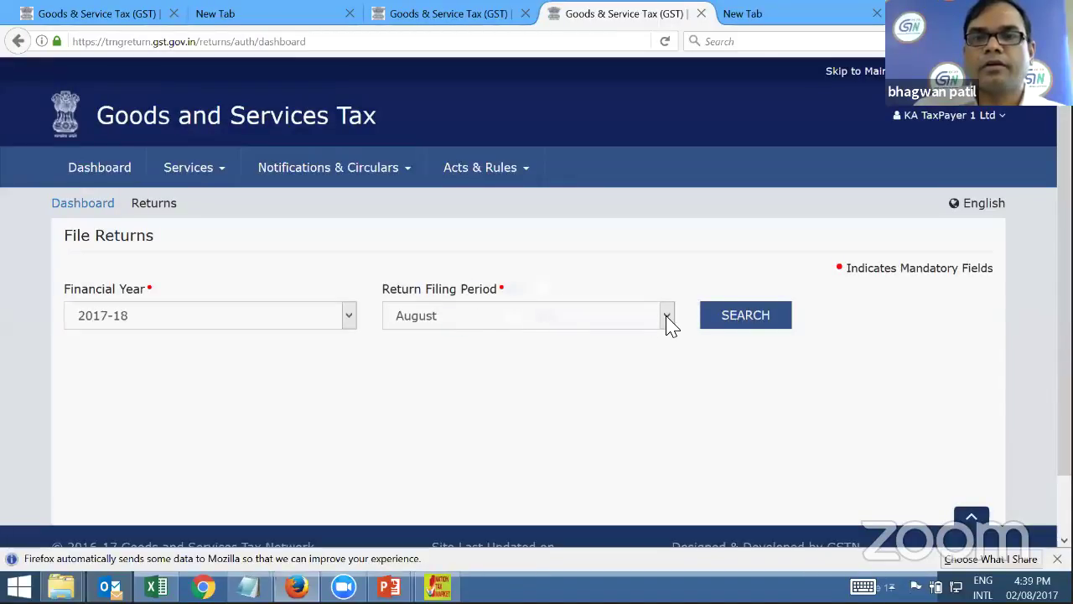
left_click(738, 326)
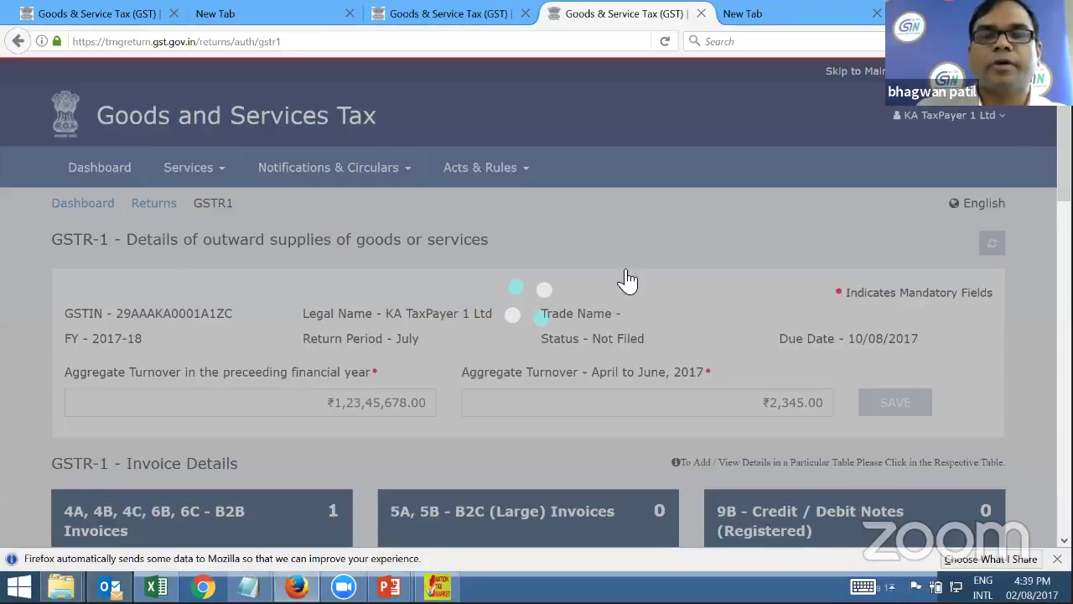
scroll(797, 285, "down", 3)
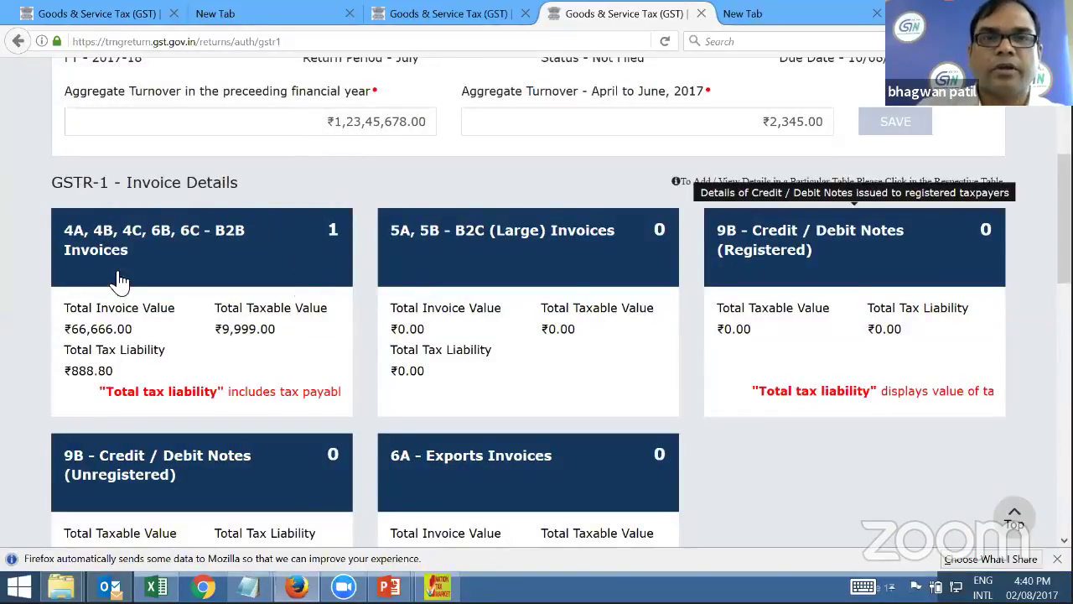
scroll(395, 312, "down", 2)
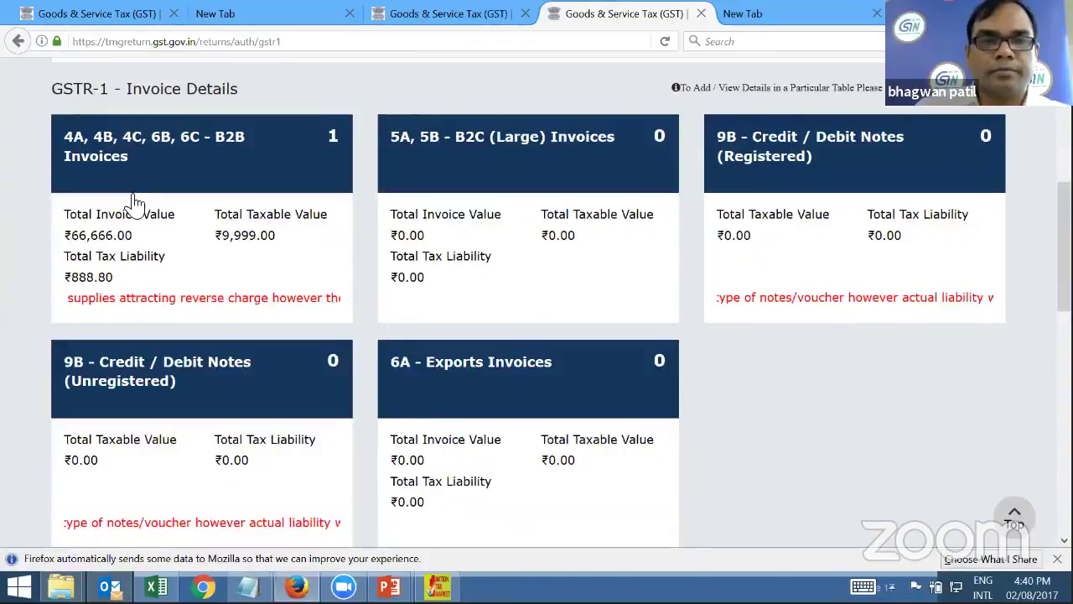
scroll(669, 241, "down", 2)
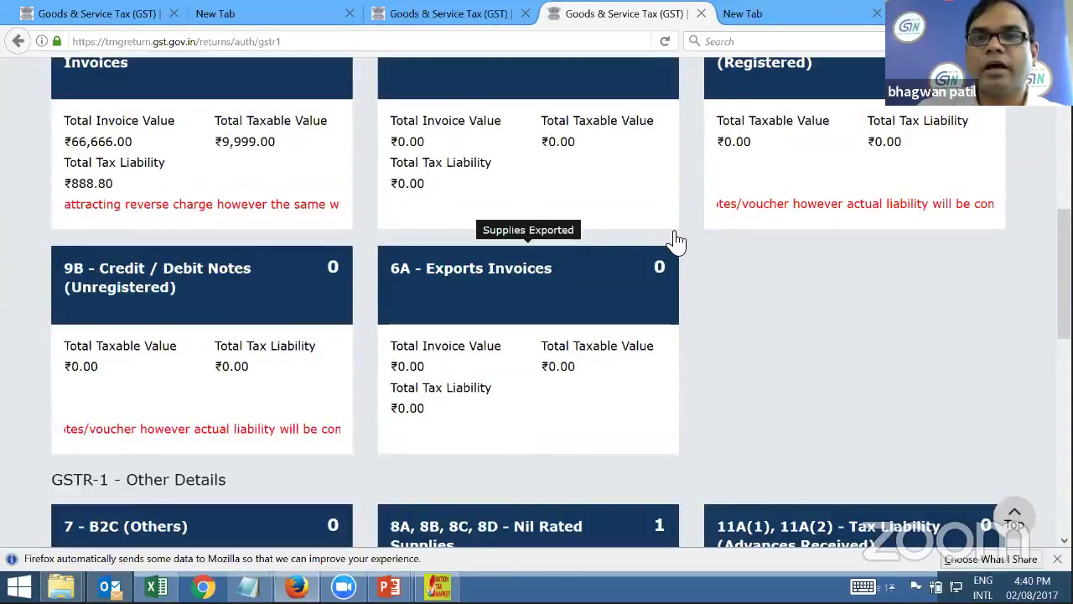
scroll(115, 202, "down", 4)
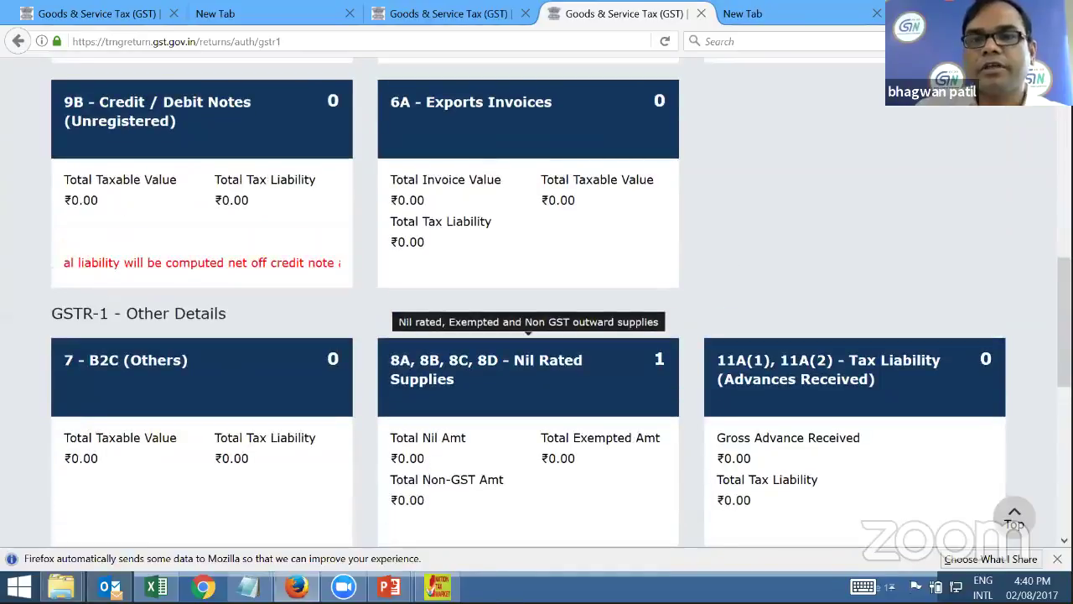
scroll(990, 230, "up", 9)
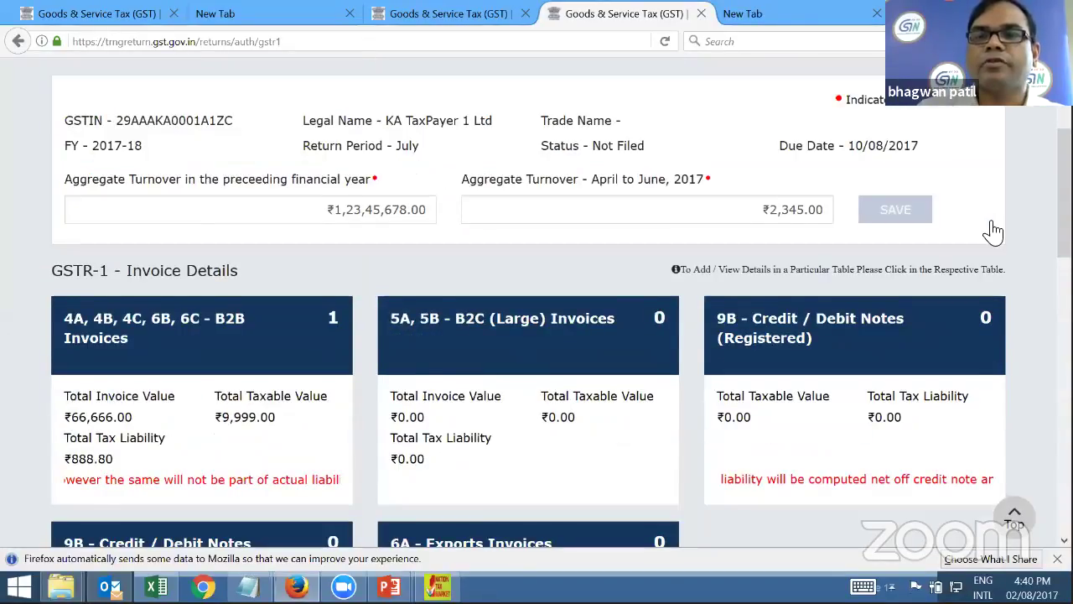
scroll(993, 231, "down", 3)
scroll(994, 229, "down", 6)
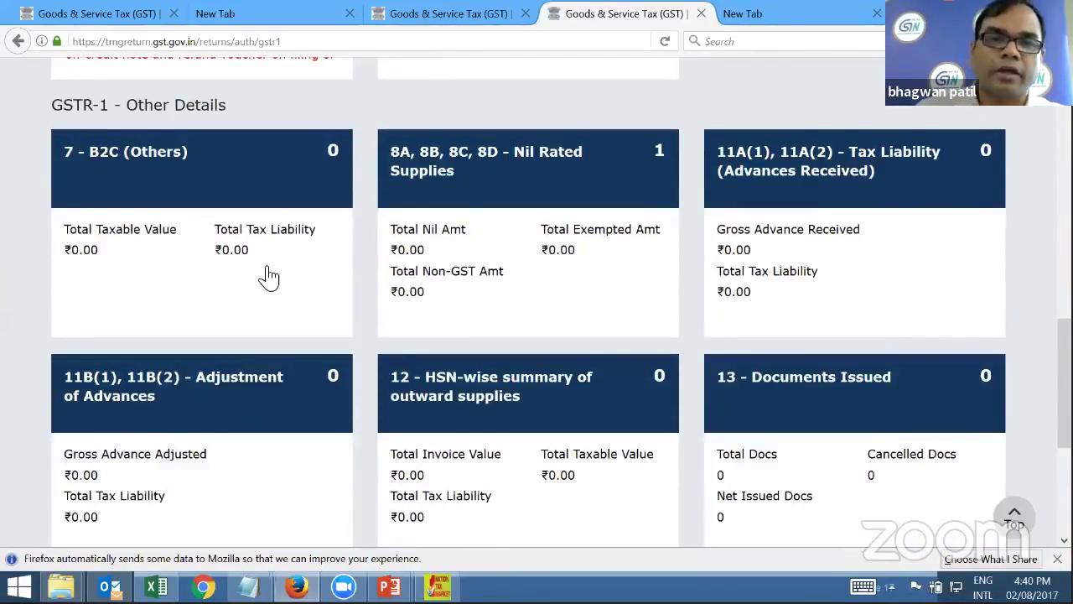
scroll(276, 353, "down", 4)
scroll(582, 338, "up", 10)
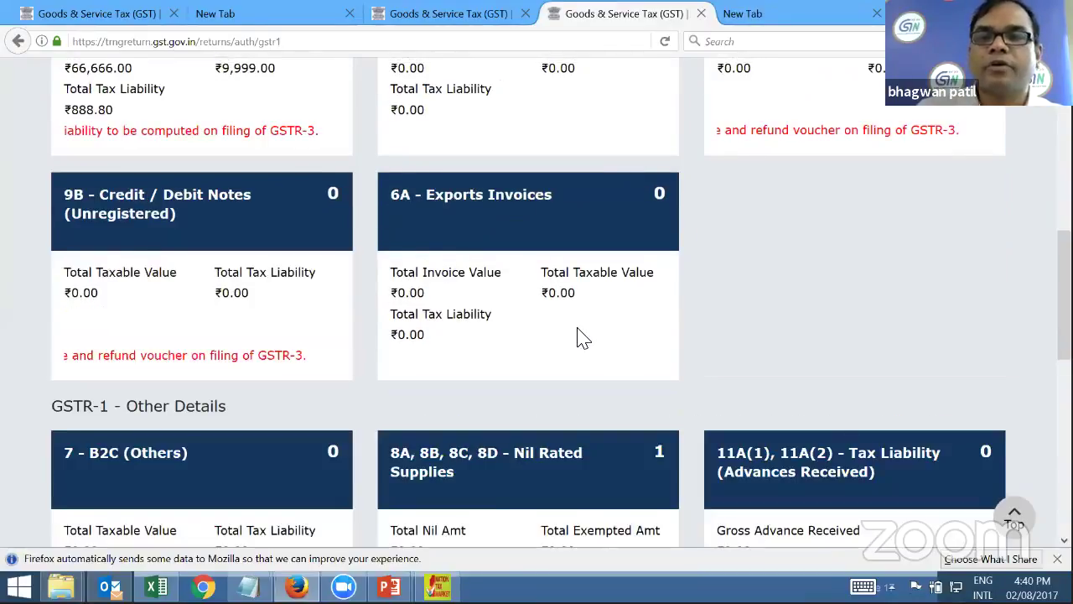
scroll(605, 295, "up", 7)
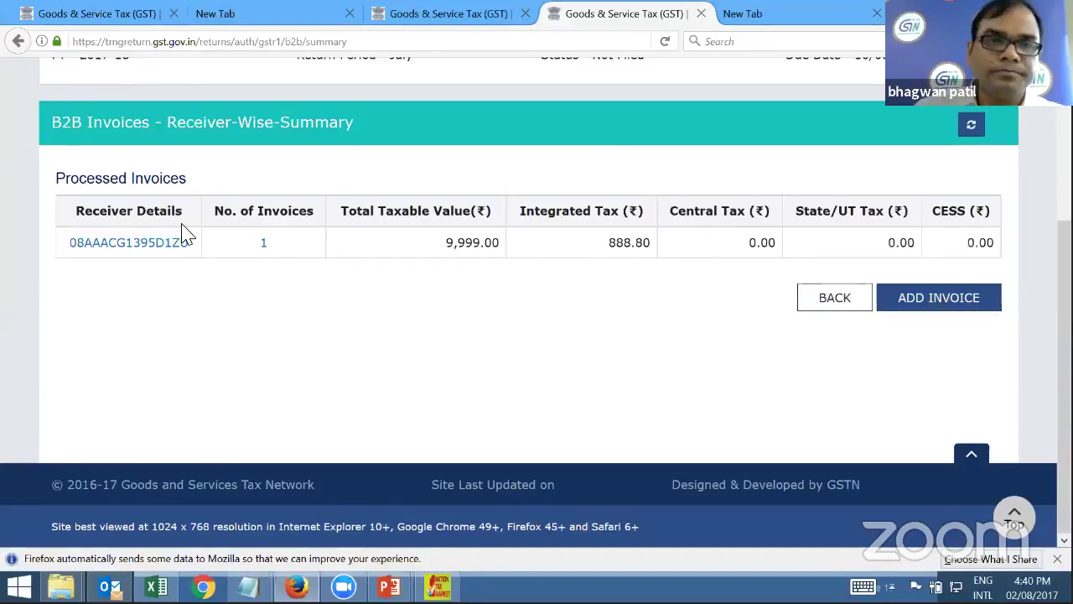
Pick July from the Return Filing Period dropdown for financial year 2017-18
scroll(394, 304, "up", 3)
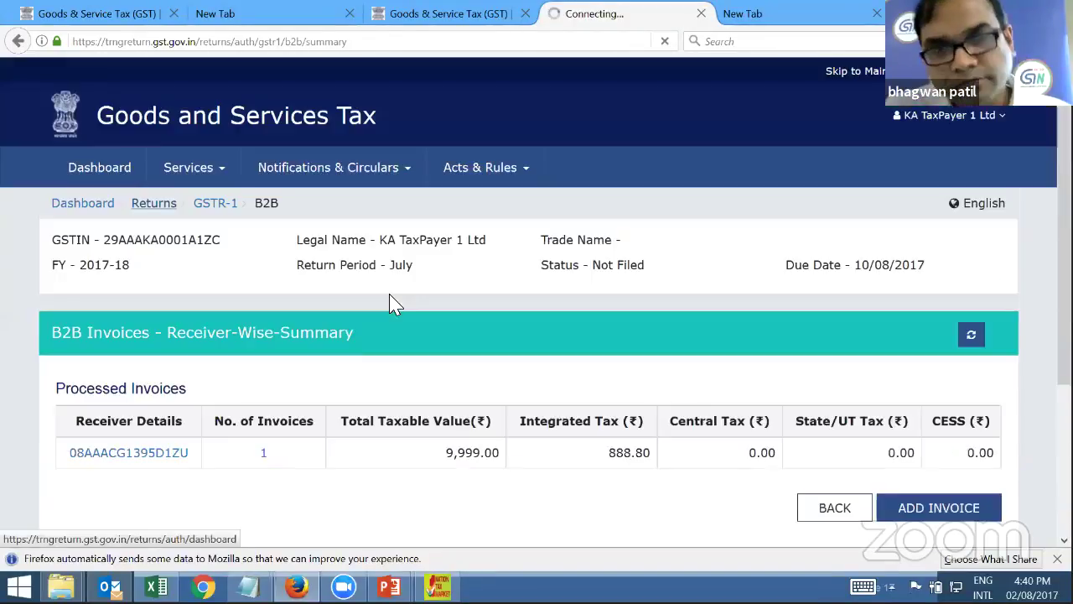
left_click(577, 317)
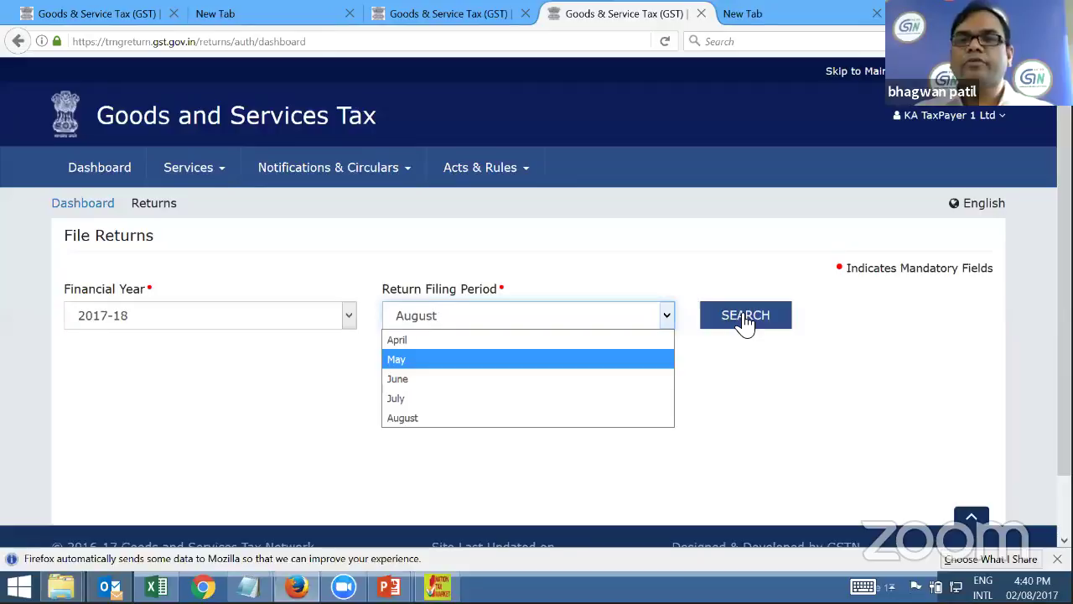
key("Down")
key("Down")
key("Return")
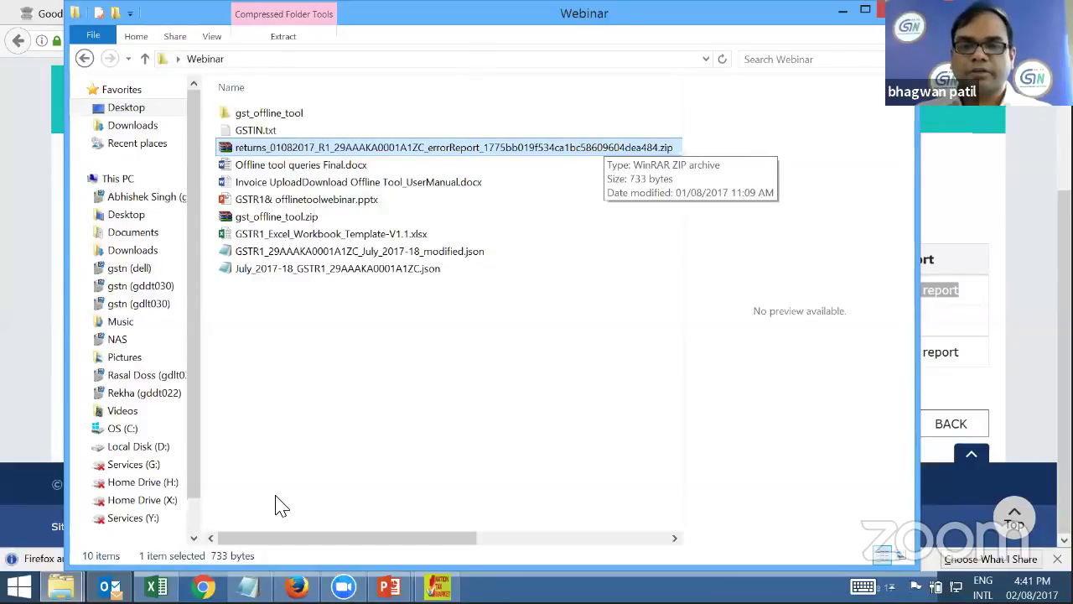
After locating the errorReport zip in Webinar, switch to the GST Offline Tool with Alt+Tab
mouse_move(437, 586)
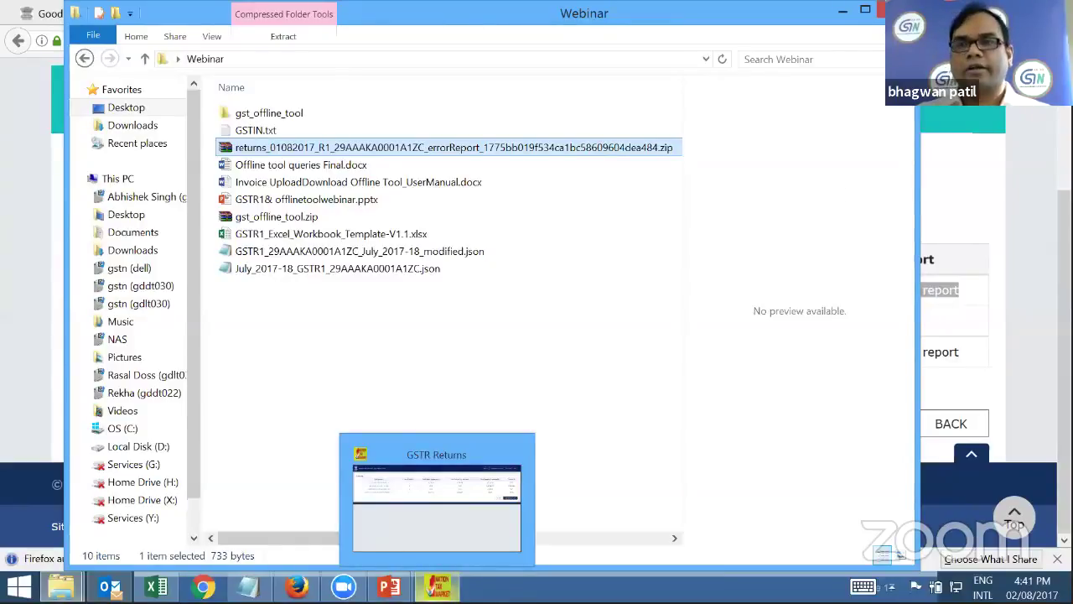
key("alt+Tab")
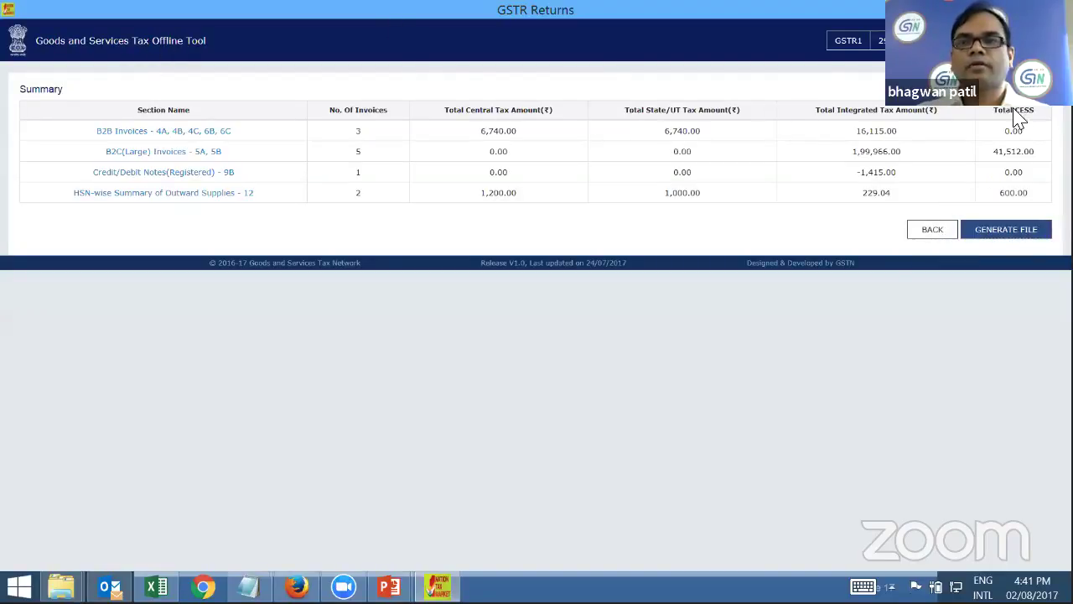
From the tool's home page, open the downloaded returns error zip from the Webinar folder
key("alt+Left")
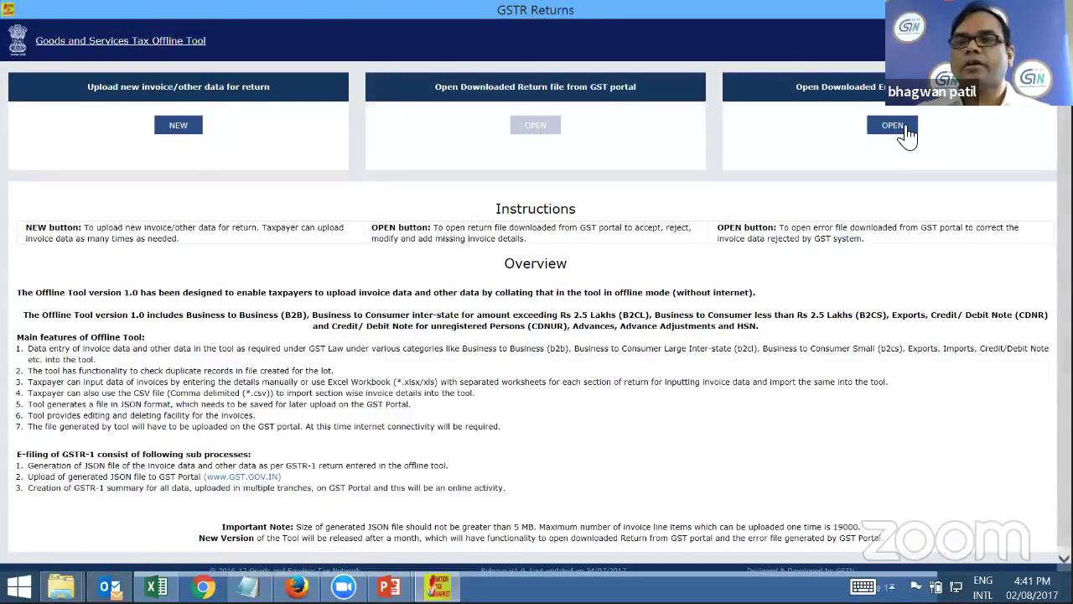
left_click(894, 126)
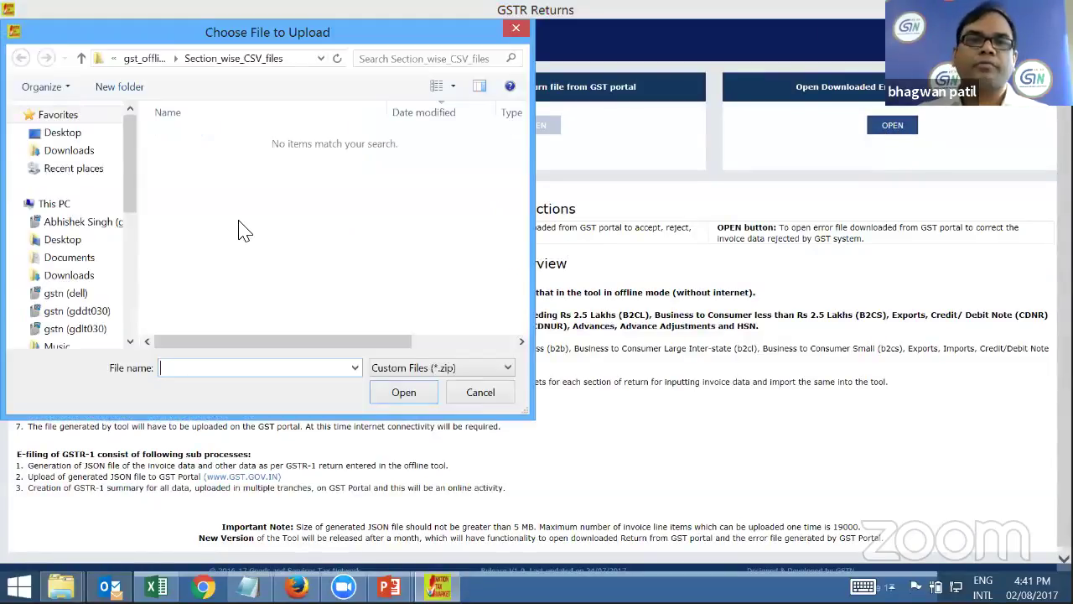
left_click(125, 60)
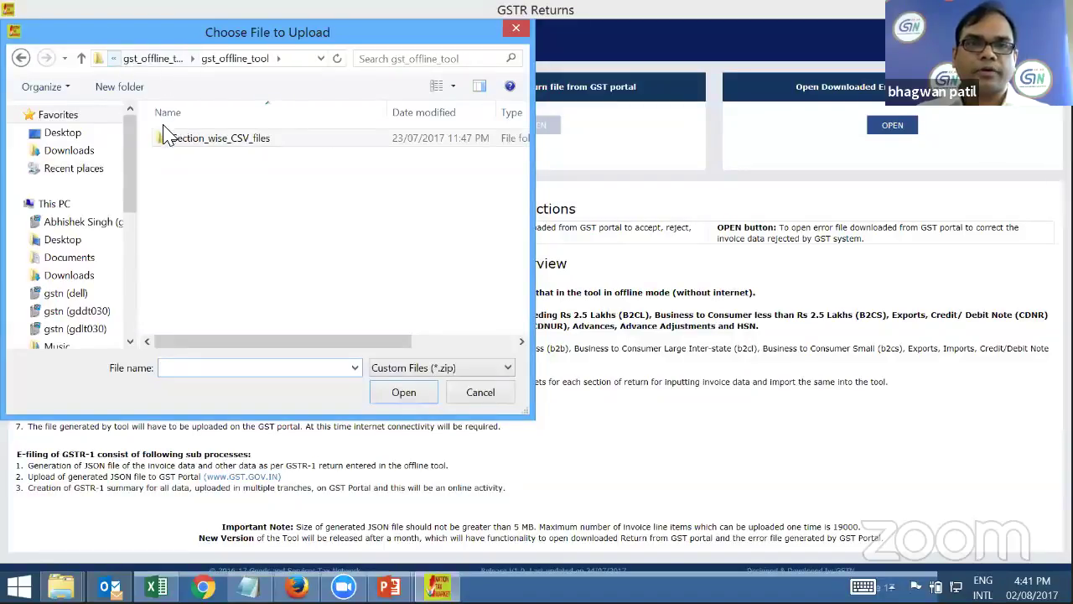
key("BackSpace")
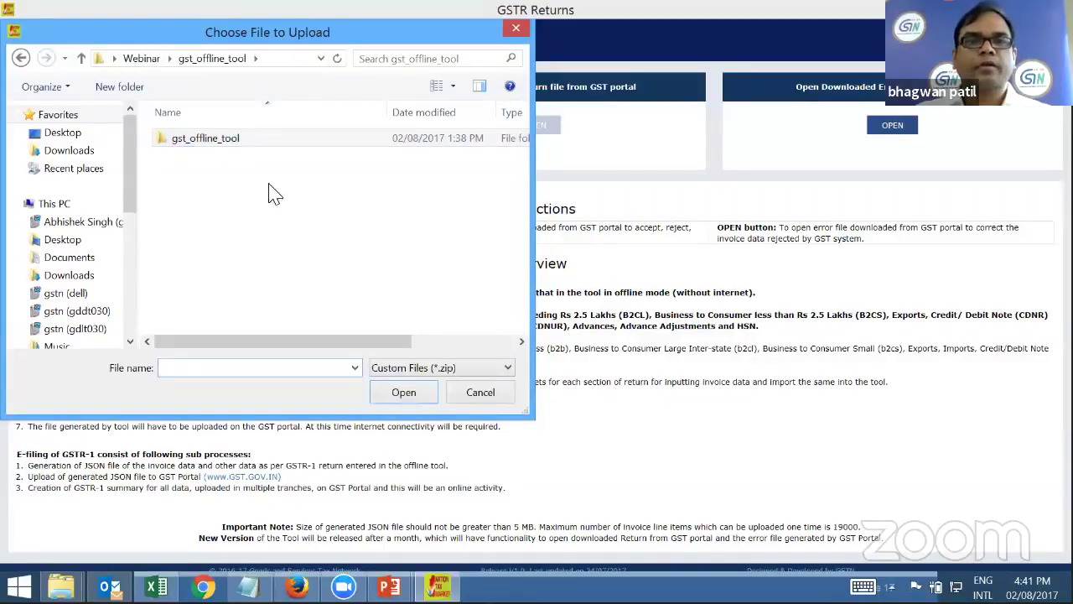
key("BackSpace")
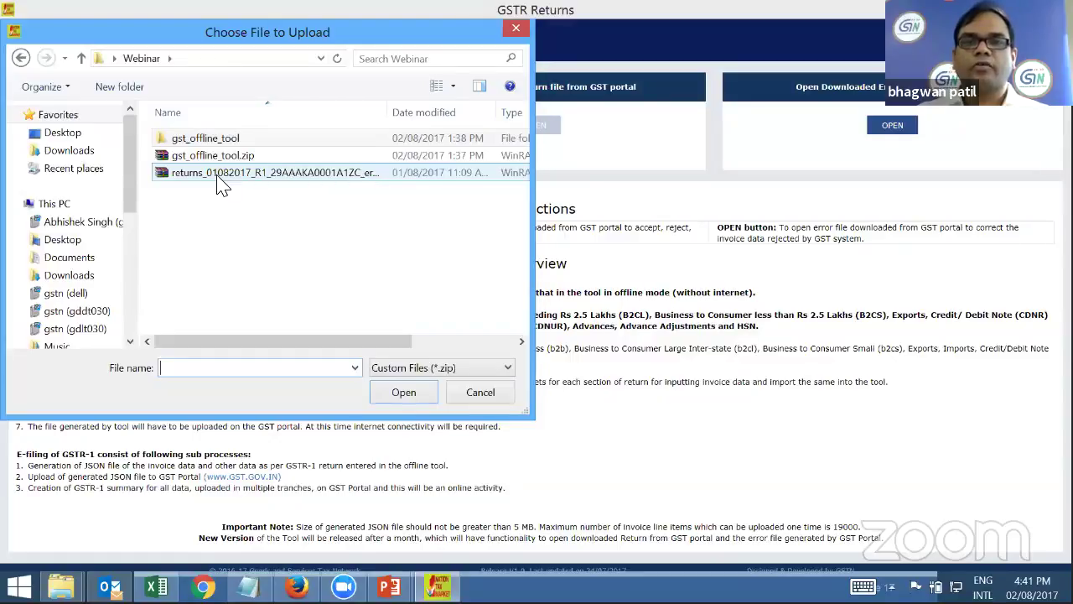
left_click(222, 185)
key("Return")
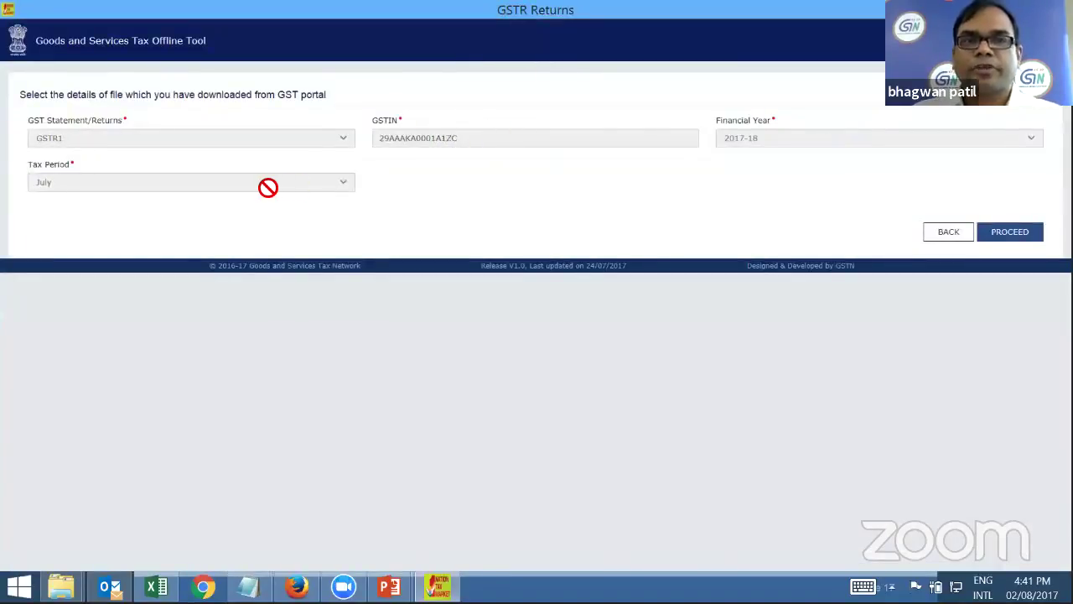
Correct the E-Commerce GSTIN on the rejected B2C(Large) invoice and save it
left_click(1012, 235)
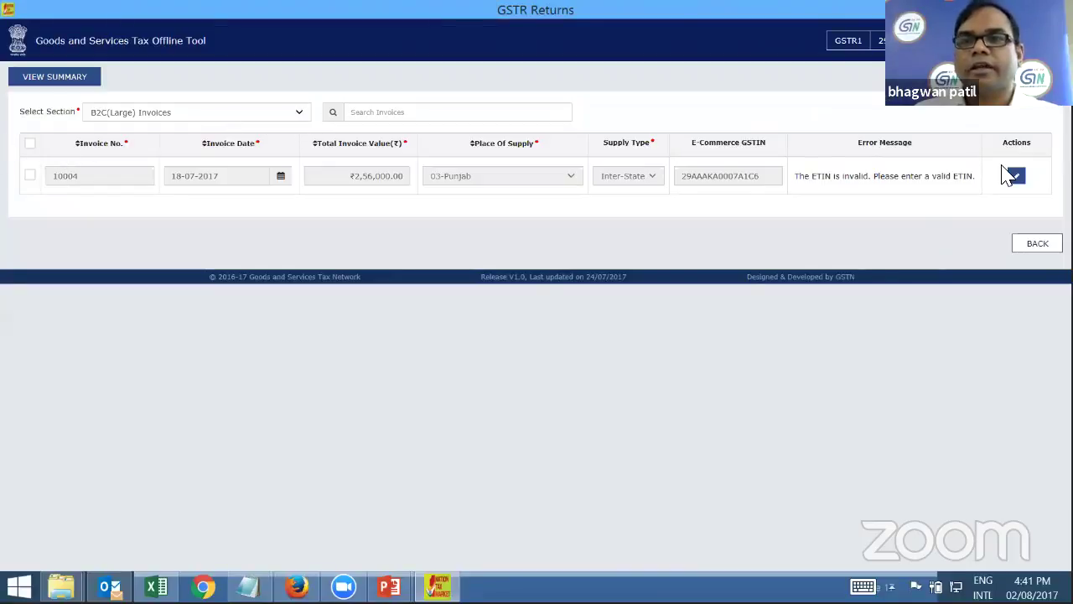
left_click(153, 112)
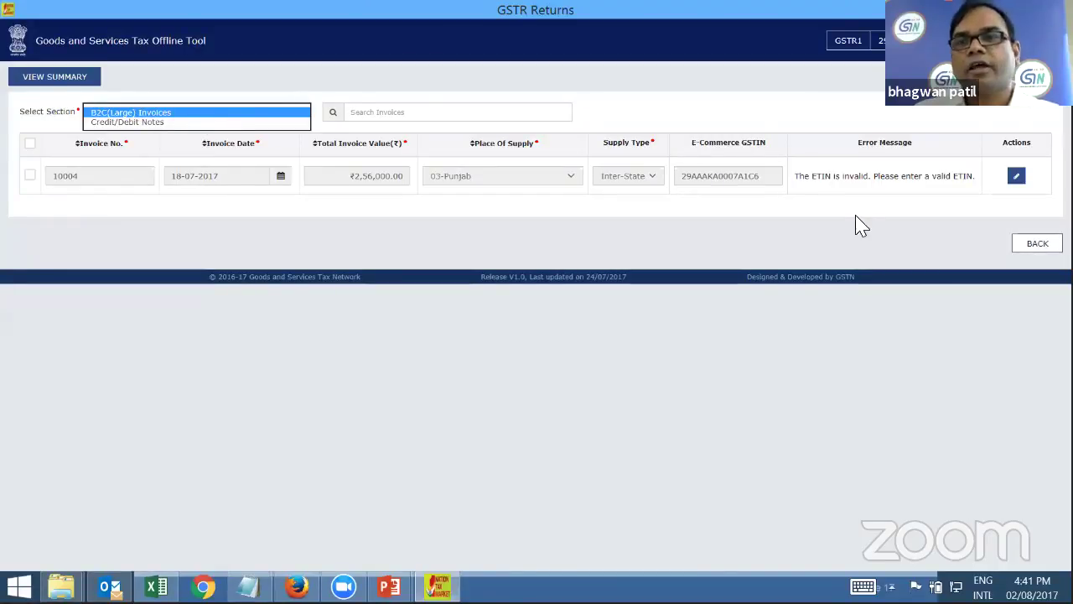
left_click_drag(793, 176, 987, 190)
left_click_drag(881, 177, 750, 180)
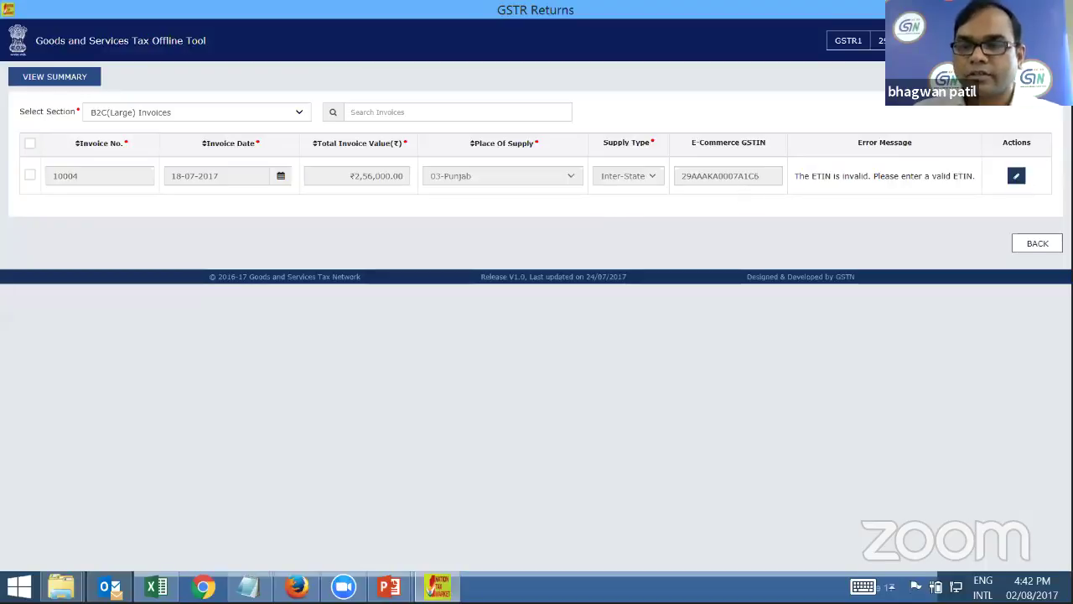
left_click(728, 176)
type("1")
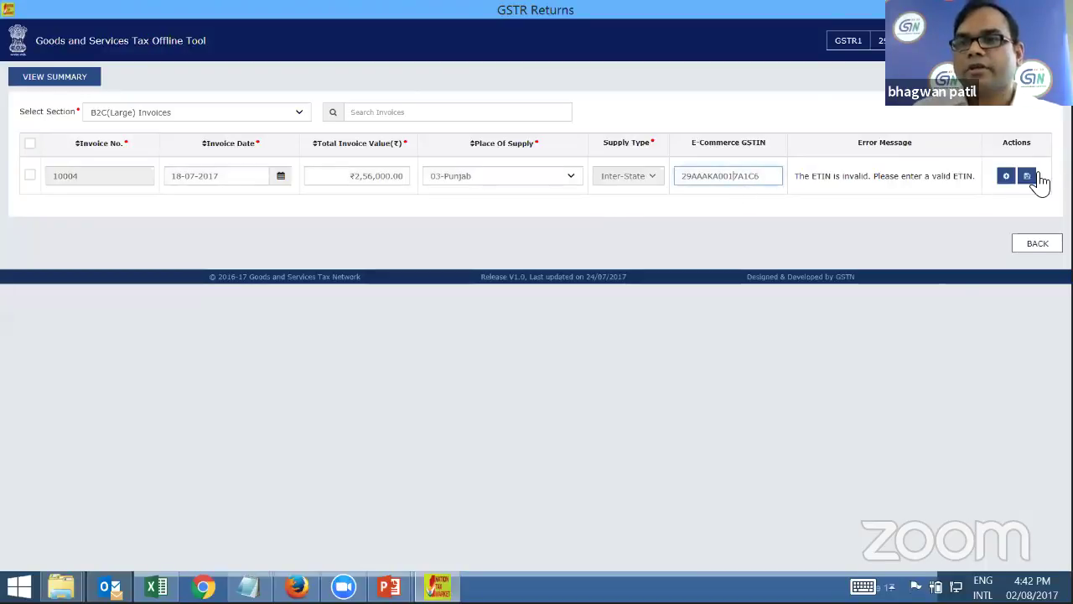
left_click(1028, 177)
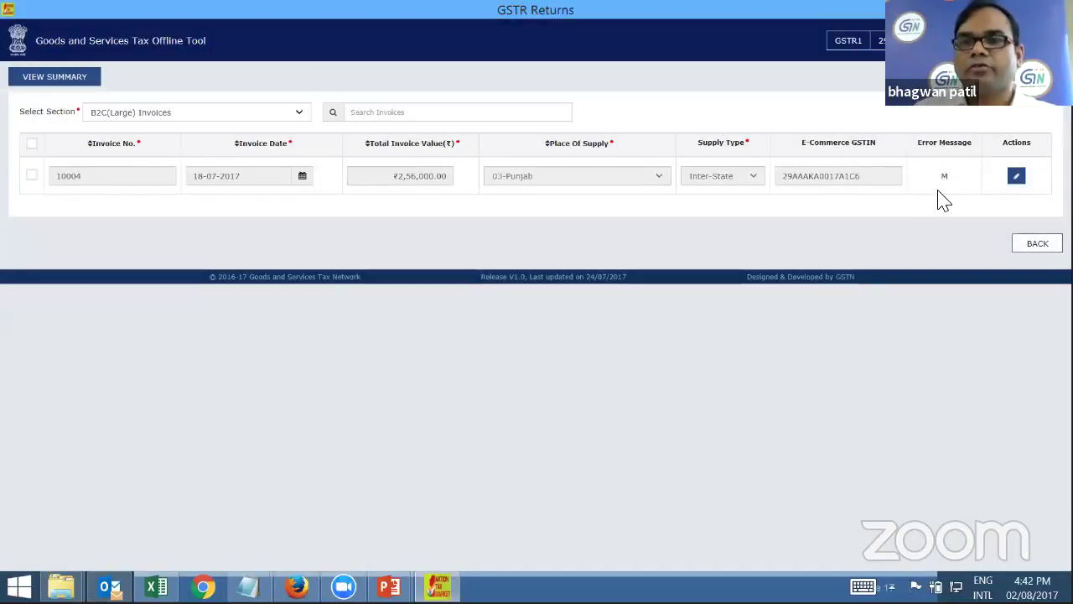
In Credit/Debit Notes, change credit note 9001's invoice number from 1005 to 1008 and save
left_click(167, 130)
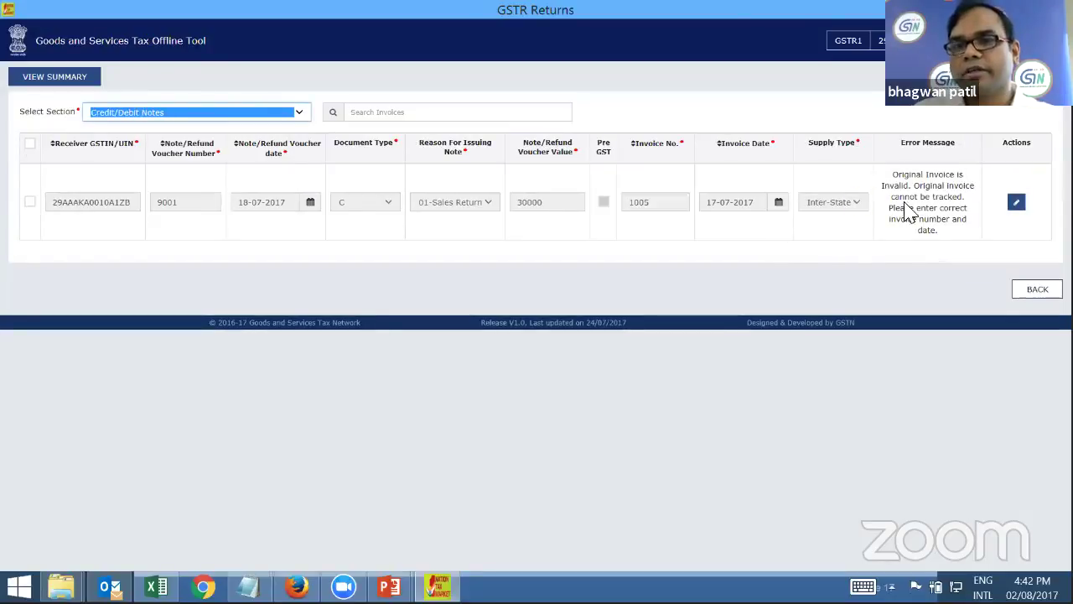
left_click(659, 209)
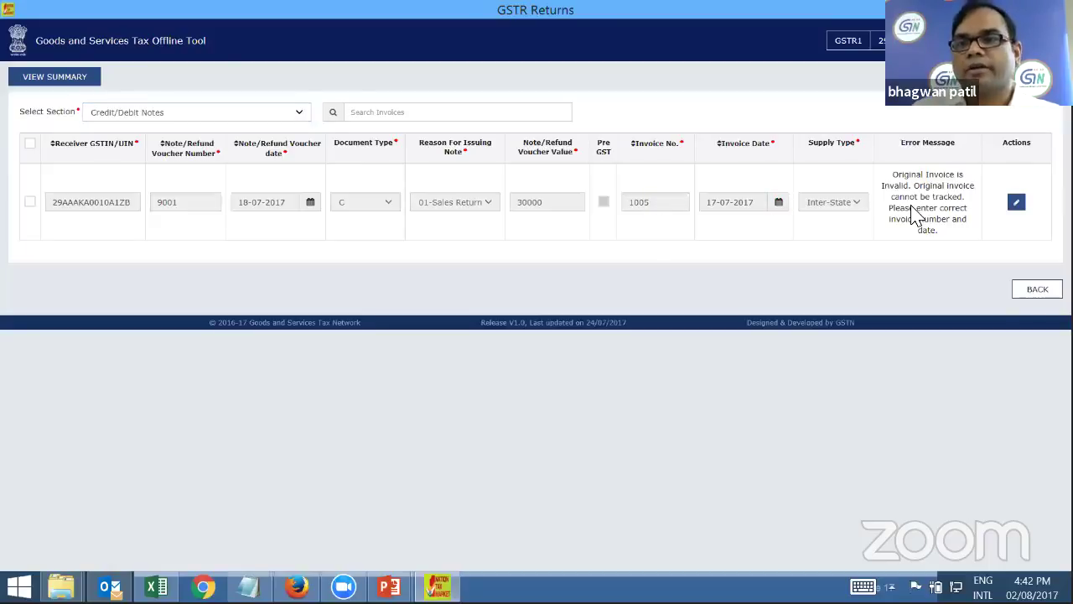
left_click(1009, 205)
left_click(651, 202)
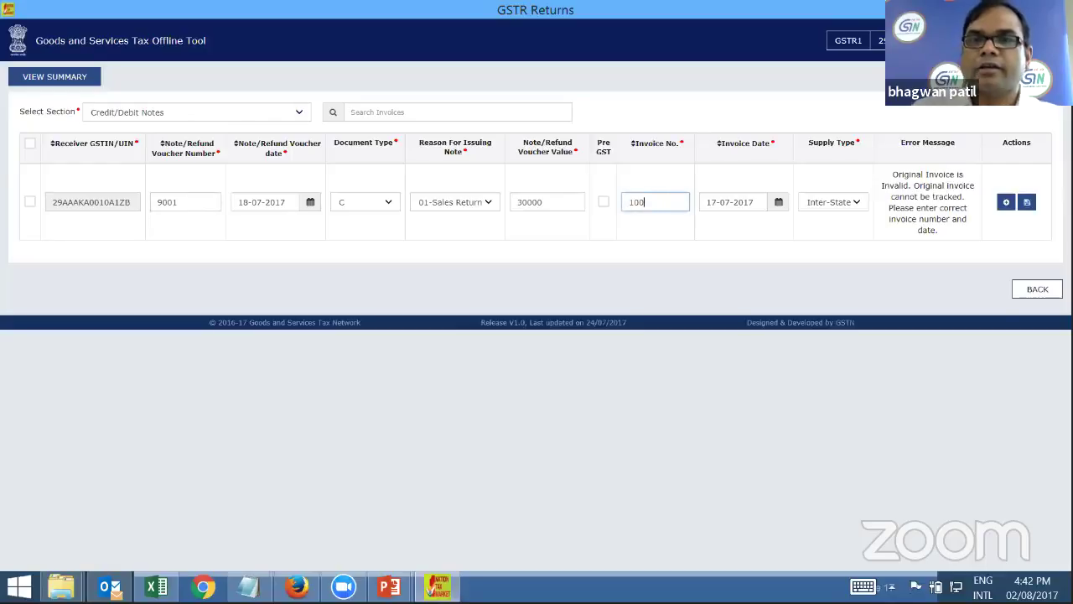
key("BackSpace")
type("8")
left_click(1027, 202)
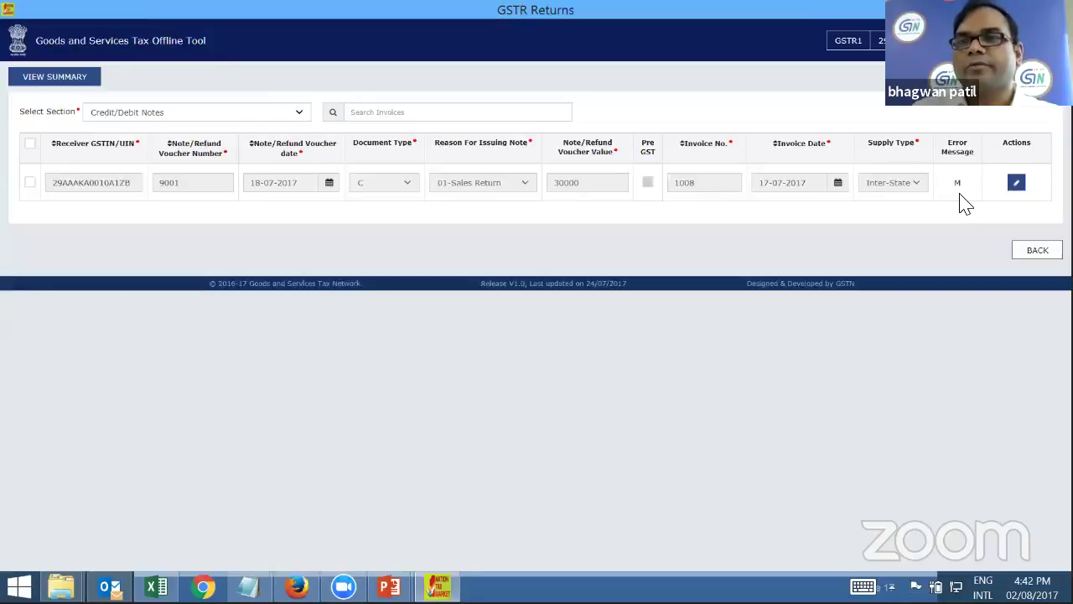
View the summary of corrected sections and generate the new GSTR1 JSON file
left_click(59, 77)
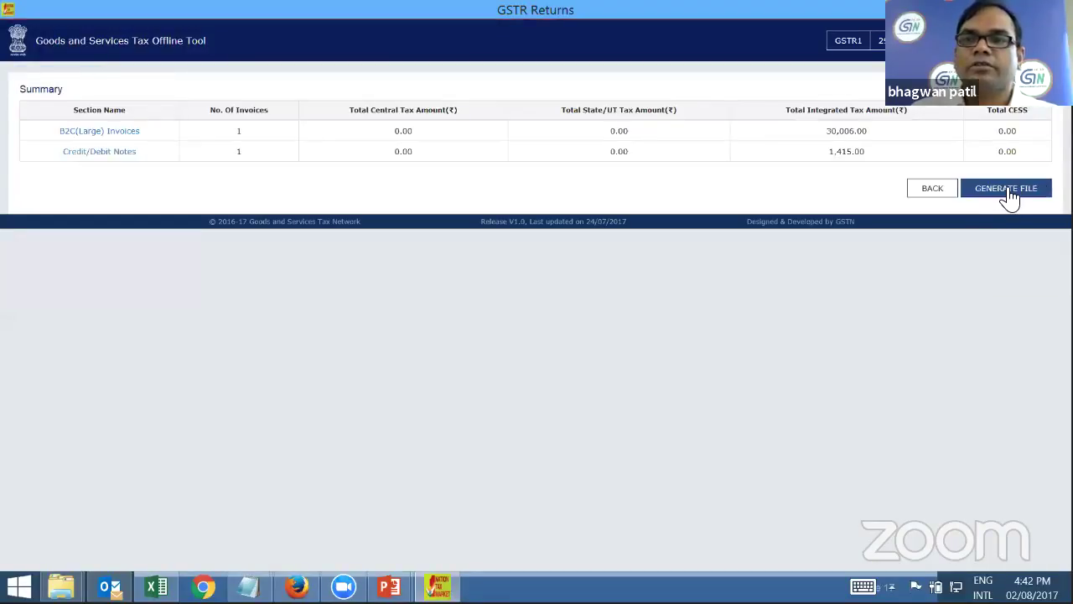
left_click(1009, 191)
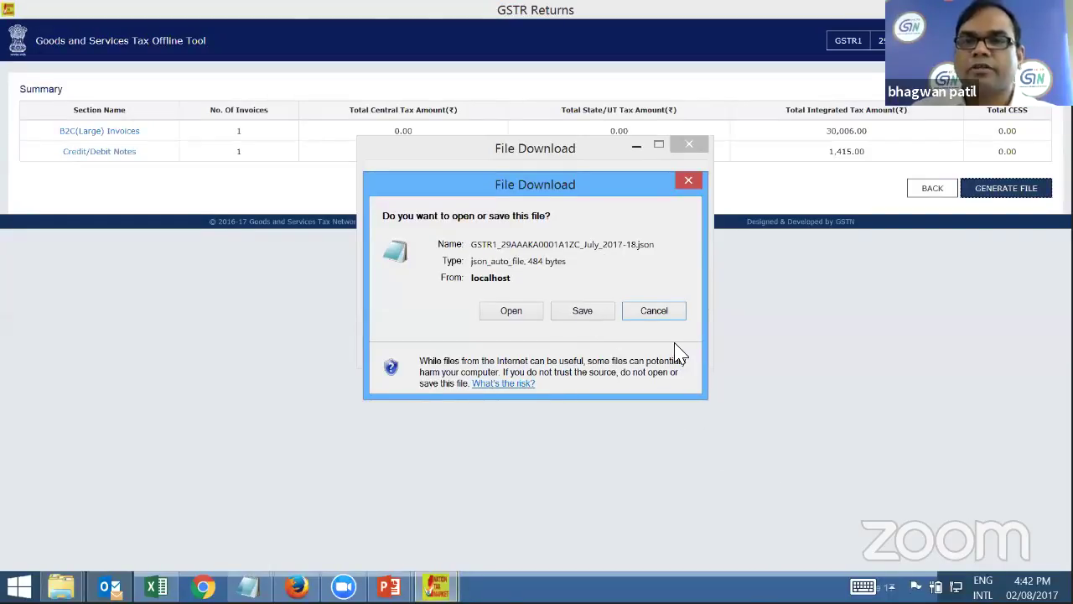
key("Escape")
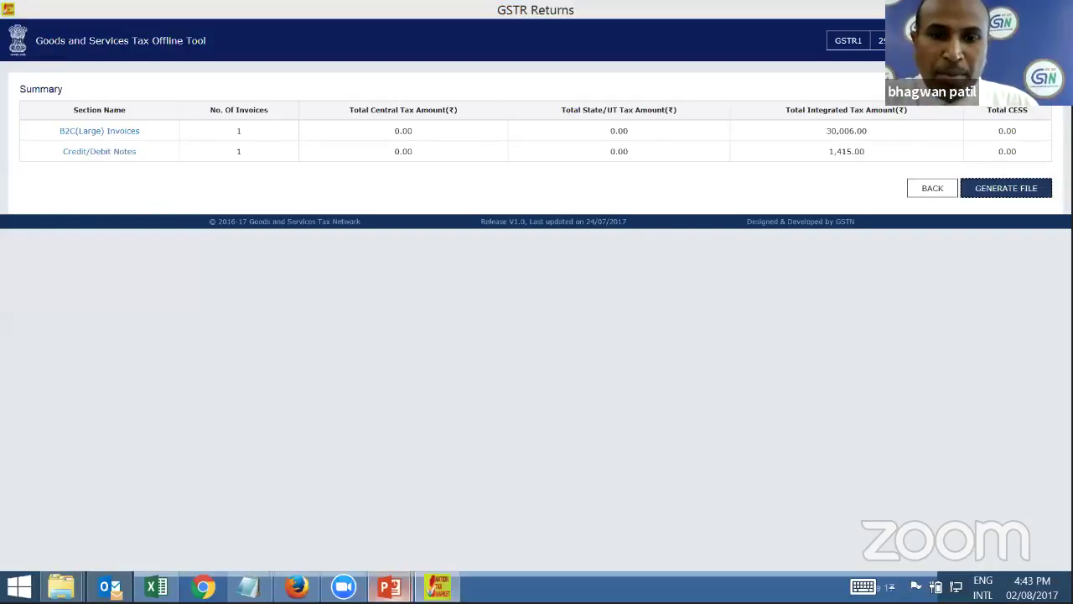
Bring the webinar deck forward and advance to slide 6, 'Return filling under GST'
mouse_move(389, 586)
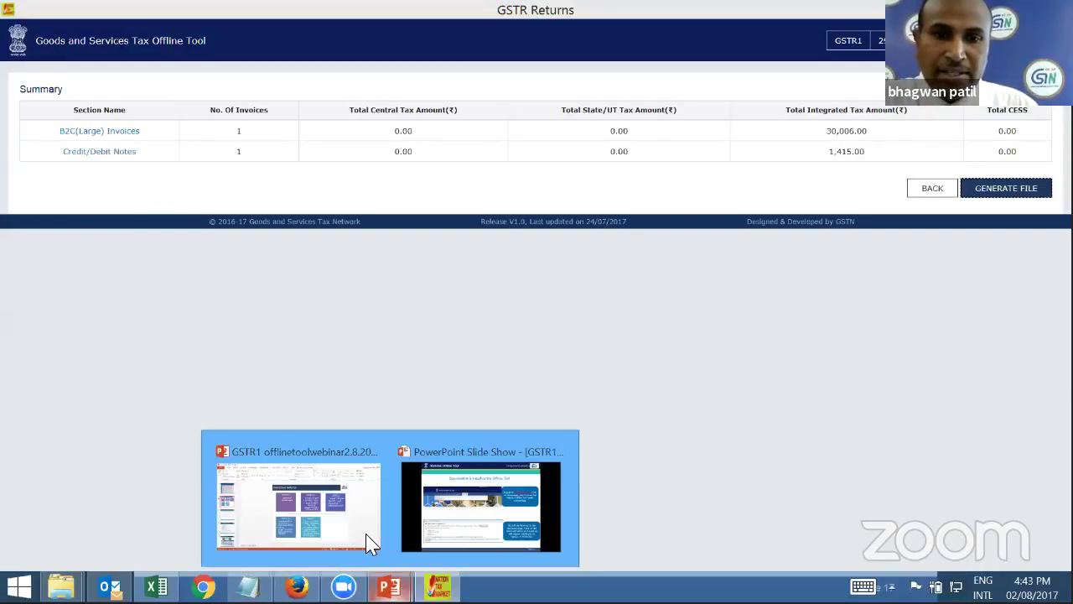
left_click(370, 543)
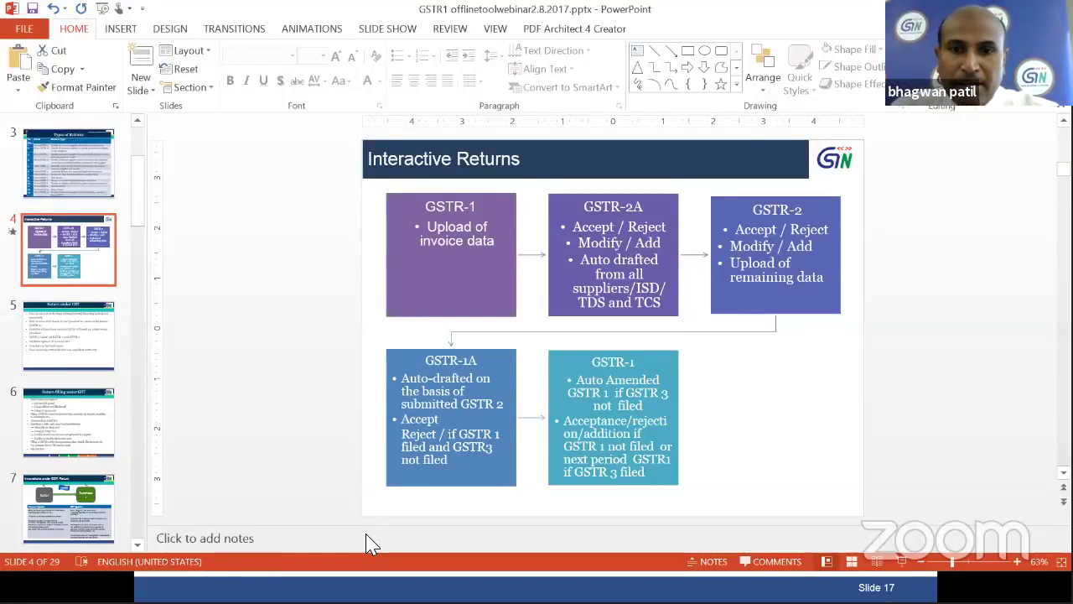
key("Down")
key("Down")
key("Down")
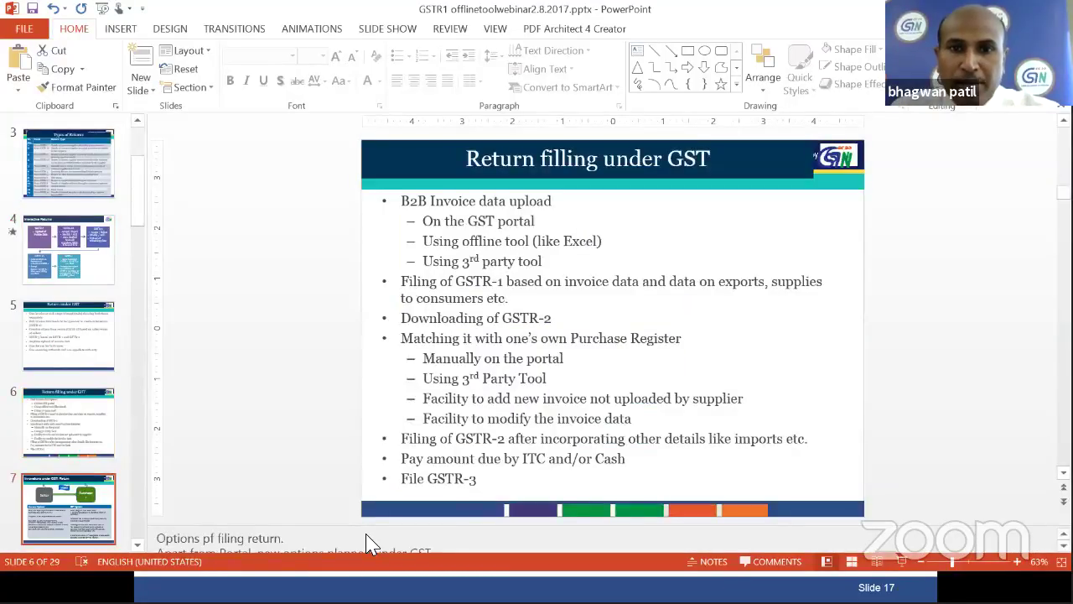